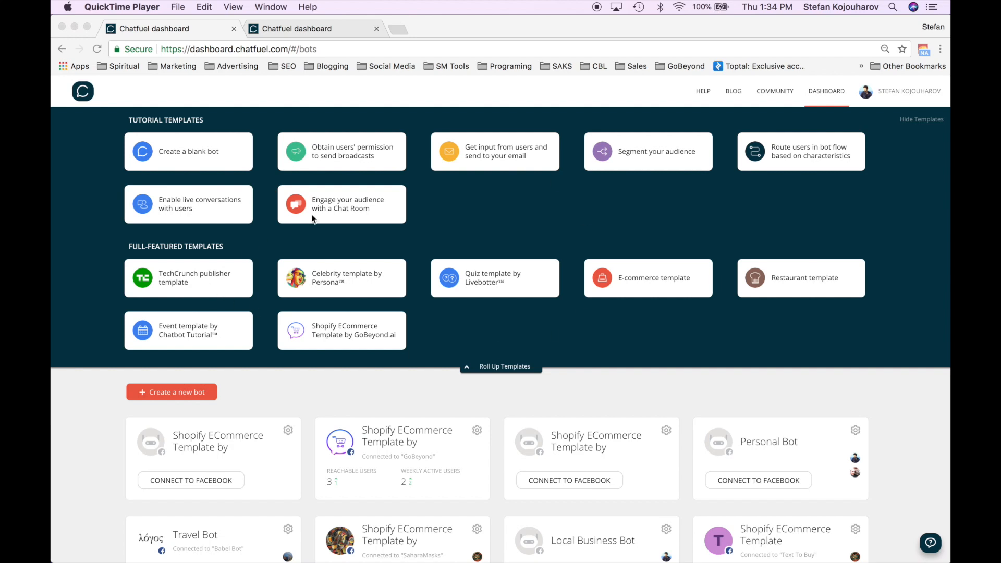
- Open the Shopify ECommerce Template by GoBeyond.ai 3 bot from the Chatfuel dashboard
scroll(540, 368, down, 15)
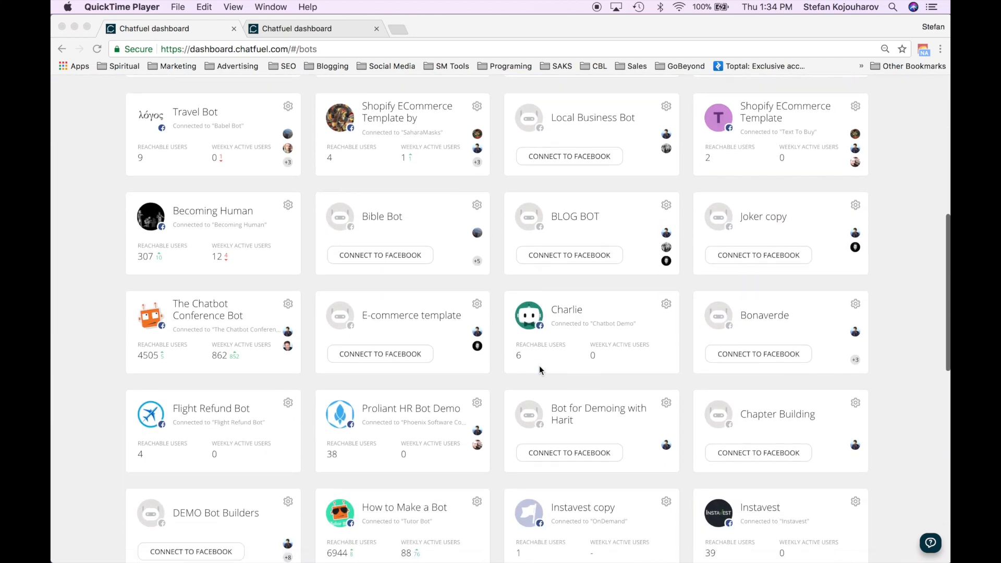
scroll(540, 369, up, 15)
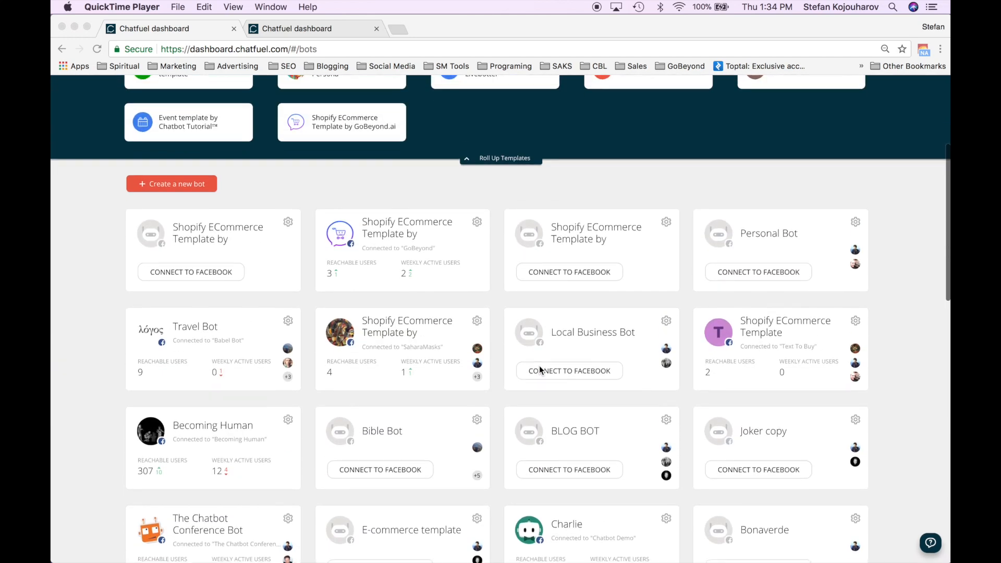
scroll(539, 370, up, 1)
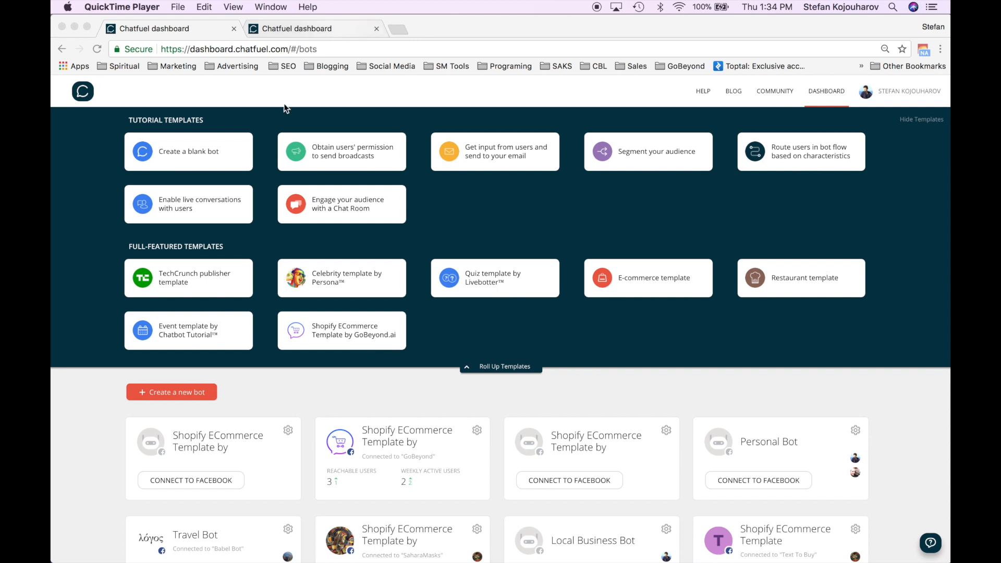
click(309, 28)
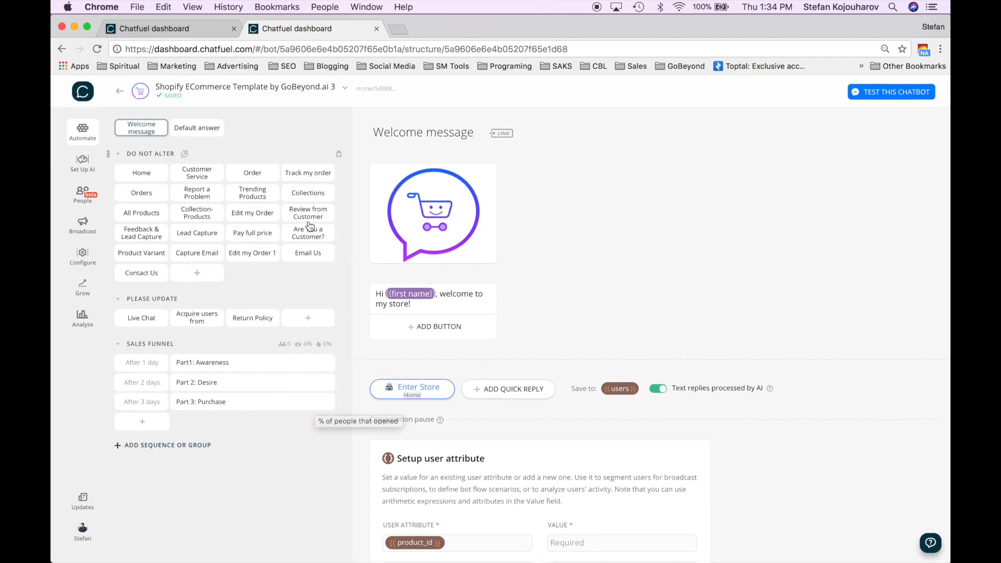
click(216, 230)
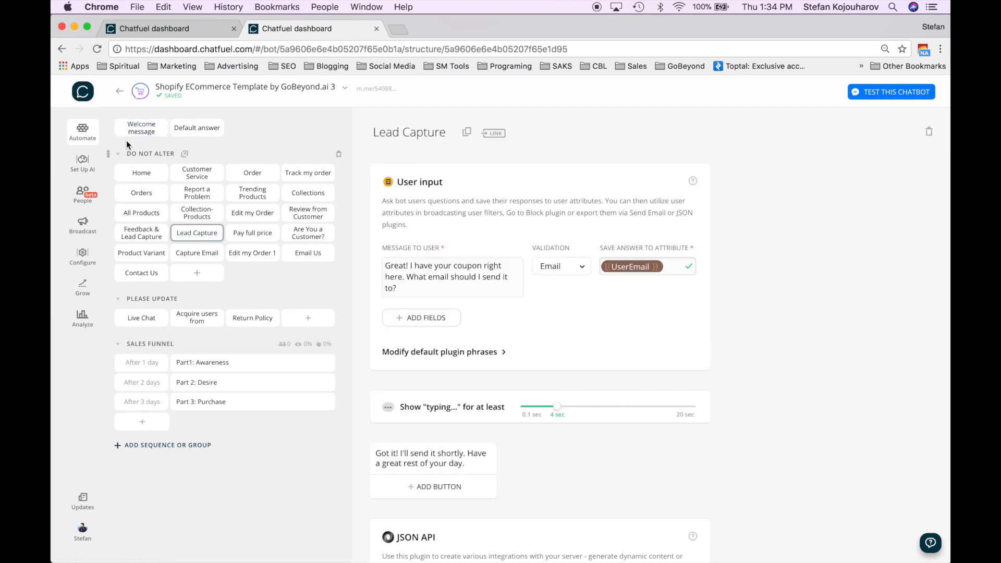
click(149, 128)
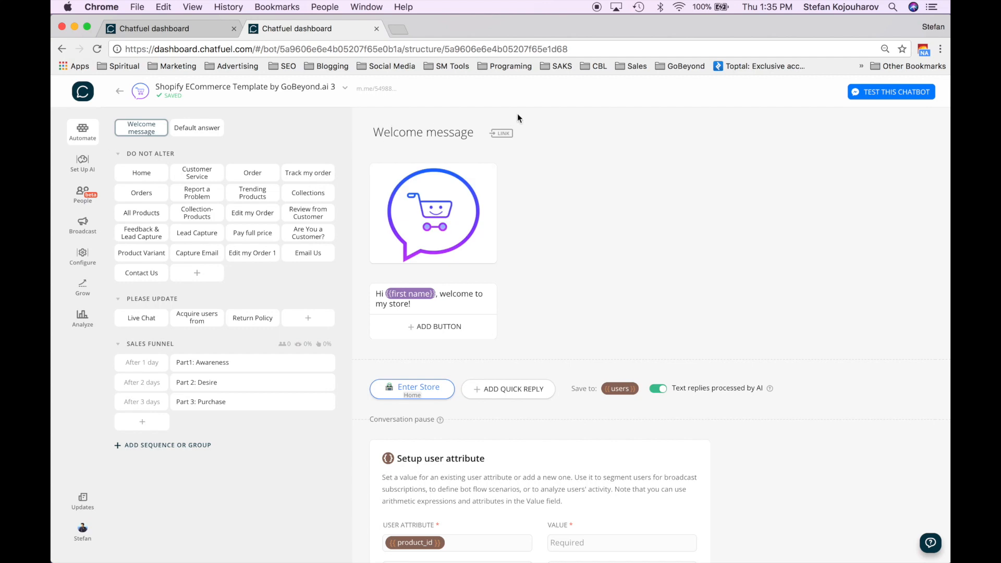
mouse_move(404, 194)
click(412, 305)
triple_click(414, 305)
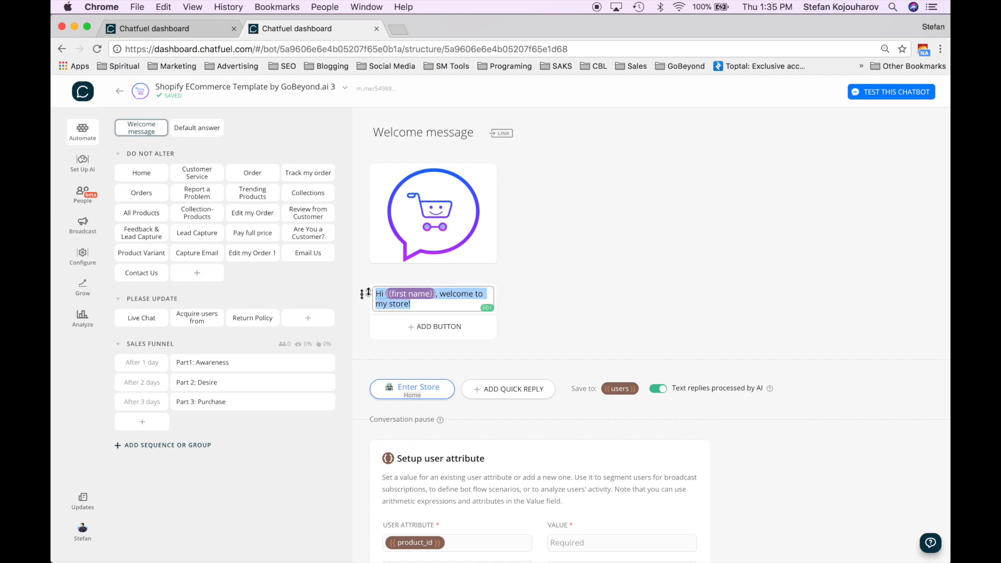
click(423, 307)
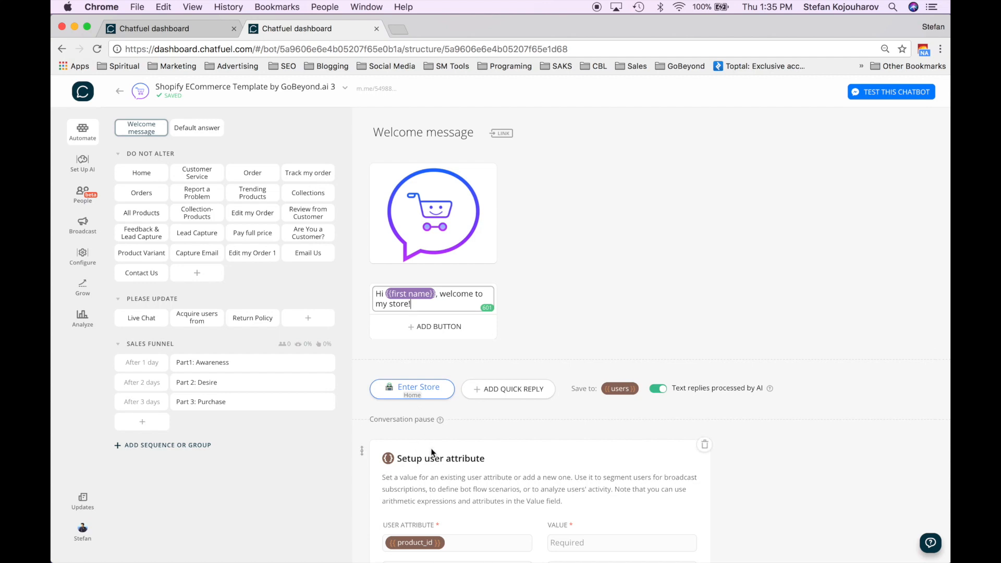
scroll(430, 448, down, 10)
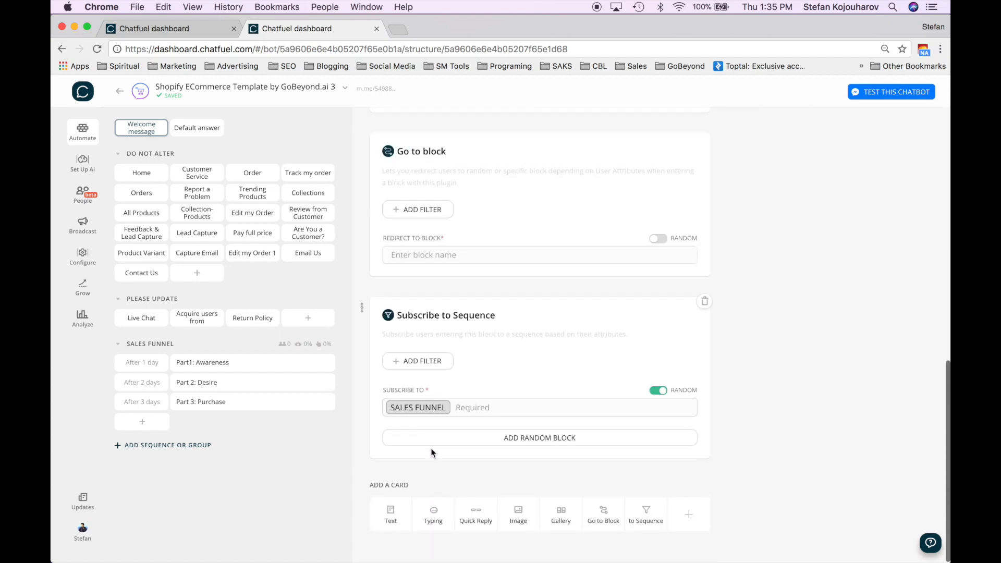
scroll(507, 209, up, 3)
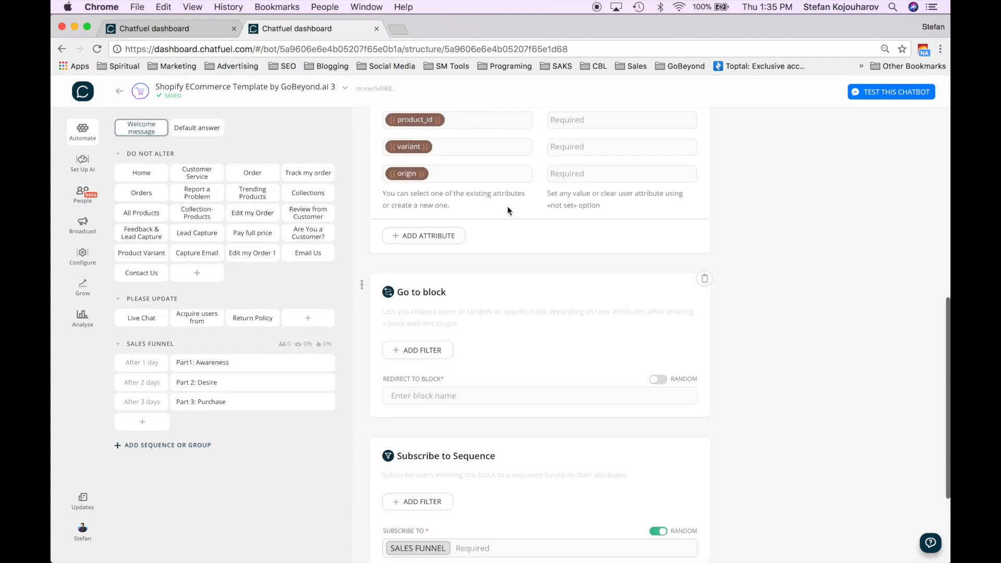
scroll(508, 209, up, 8)
scroll(507, 209, down, 10)
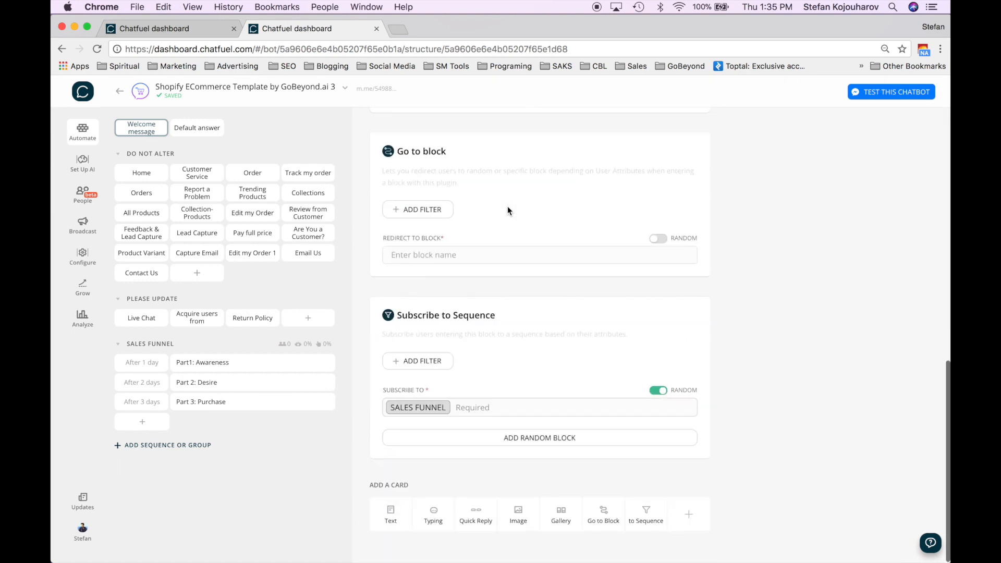
scroll(509, 210, up, 10)
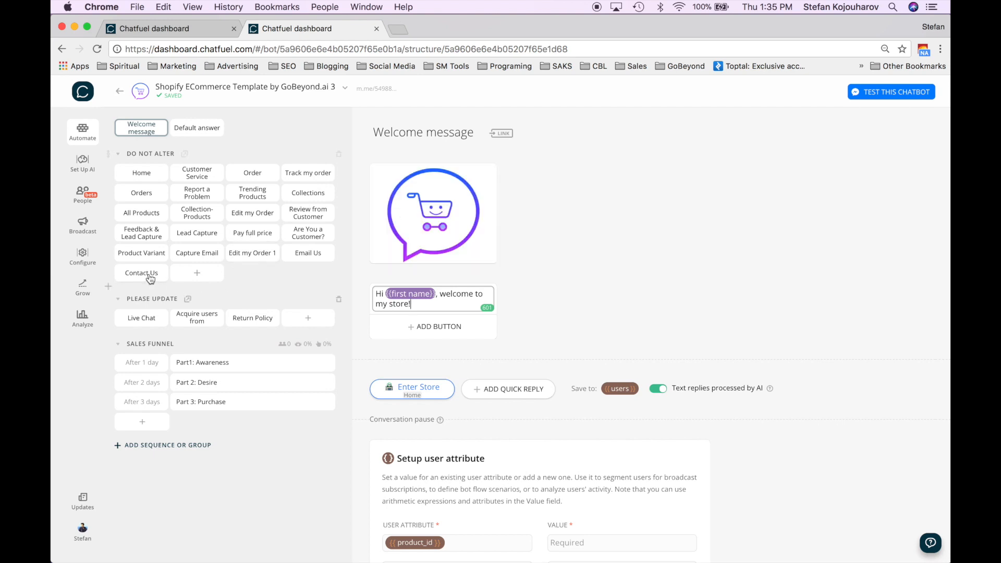
click(146, 178)
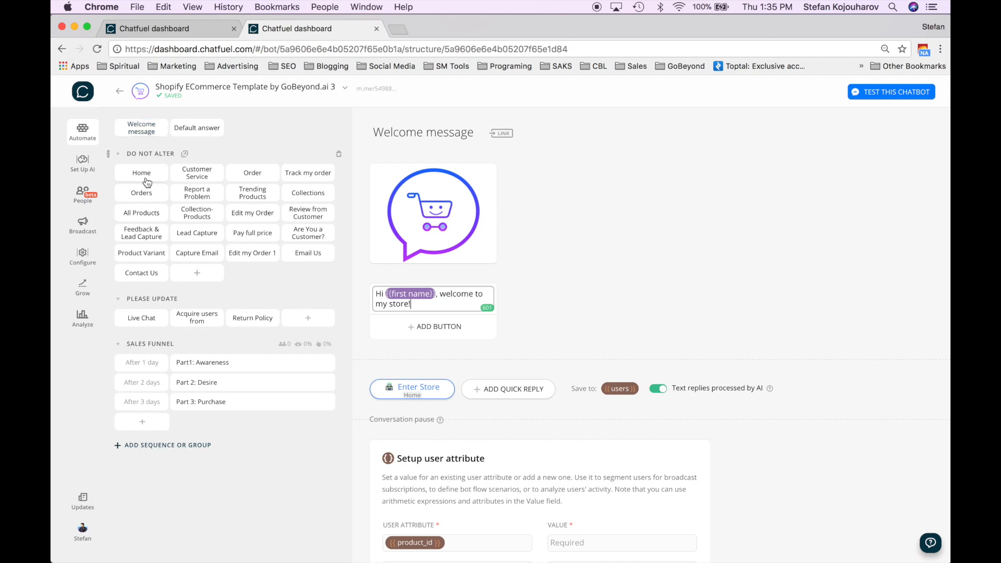
click(187, 179)
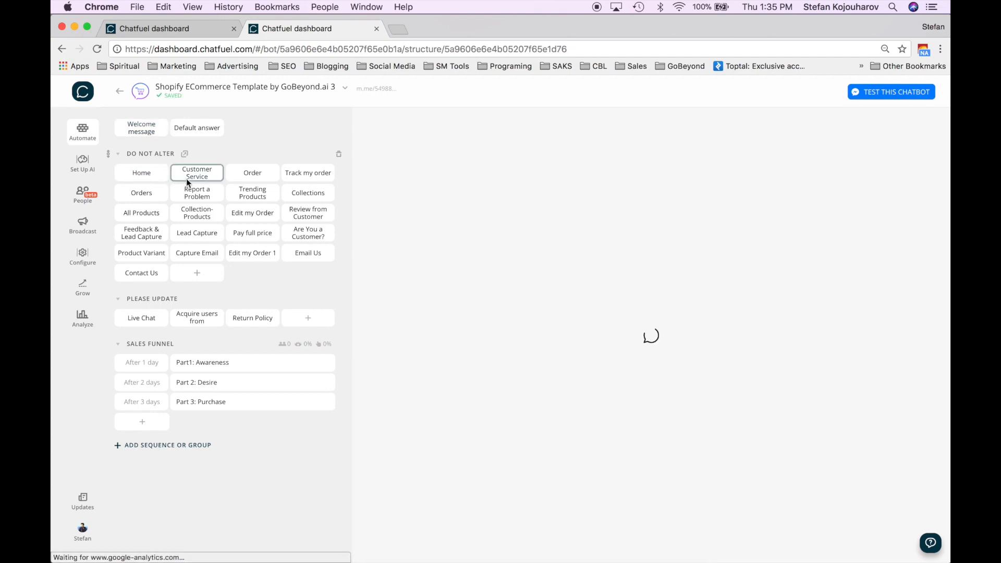
click(242, 180)
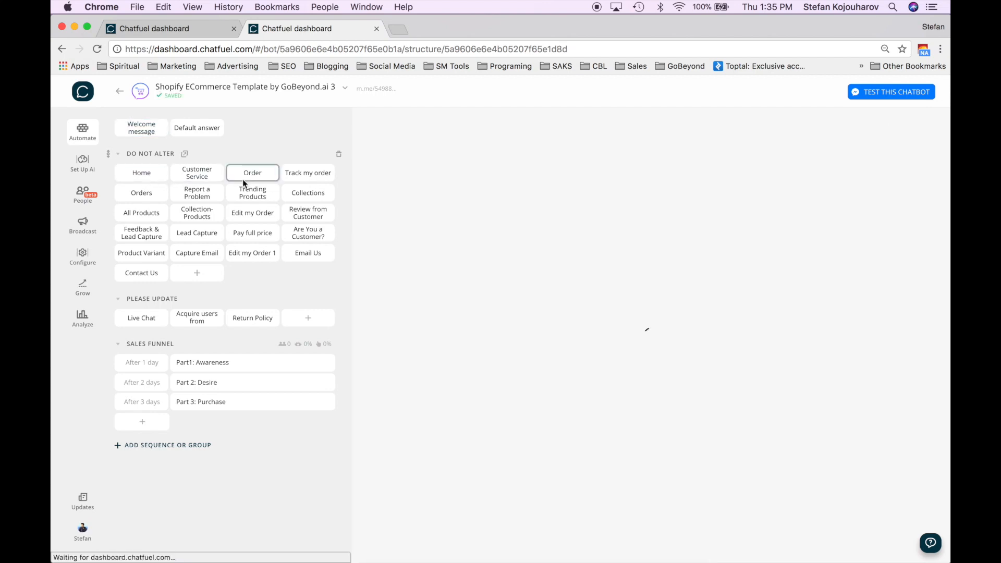
click(204, 176)
click(155, 175)
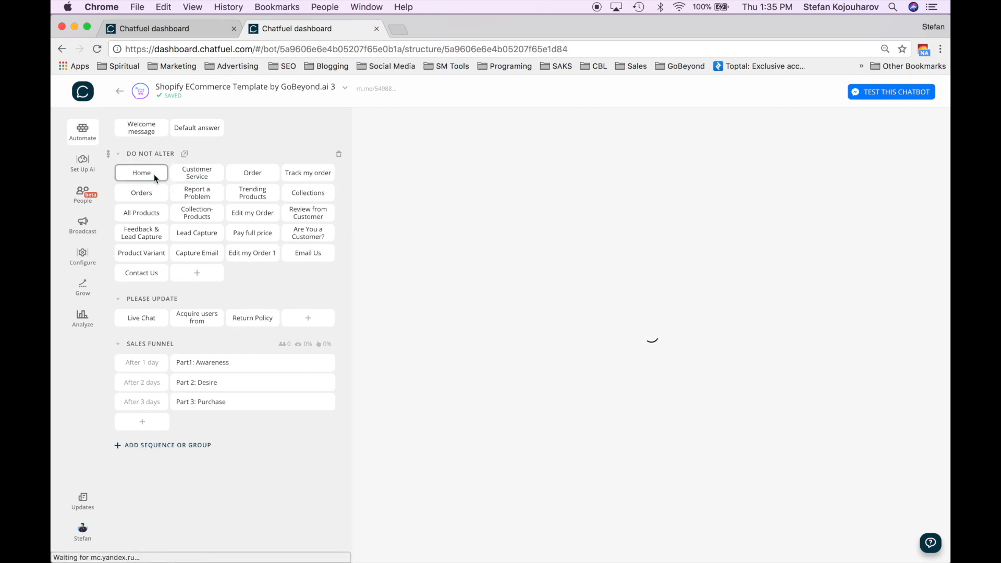
scroll(420, 324, down, 4)
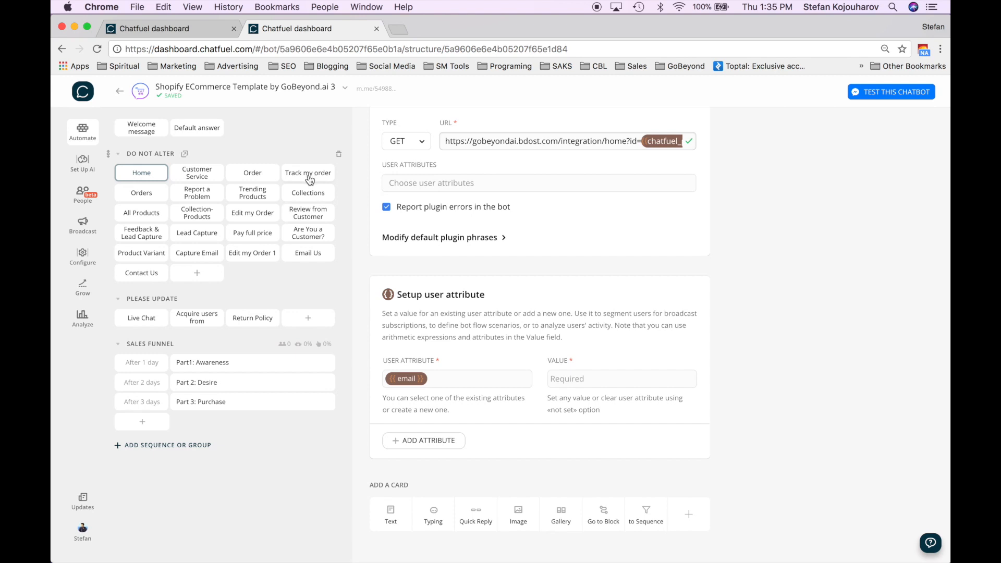
click(142, 132)
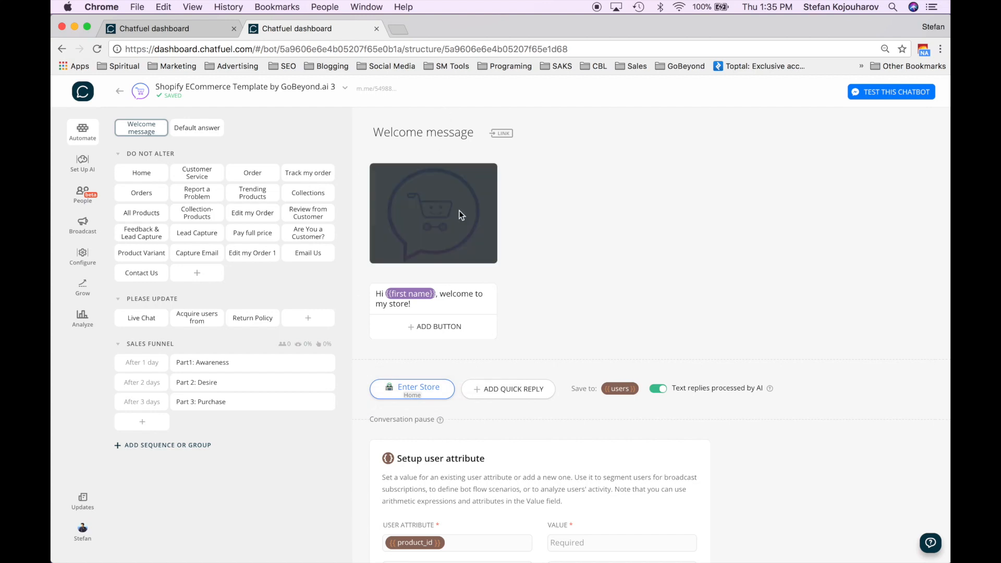
scroll(459, 211, down, 5)
scroll(491, 415, up, 5)
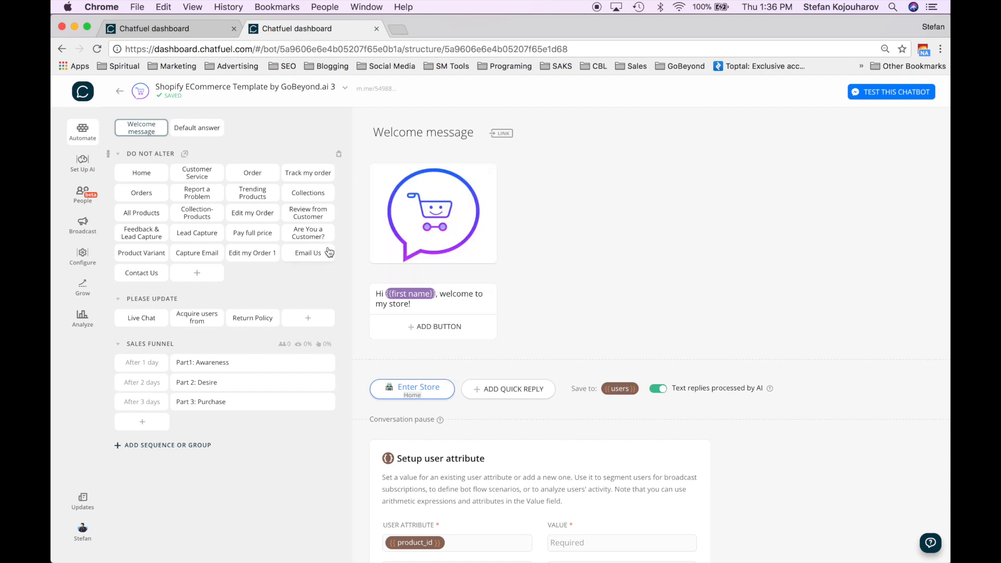
- Open the Home block and review its greeting, JSON API GET and email attribute cards
click(146, 175)
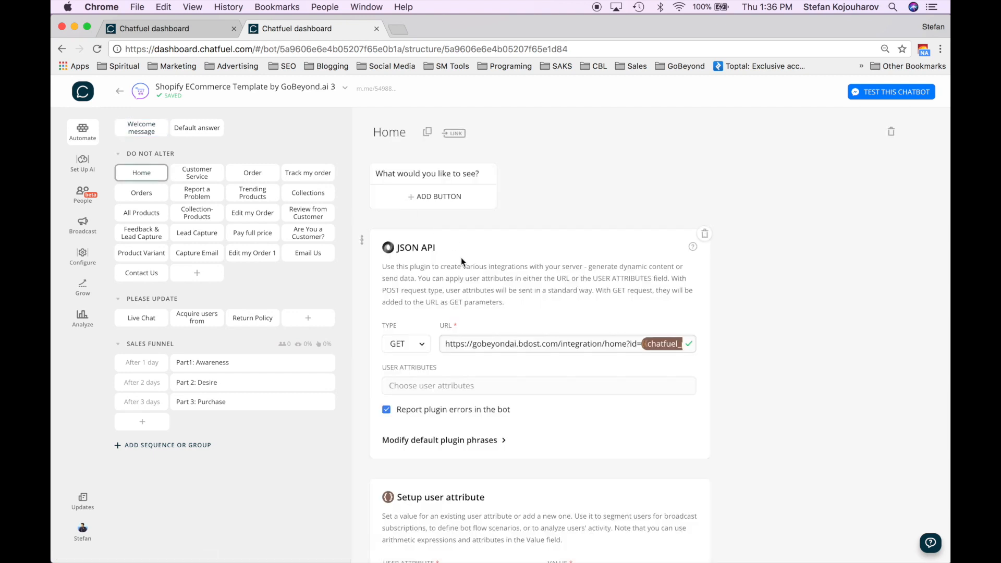
scroll(433, 207, down, 1)
scroll(432, 207, down, 5)
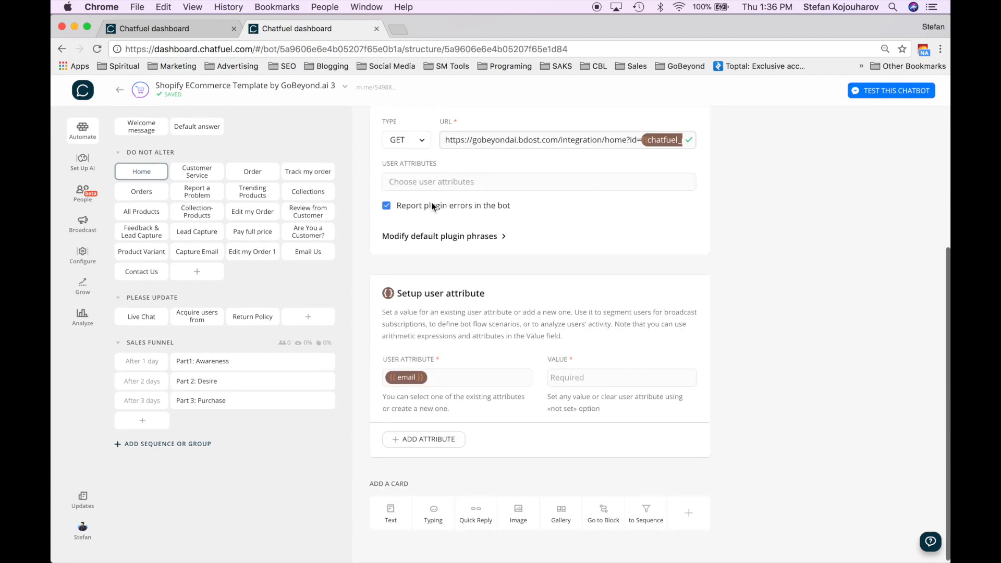
scroll(432, 207, up, 2)
scroll(431, 202, up, 5)
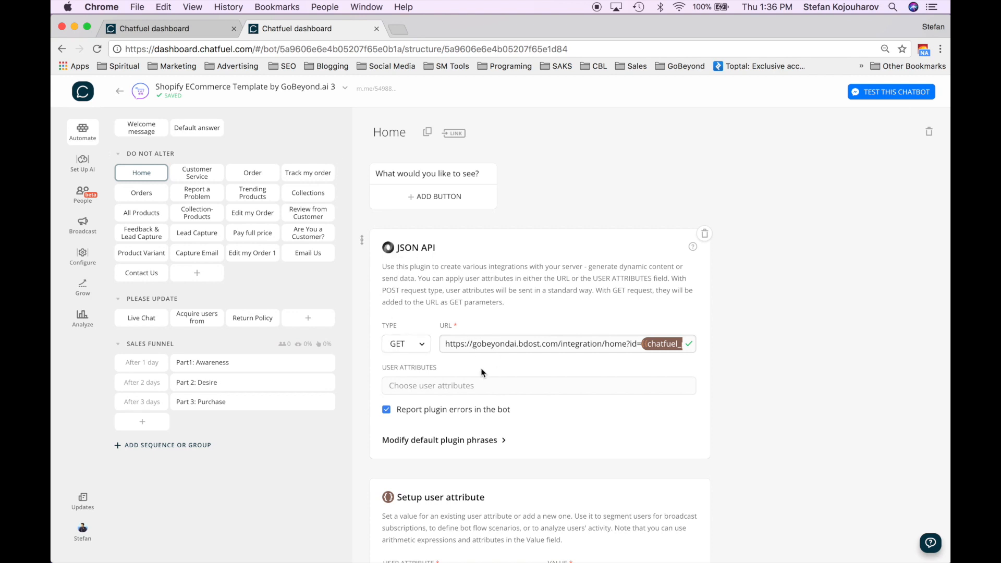
scroll(545, 370, down, 5)
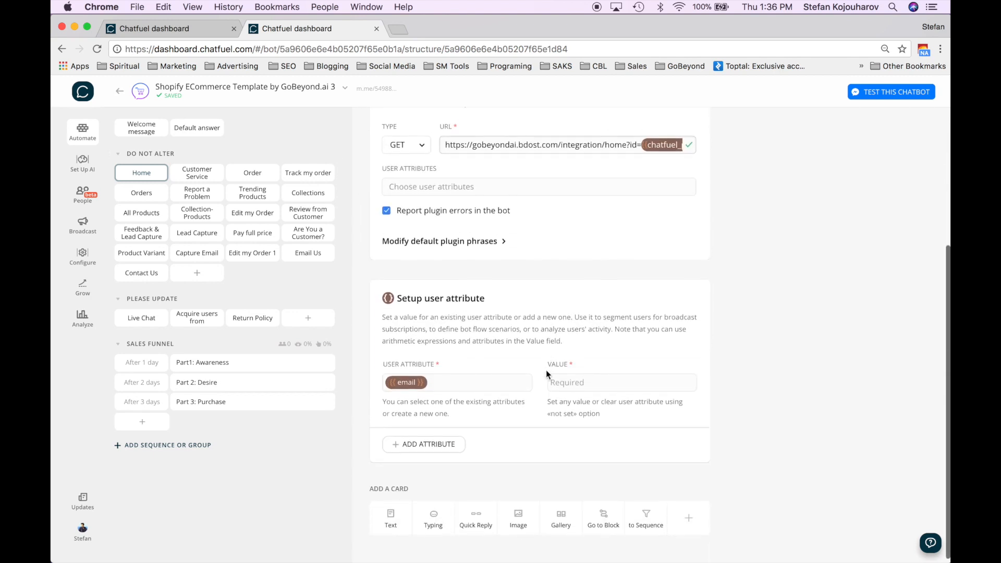
scroll(546, 370, up, 5)
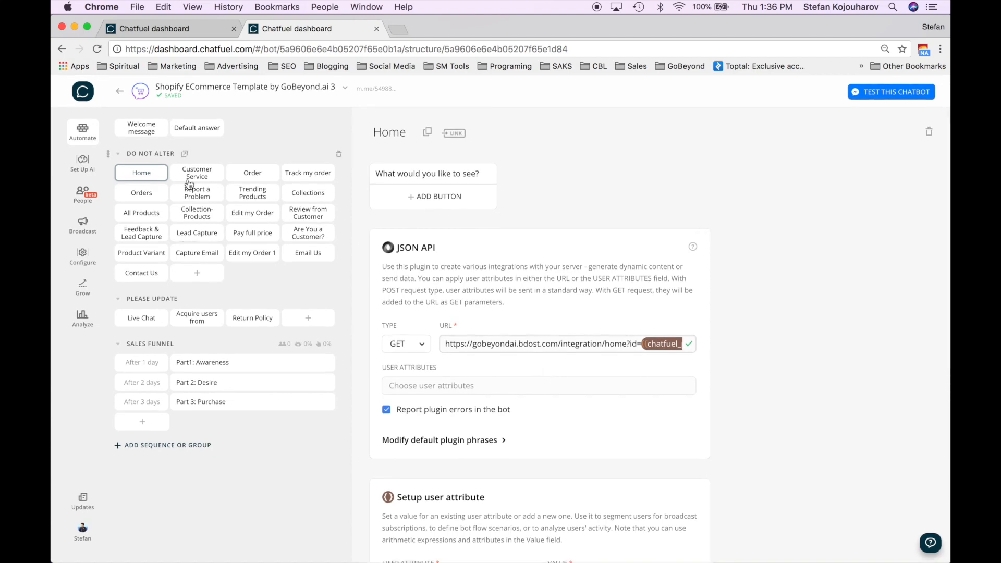
drag(125, 152, 177, 153)
- Review the Customer Service, Order, Track my order, Orders and Report a Problem blocks
click(197, 171)
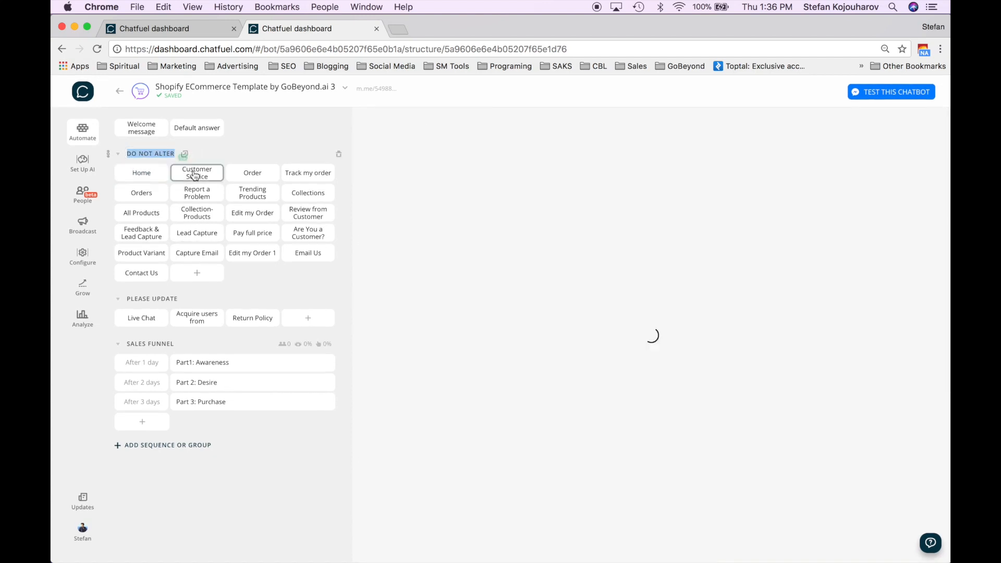
click(249, 178)
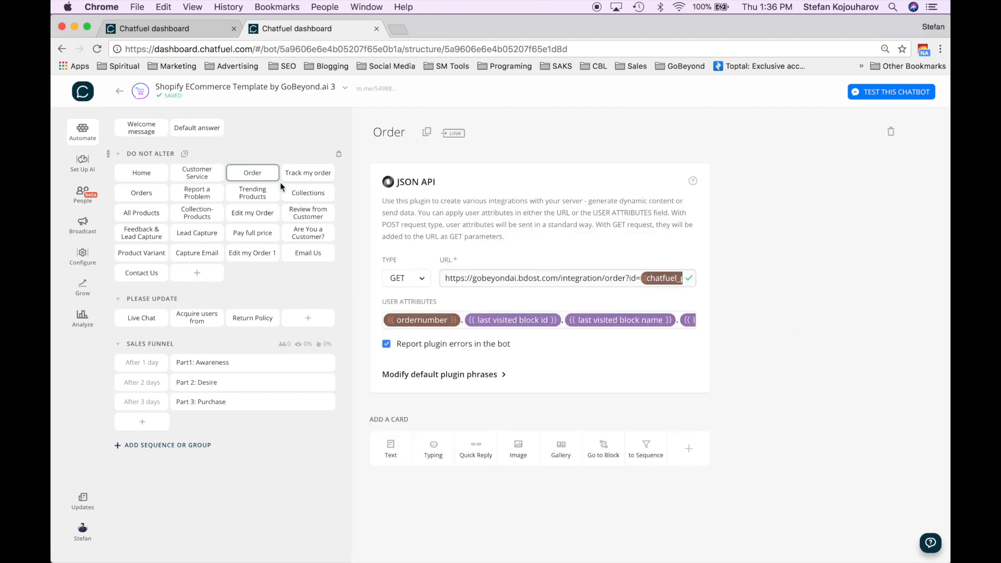
click(301, 178)
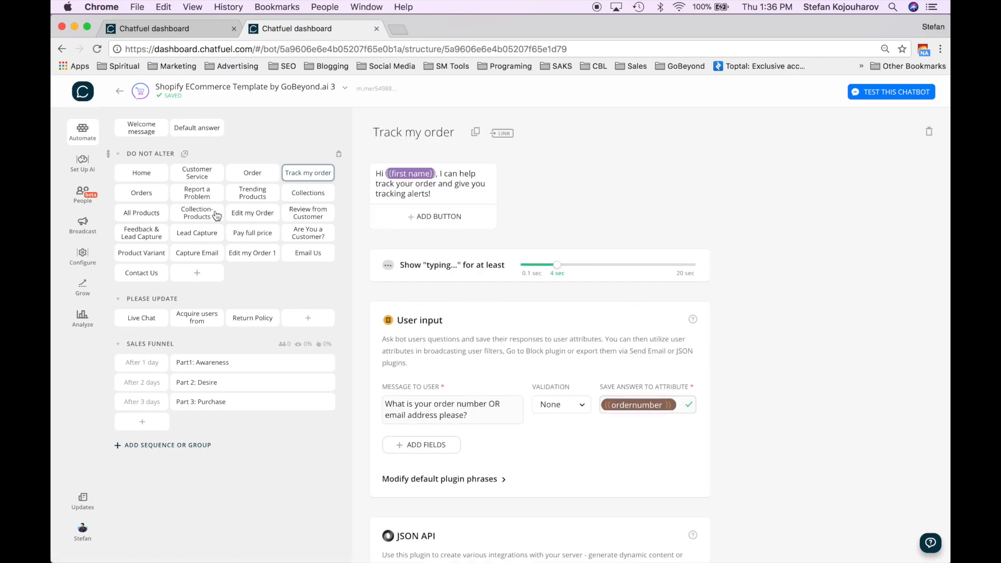
click(149, 194)
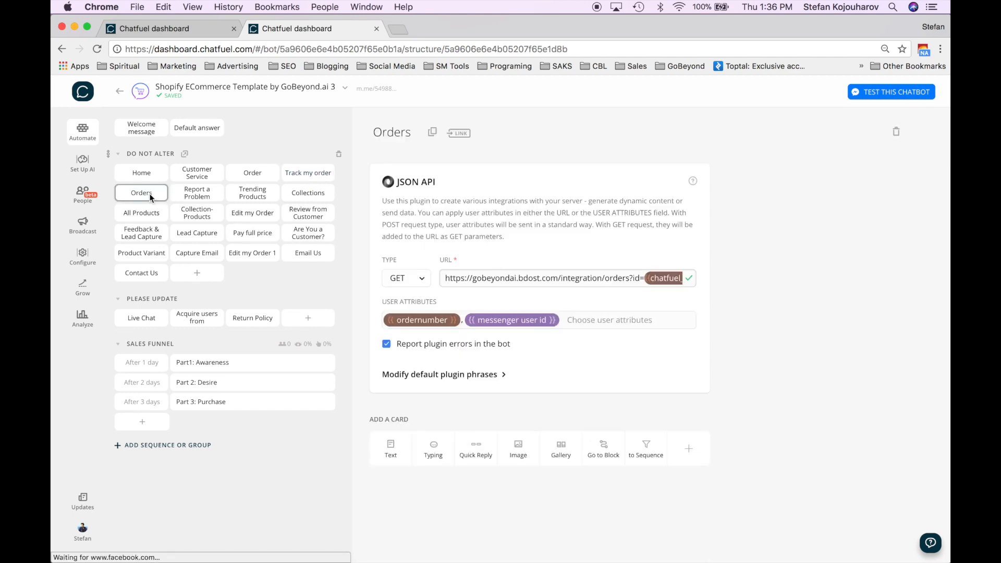
click(192, 197)
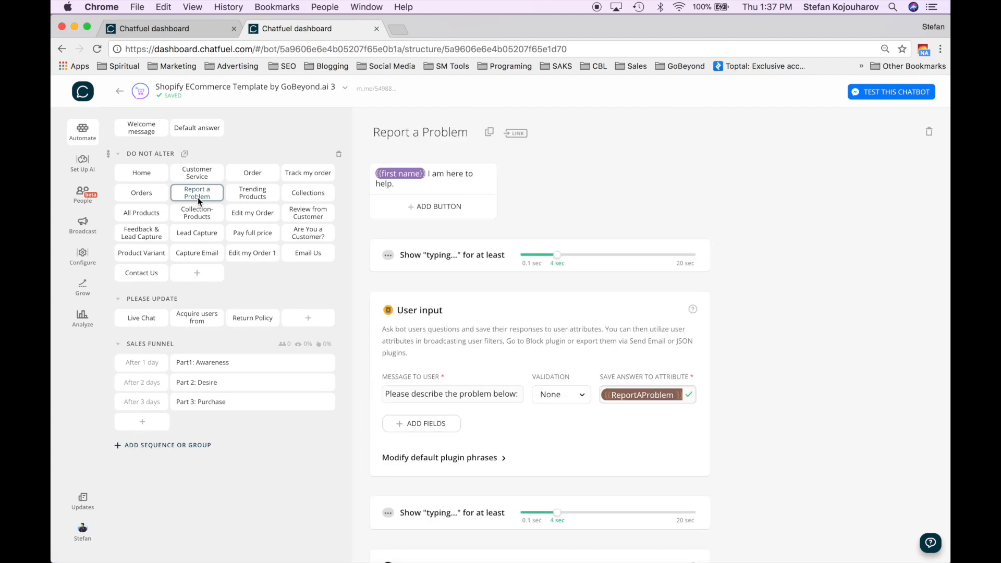
- Review Trending Products, Collections, Edit my Order, Review, Lead Capture and All Products, ending on Orders
click(245, 198)
click(308, 197)
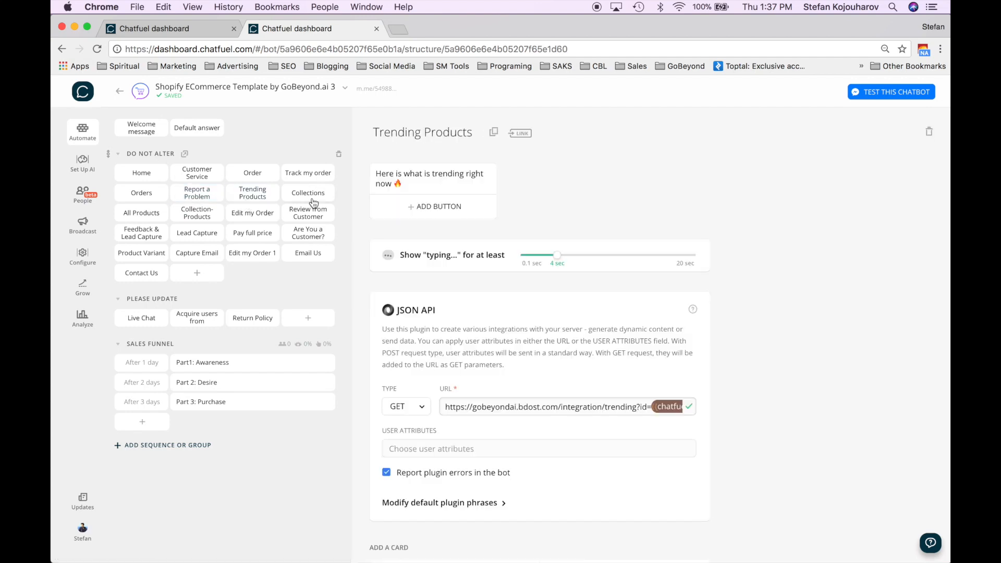
click(252, 214)
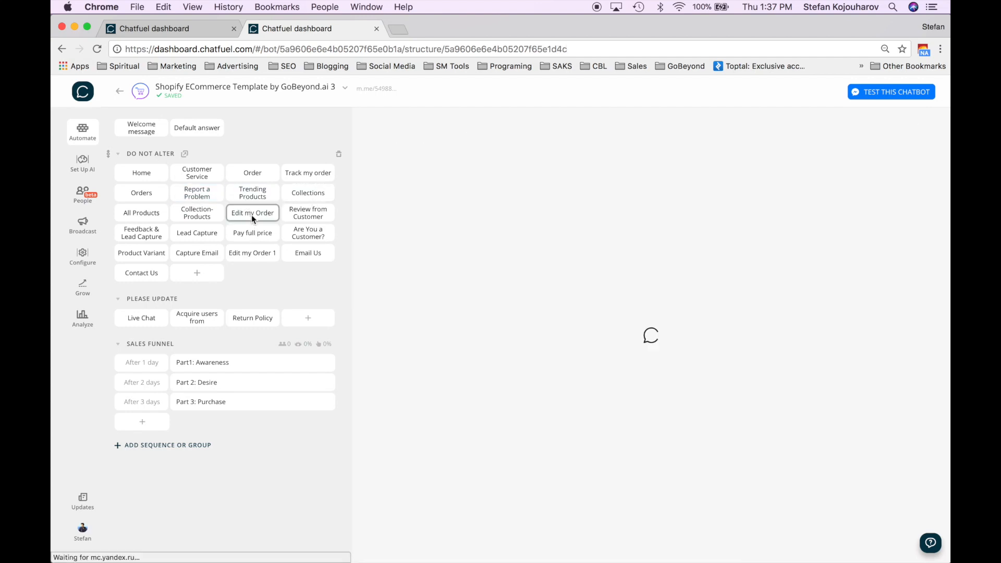
click(316, 219)
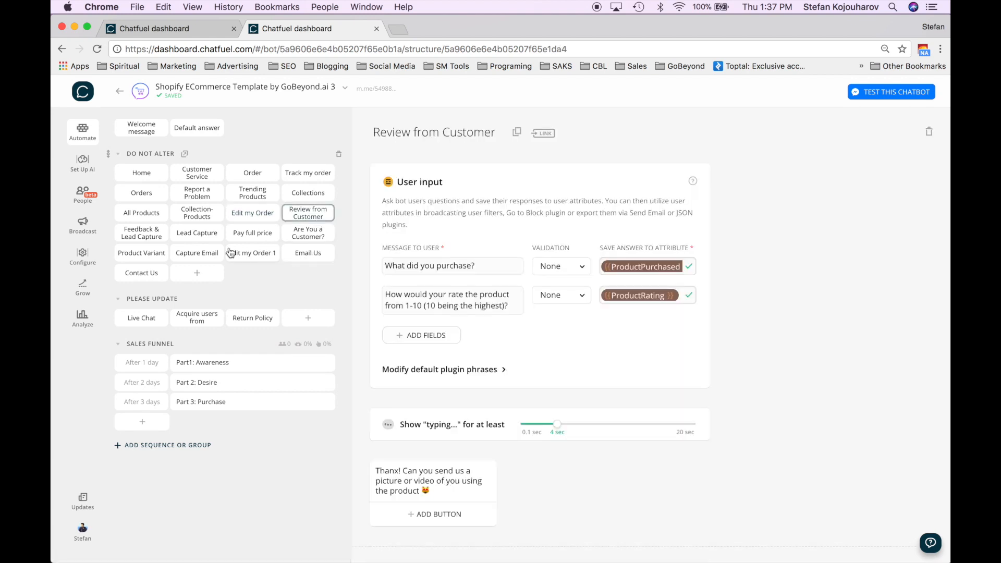
click(199, 235)
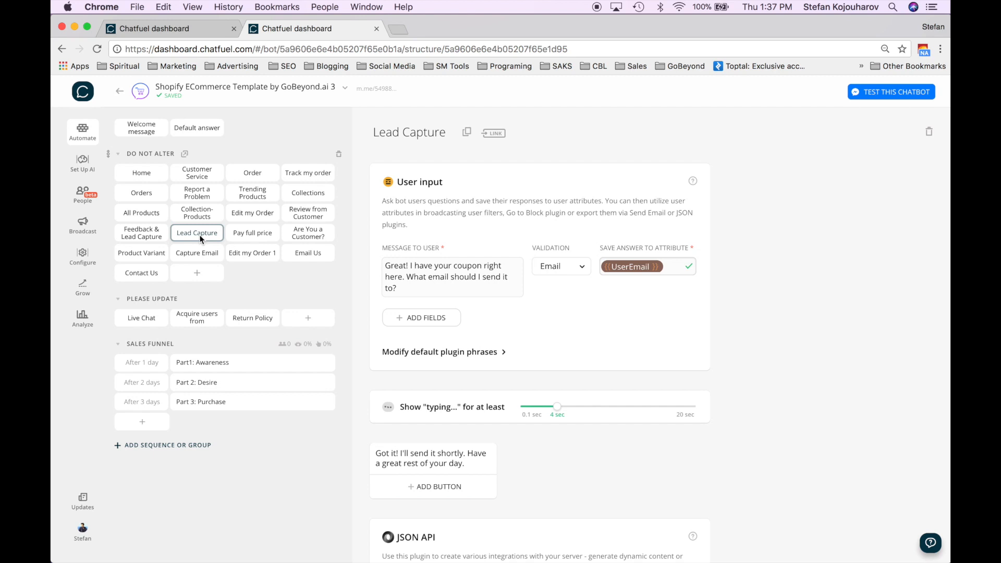
scroll(477, 327, down, 6)
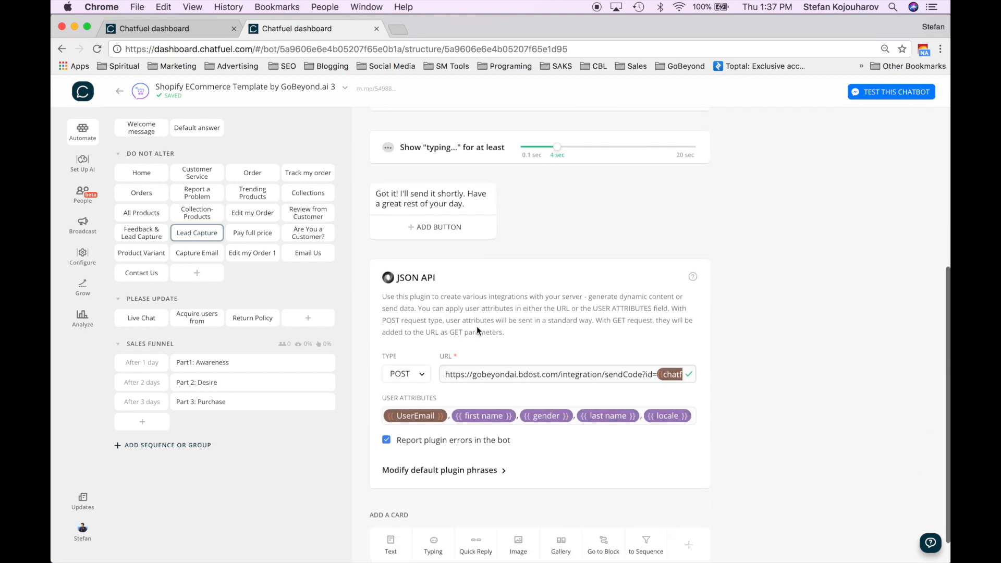
click(145, 238)
click(142, 217)
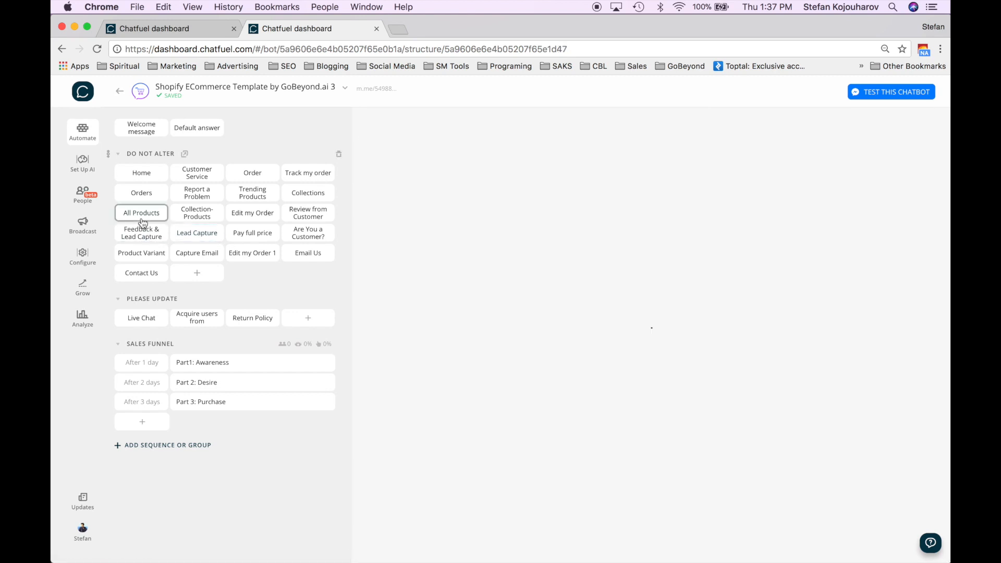
click(140, 194)
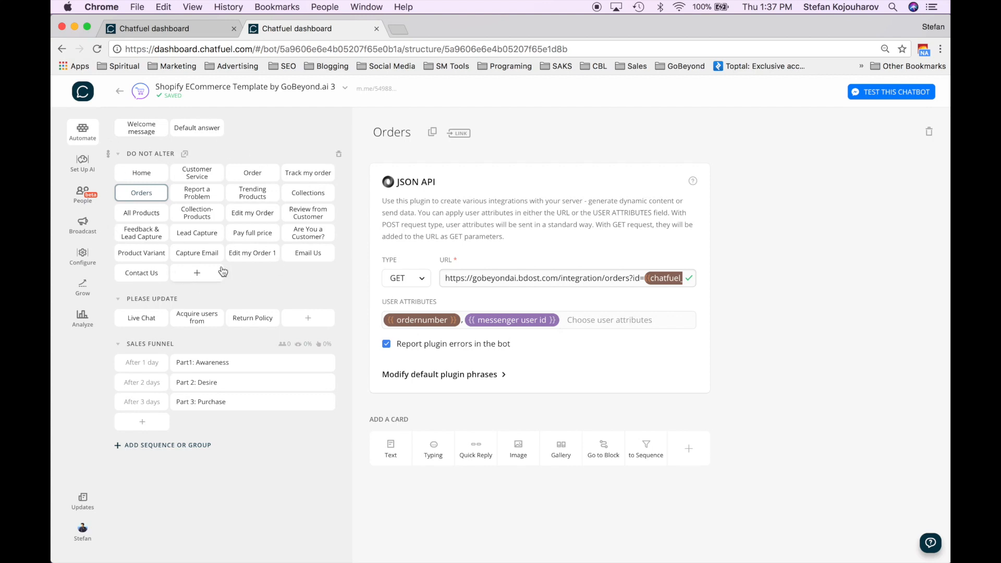
- Open the Default answer block and review its User input to text and nlp JSON API cards
click(200, 134)
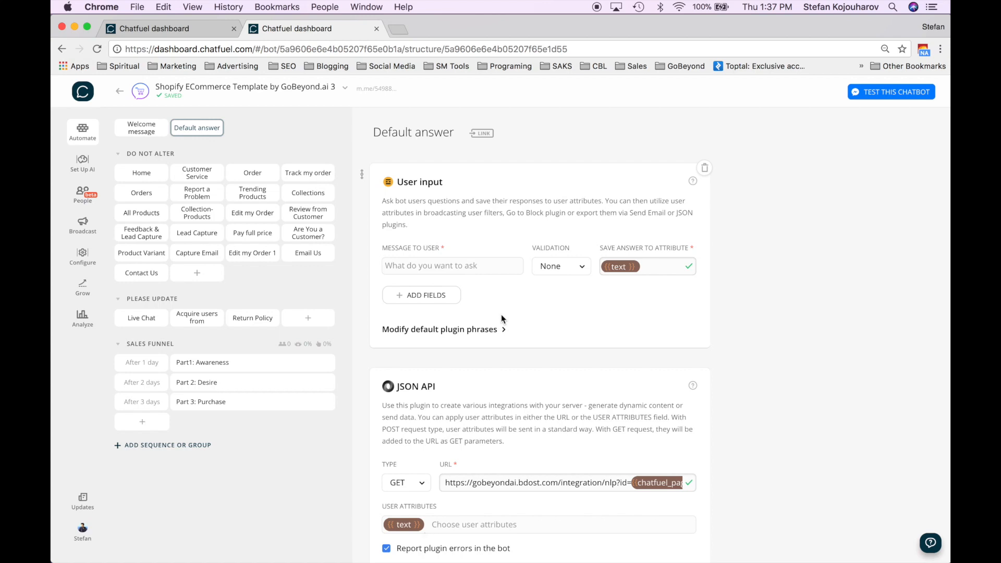
scroll(502, 314, down, 2)
scroll(502, 318, down, 1)
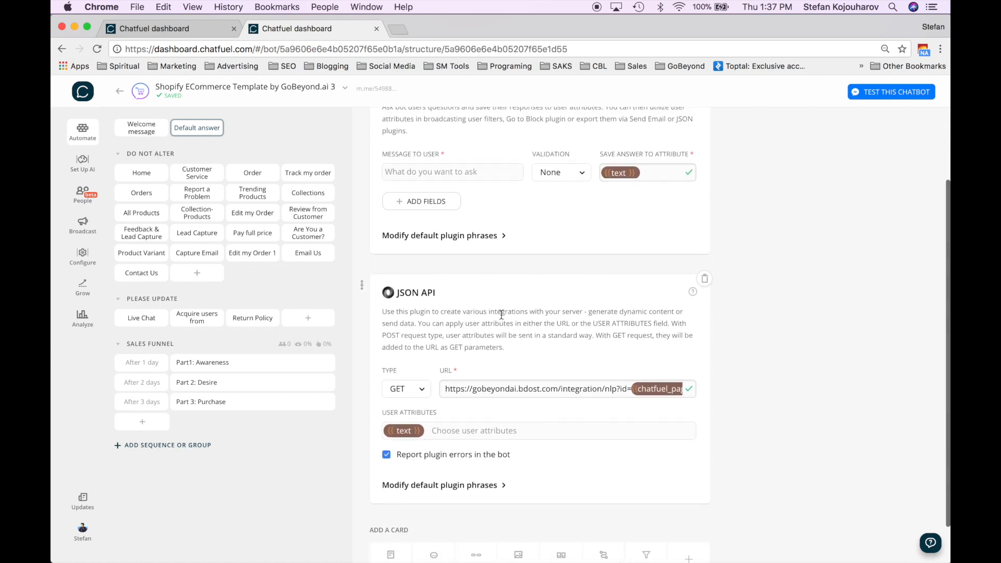
scroll(502, 314, up, 3)
scroll(501, 315, down, 4)
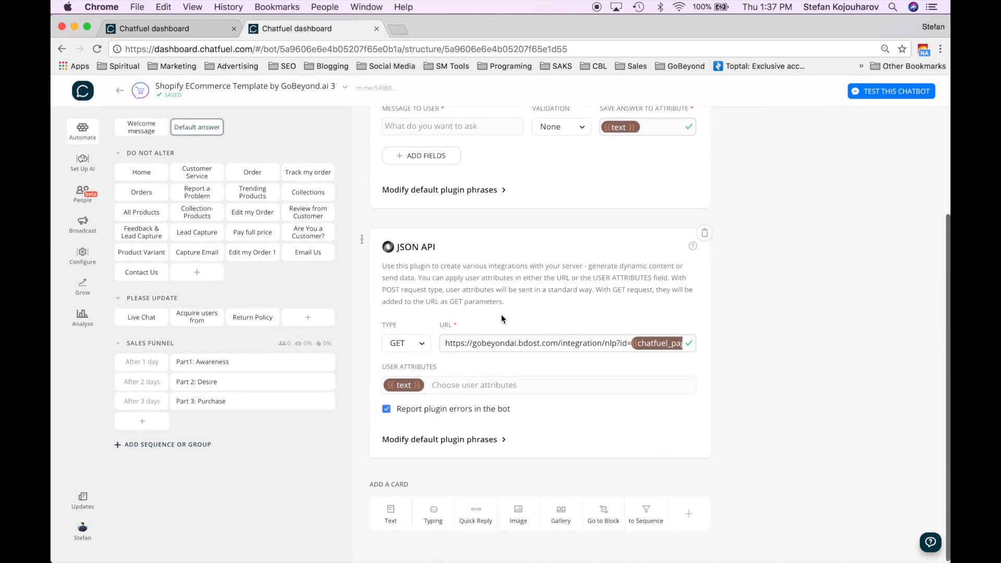
scroll(502, 319, up, 5)
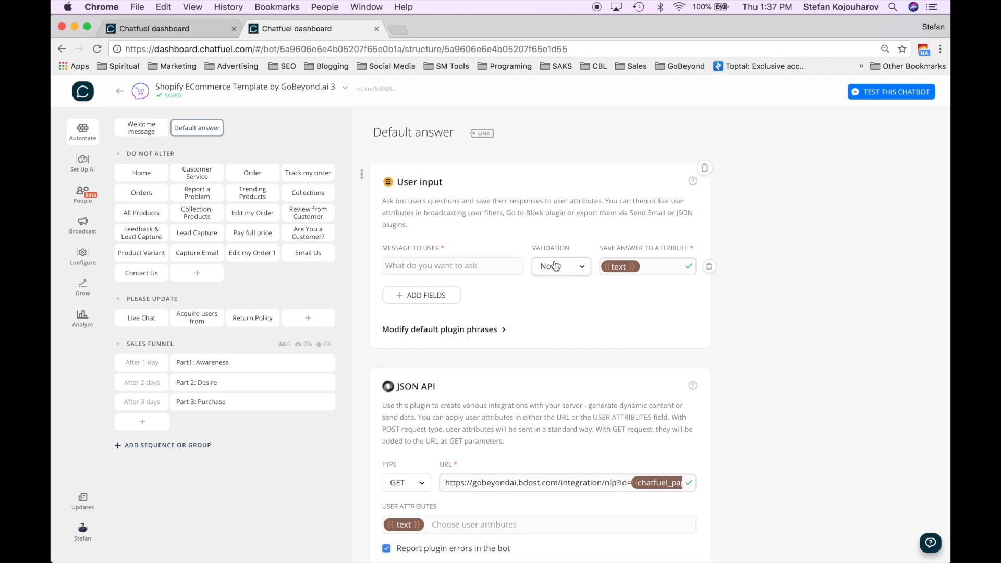
scroll(508, 308, down, 1)
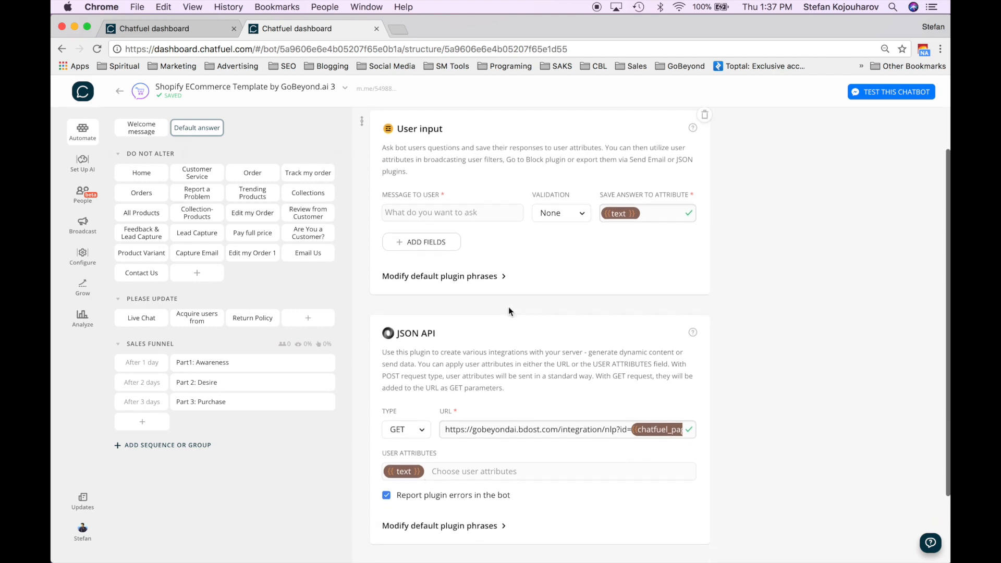
scroll(509, 311, up, 1)
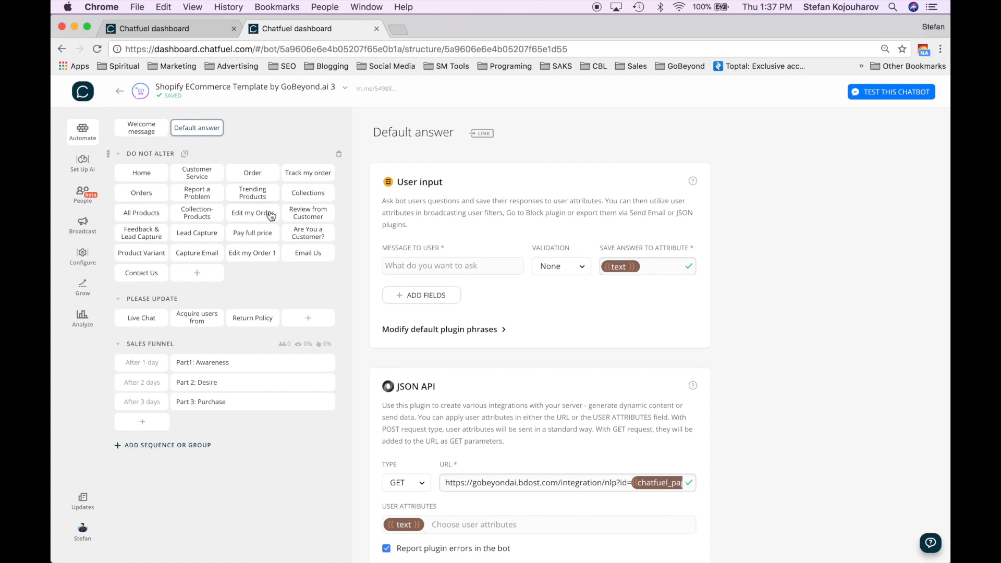
scroll(232, 284, down, 1)
scroll(520, 325, up, 1)
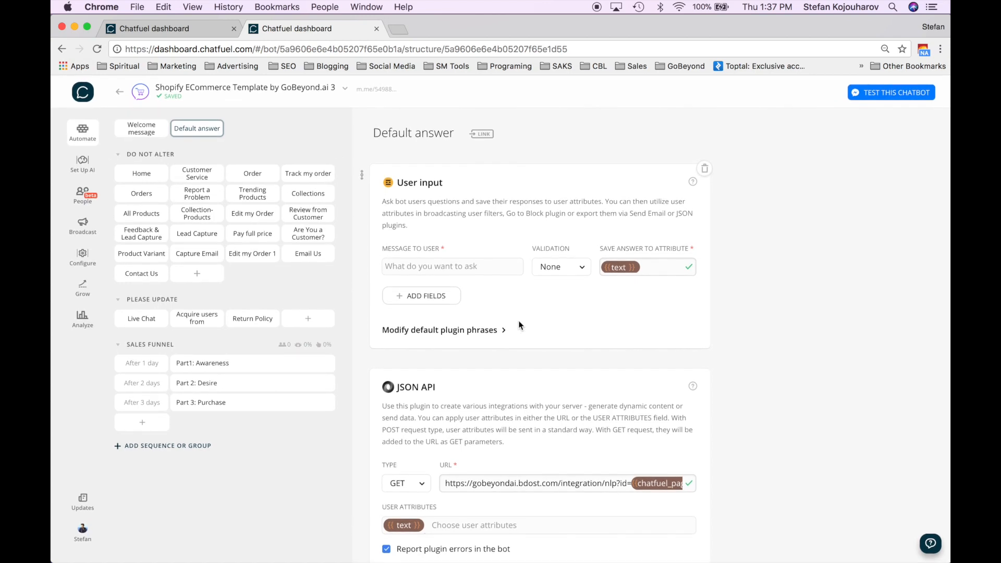
scroll(520, 326, down, 3)
scroll(519, 326, up, 3)
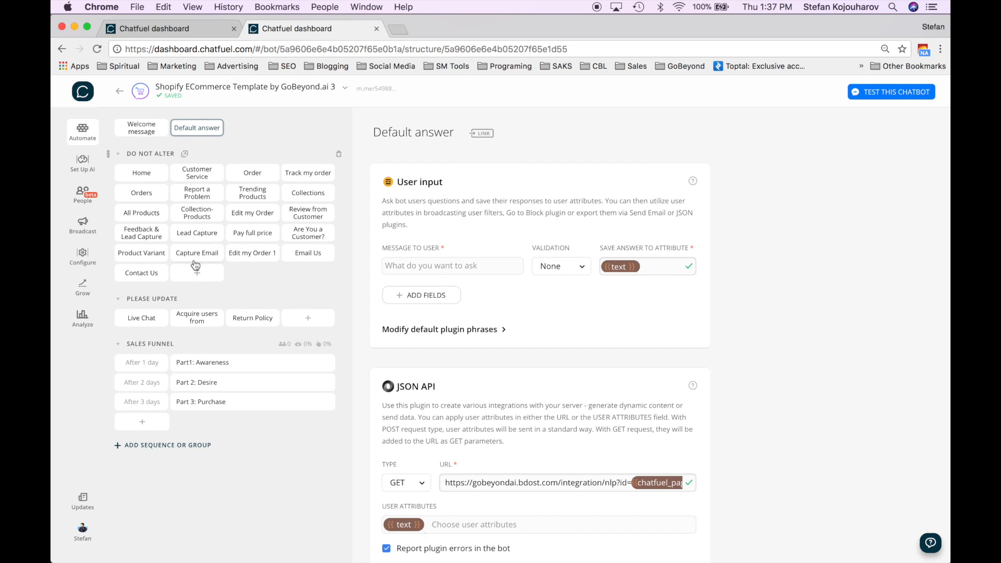
- Review the Live Chat block's default plugin phrases, then open the Acquire users from comments block
click(151, 319)
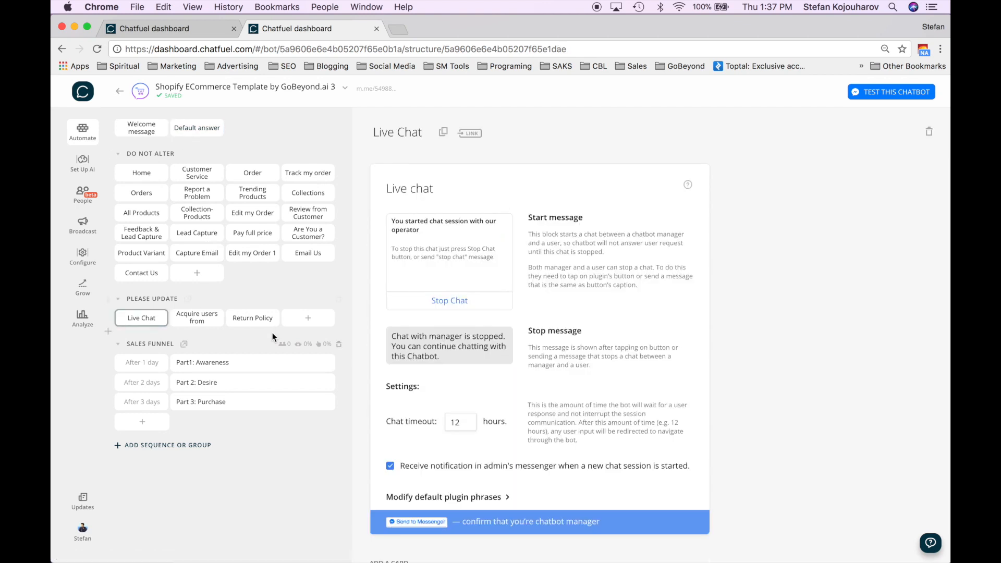
scroll(452, 319, down, 2)
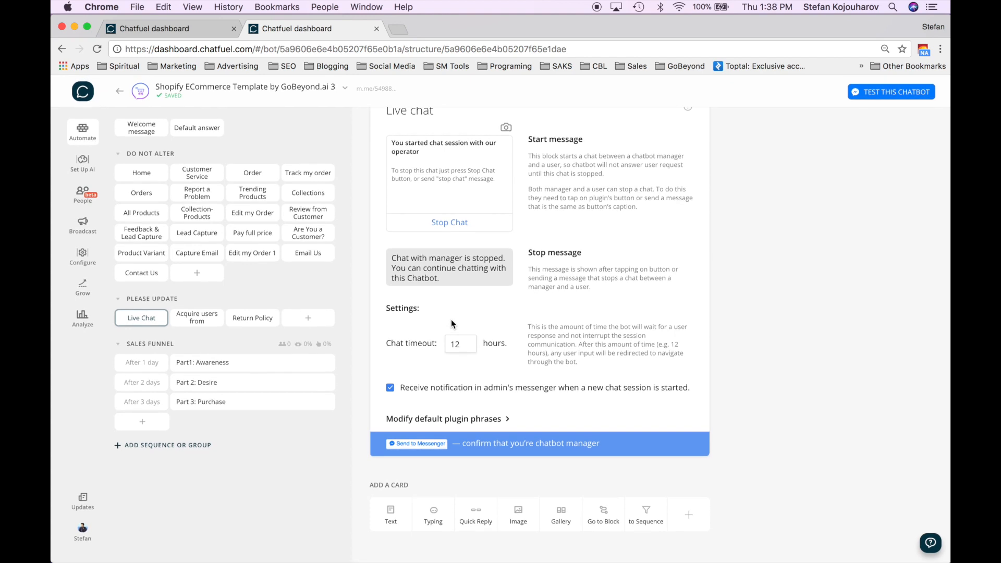
scroll(452, 319, up, 2)
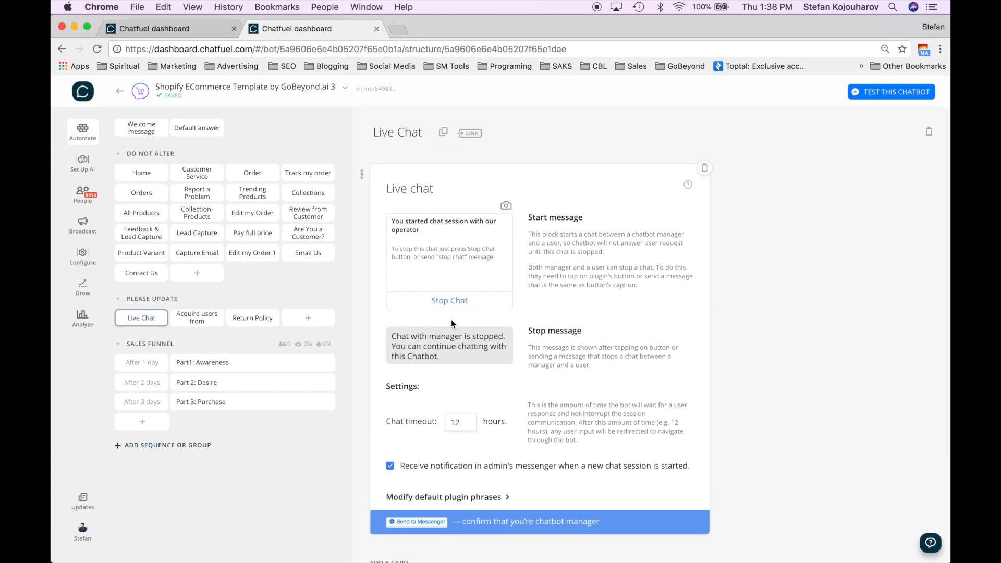
scroll(442, 358, down, 1)
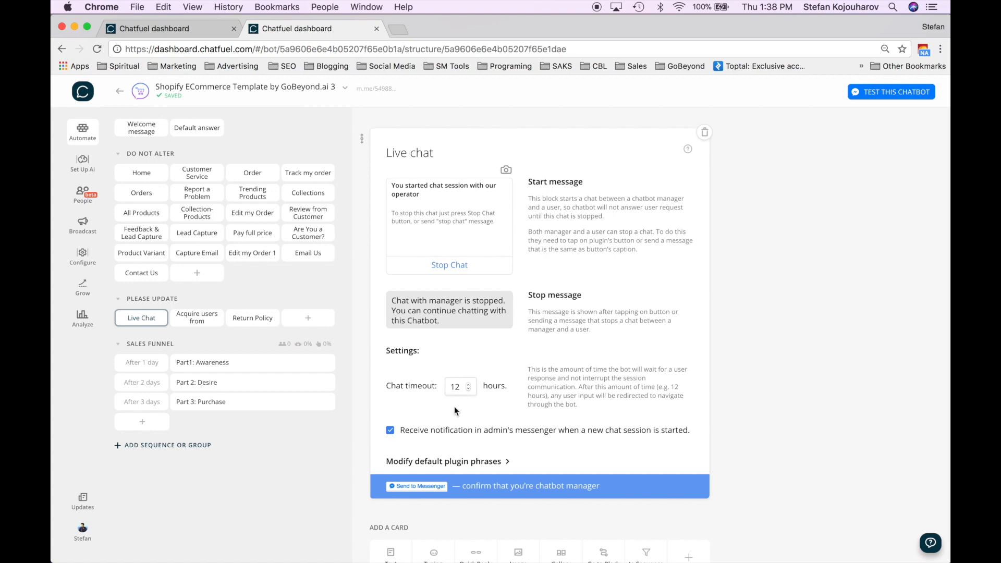
scroll(483, 374, up, 1)
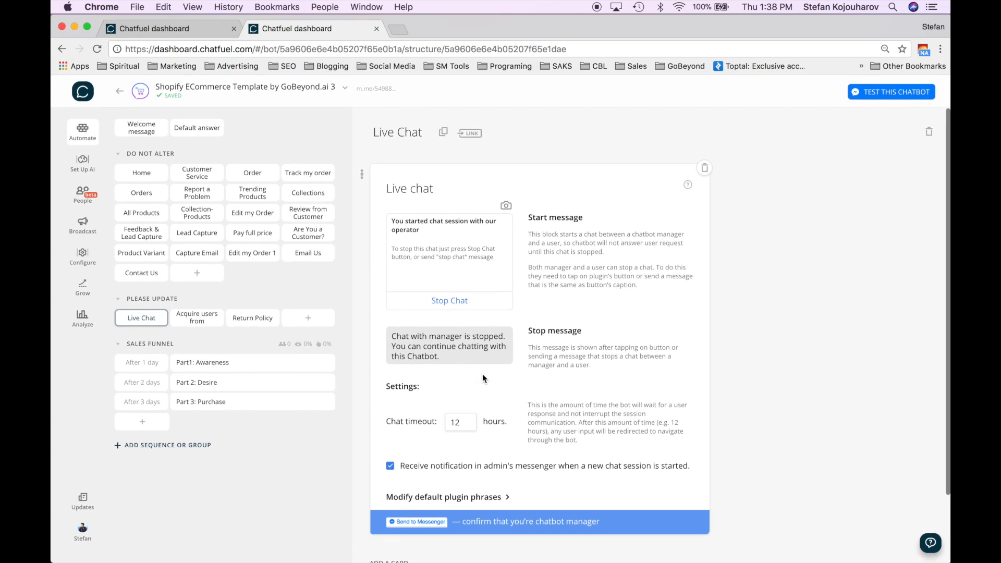
scroll(522, 410, down, 2)
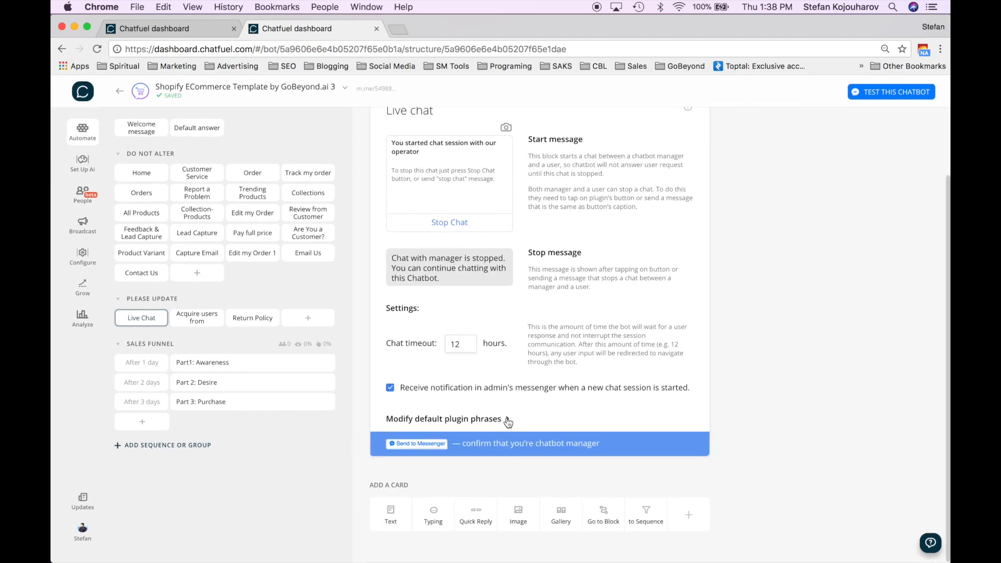
click(507, 419)
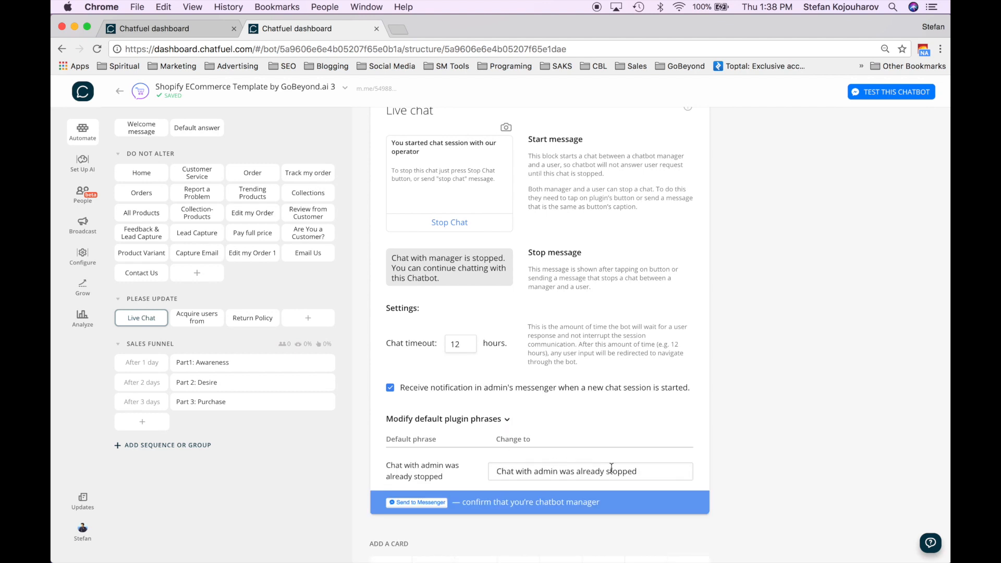
click(204, 329)
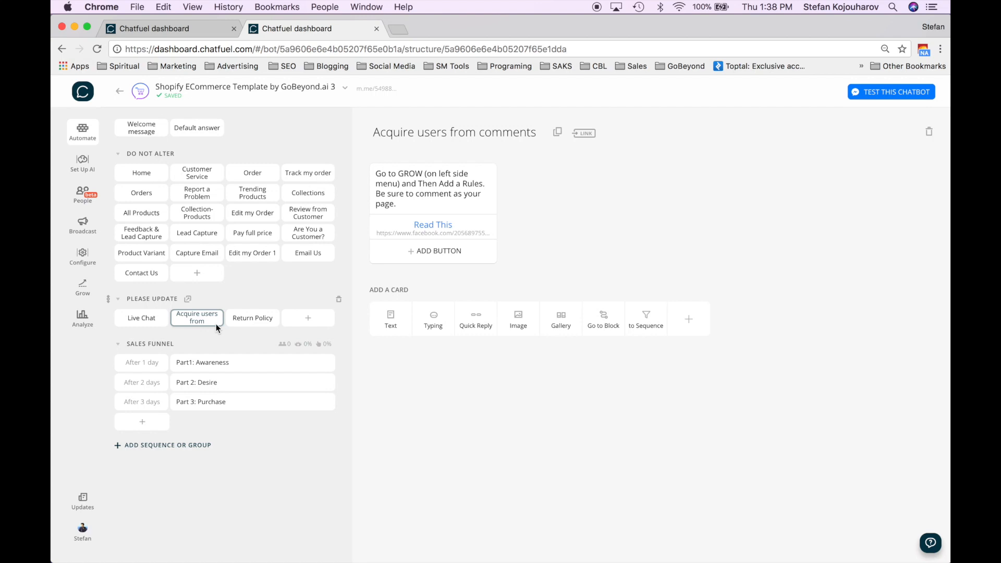
- Open the Return Policy block in the PLEASE UPDATE group
click(240, 326)
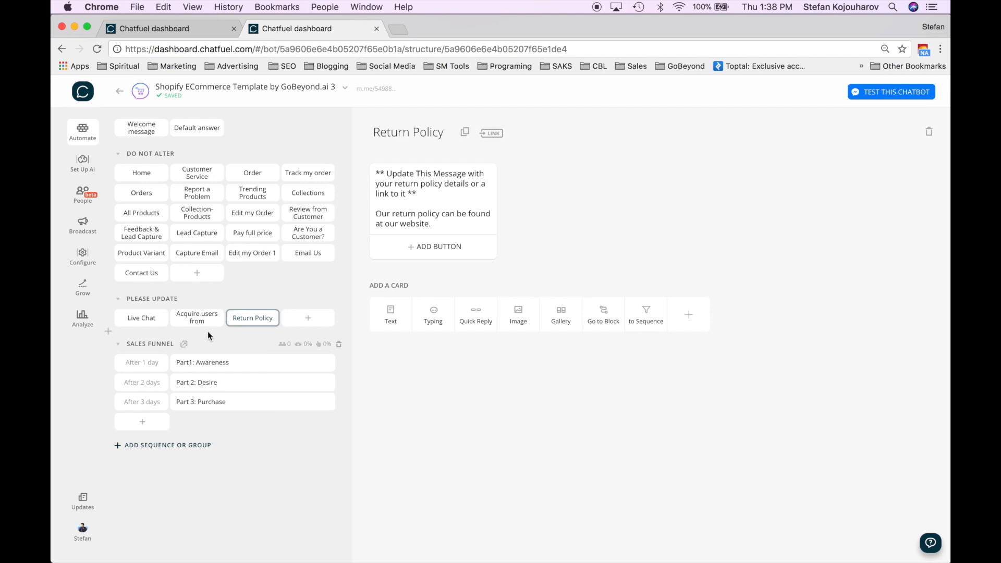
- Create a Demo Block in PLEASE UPDATE with the text card 'Bot says something to user'
click(308, 319)
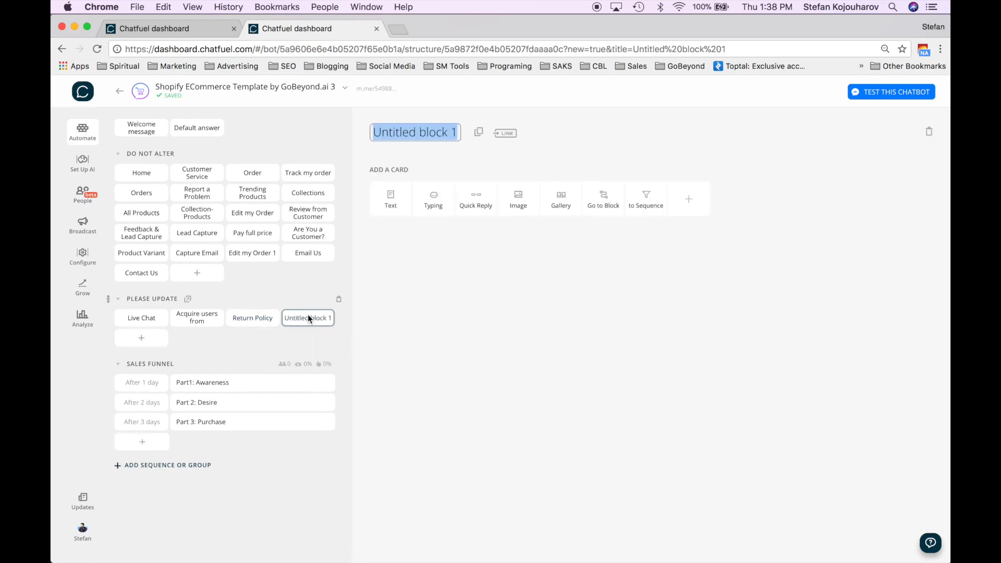
text(De)
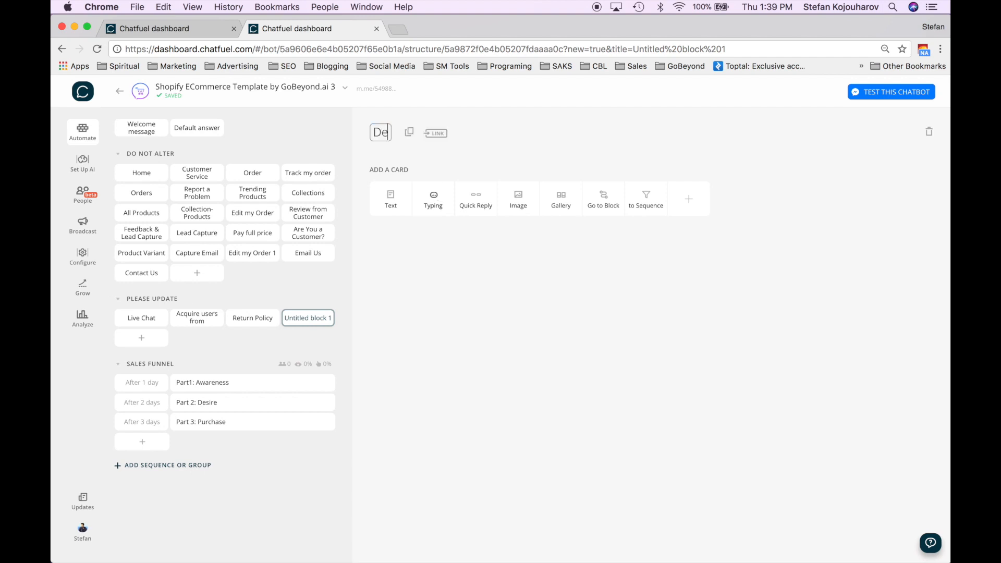
text(mo)
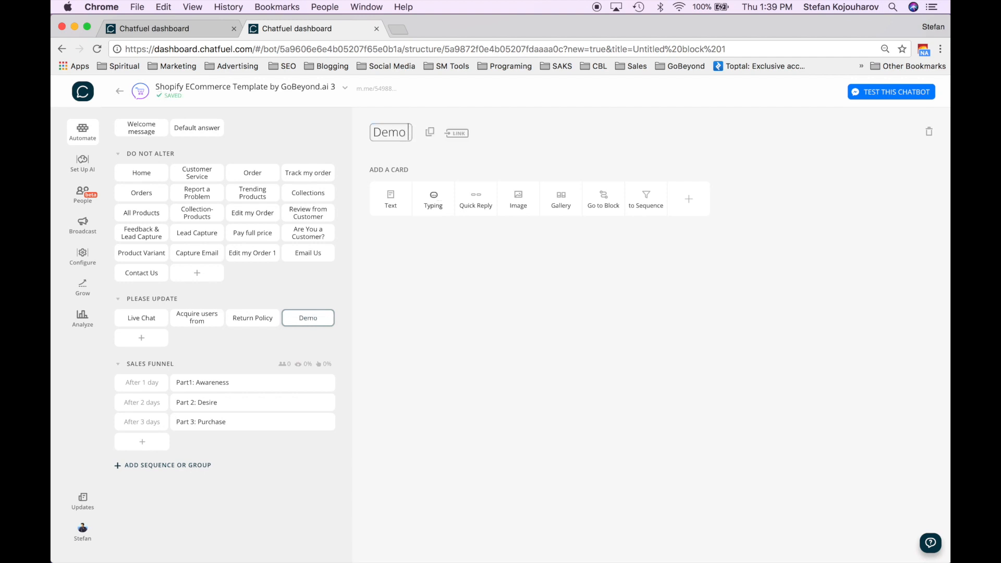
text( Block)
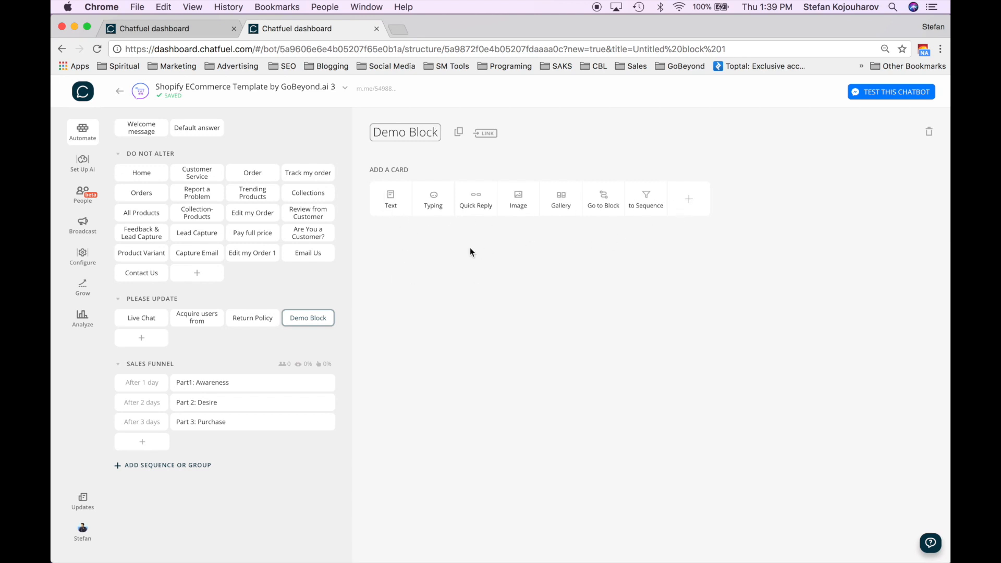
click(391, 201)
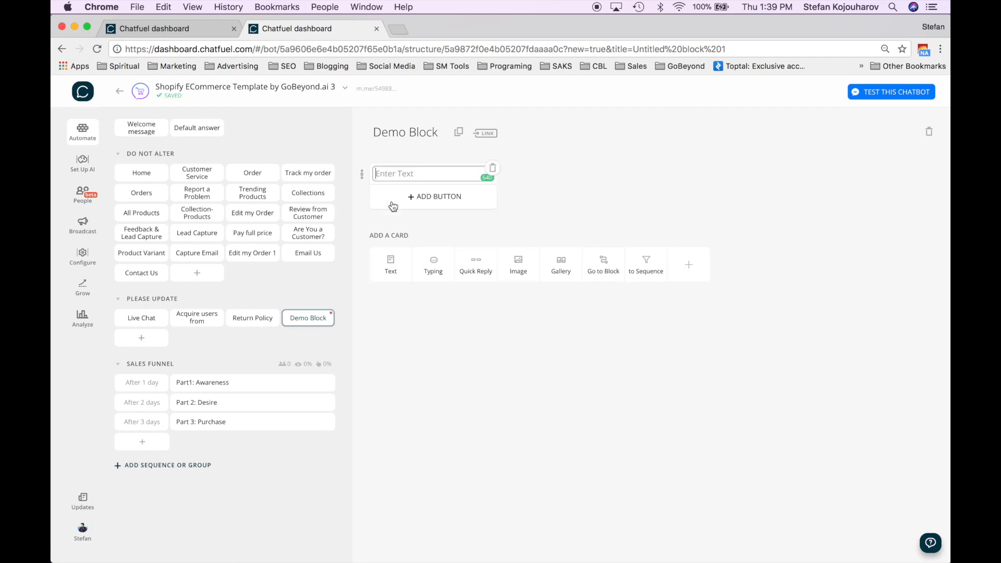
text(Bot says something to user)
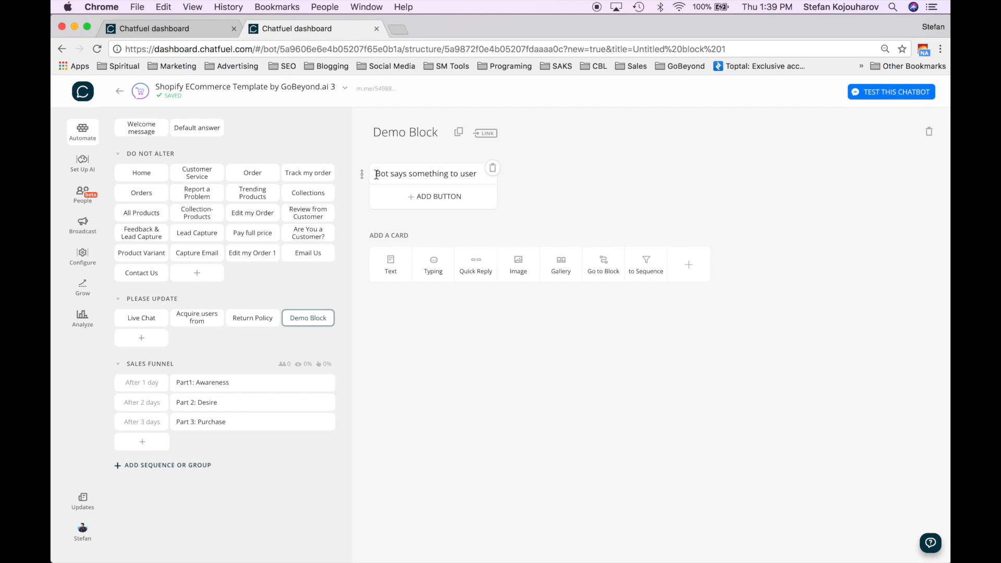
- Add a 4-second typing delay and a new empty text card after the message
drag(375, 173, 479, 175)
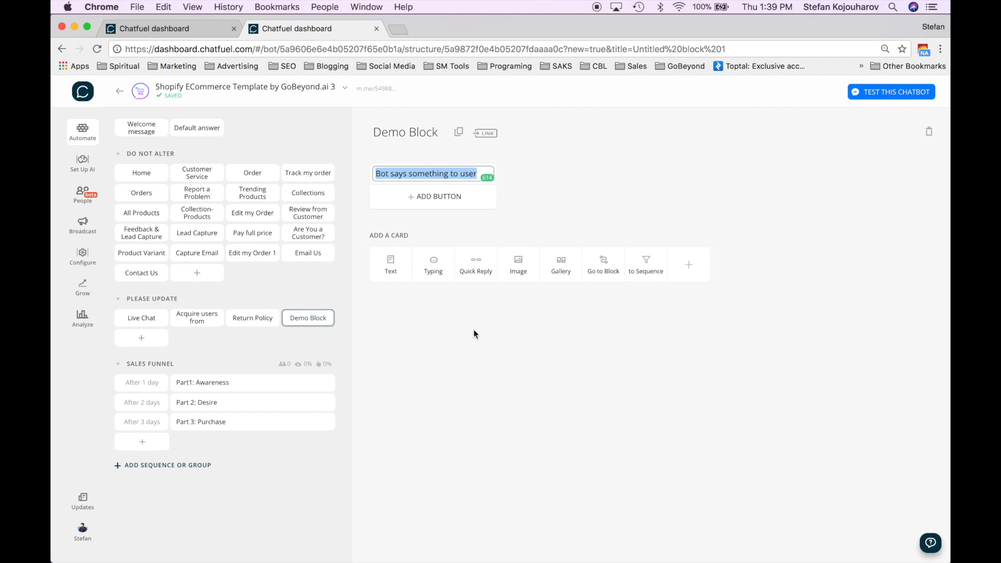
click(433, 268)
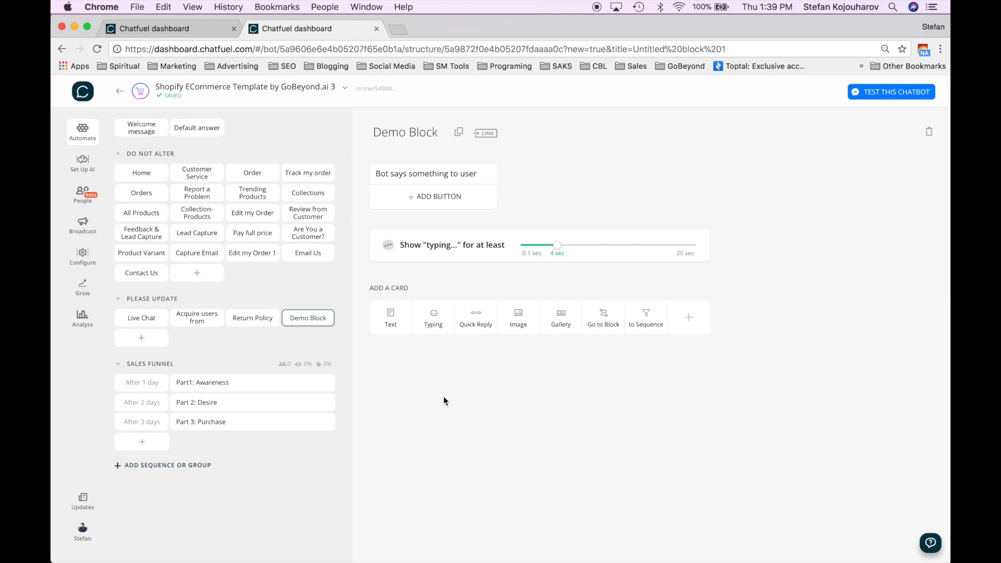
click(391, 322)
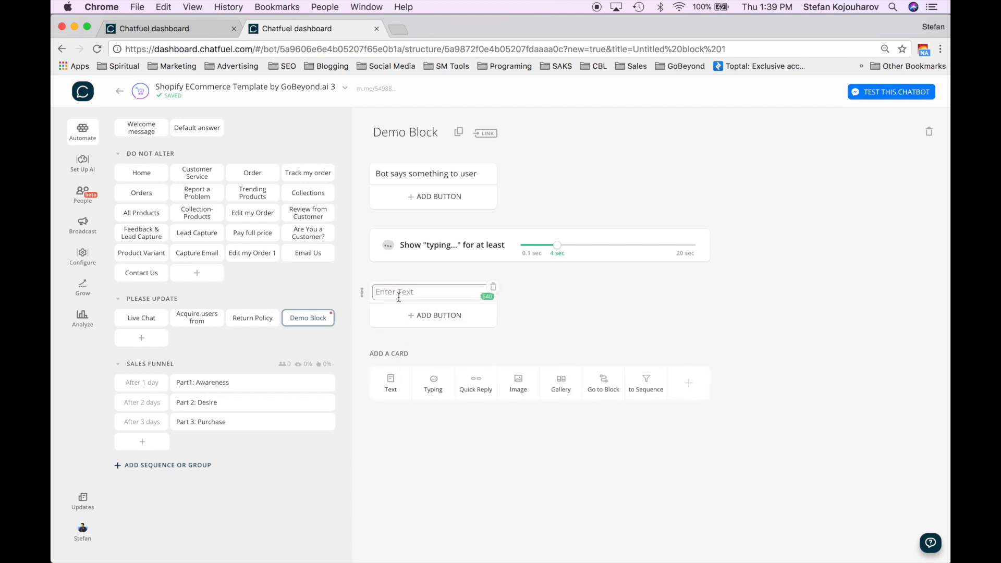
- Add an image card above the empty text card holding the transparent aha Moments logo
click(520, 386)
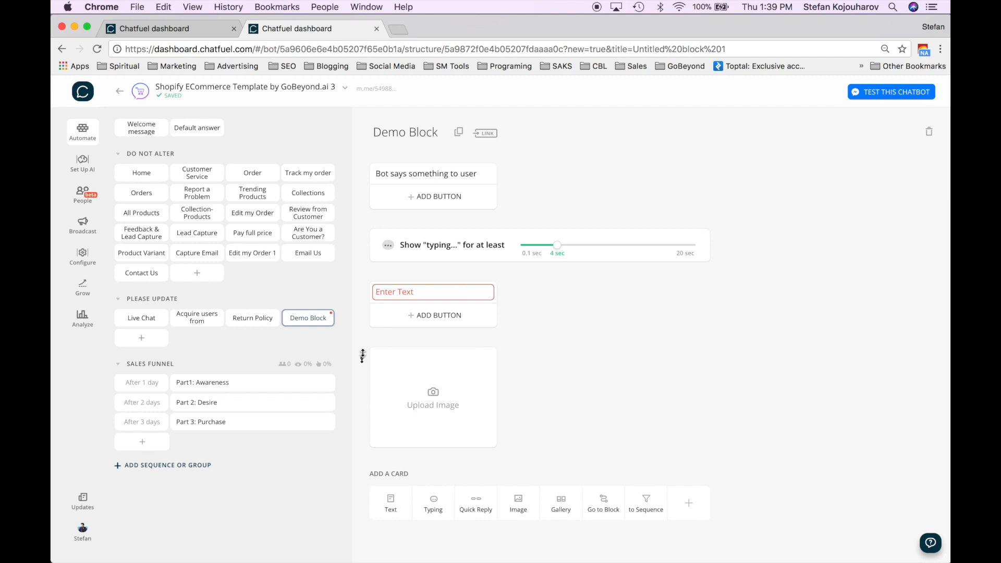
drag(362, 357, 364, 293)
click(423, 339)
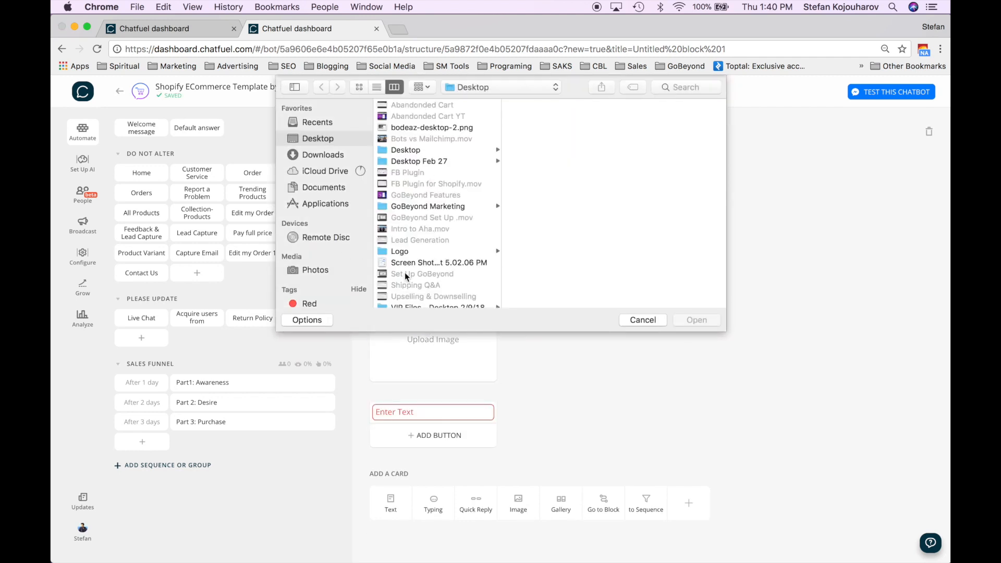
click(416, 250)
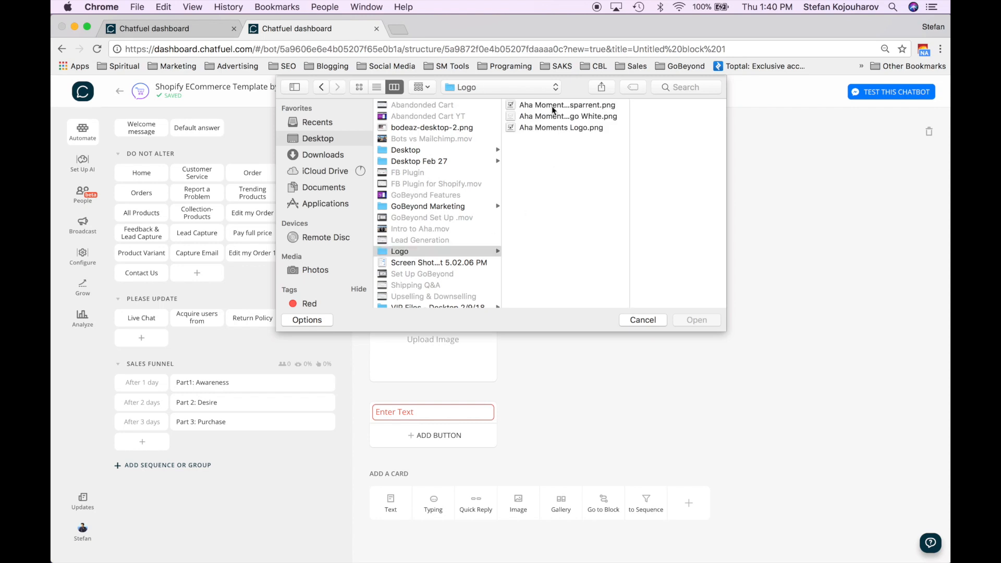
click(552, 105)
double_click(551, 106)
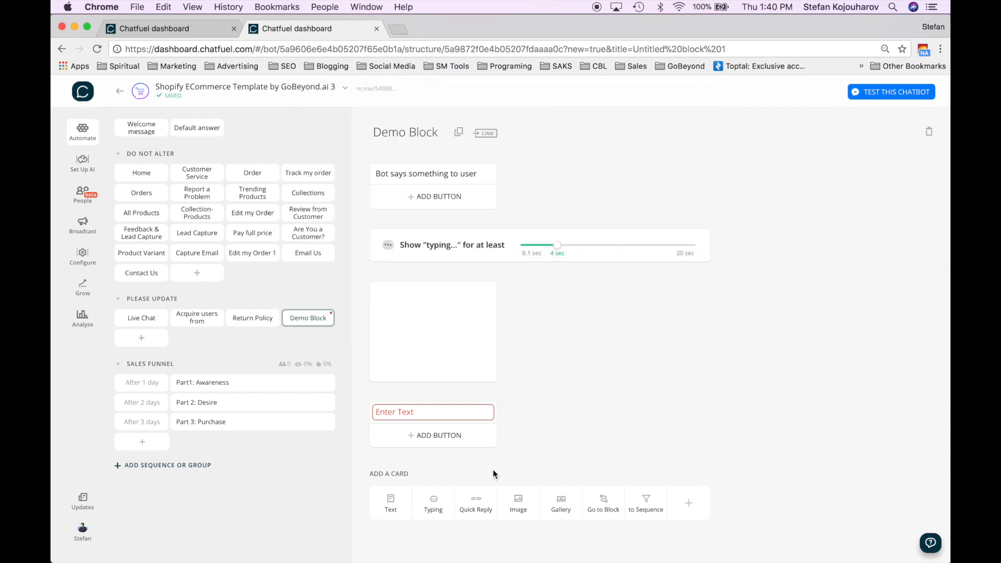
- Write 'Hi' in the text card and add a gallery card below it
click(437, 411)
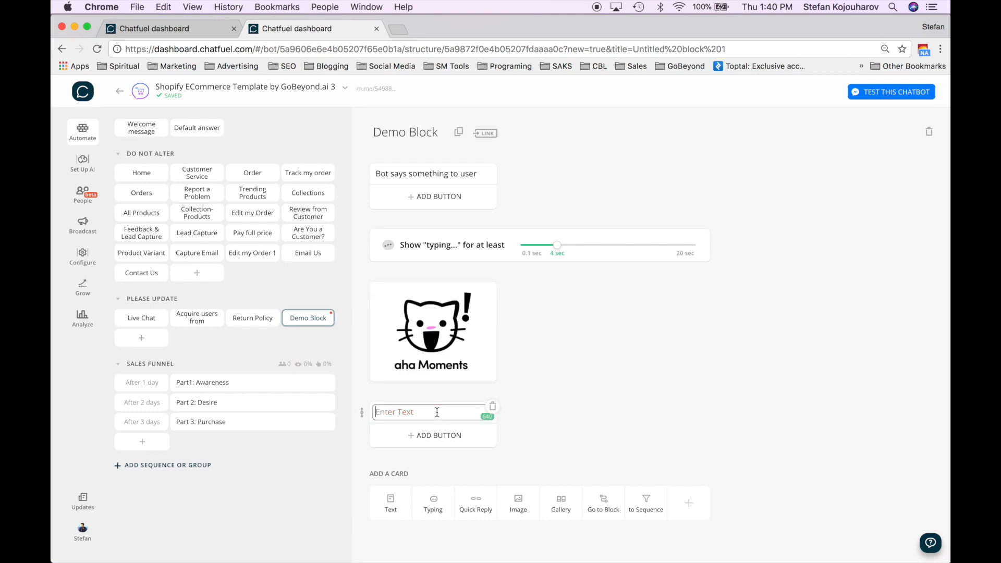
text(Hi)
click(514, 443)
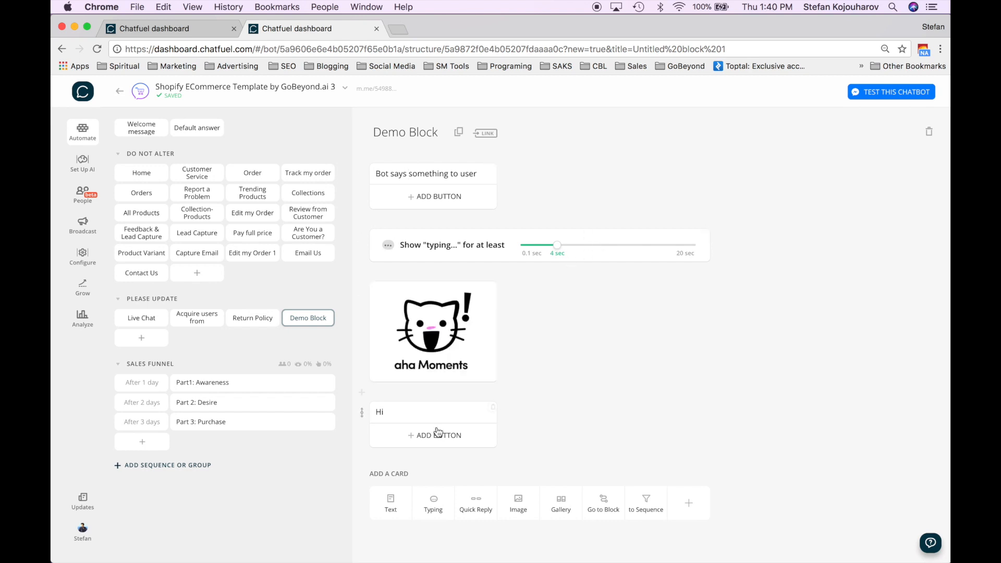
scroll(437, 433, down, 1)
click(561, 514)
- Upload Aha Moments Logo.png to the gallery item, cropped to square proportions
scroll(602, 427, down, 5)
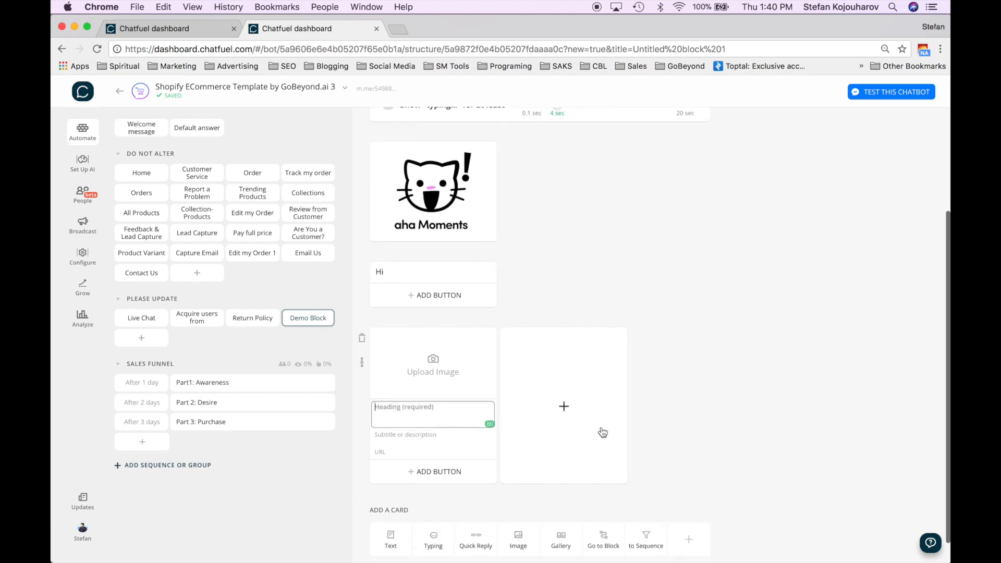
click(435, 363)
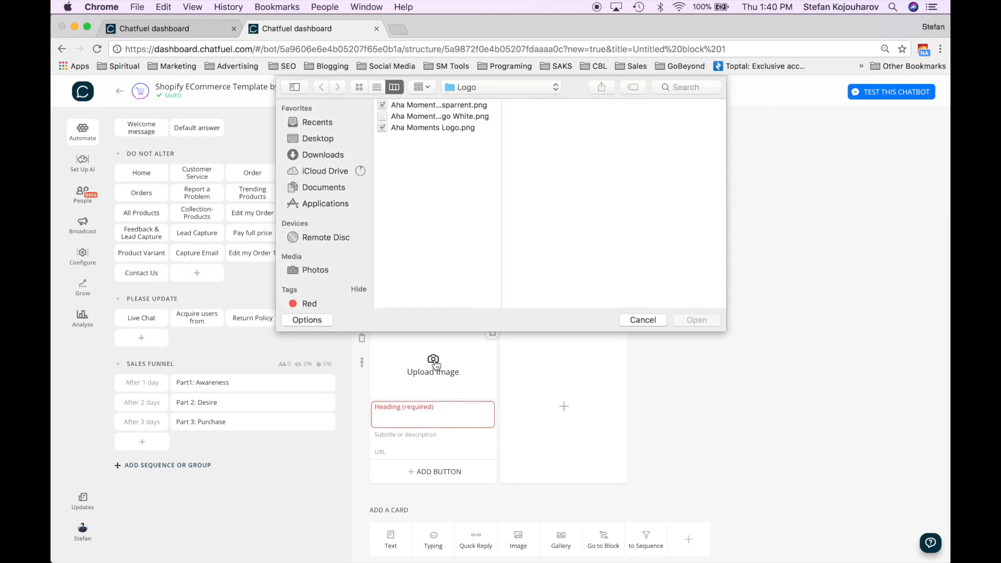
click(432, 116)
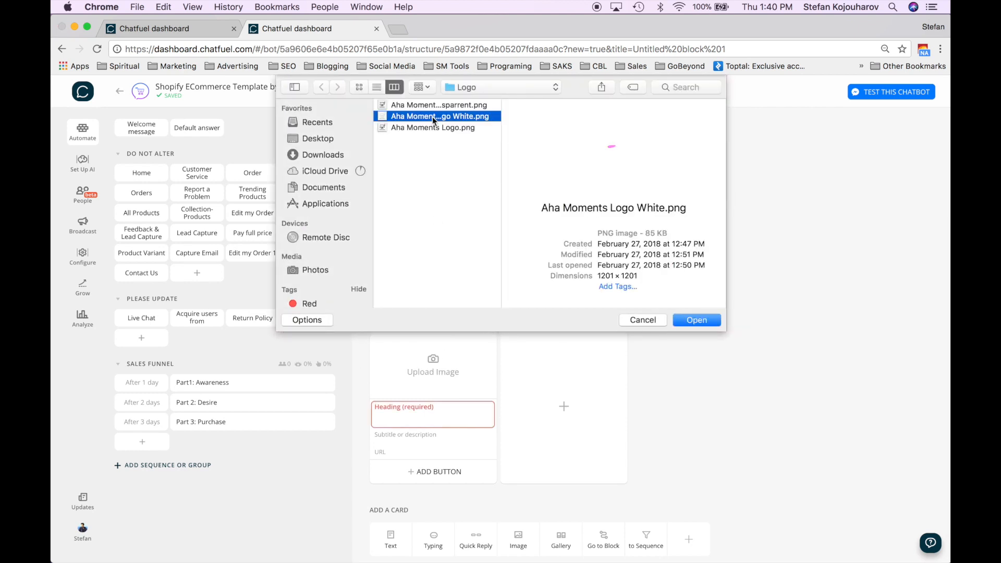
click(431, 128)
double_click(429, 125)
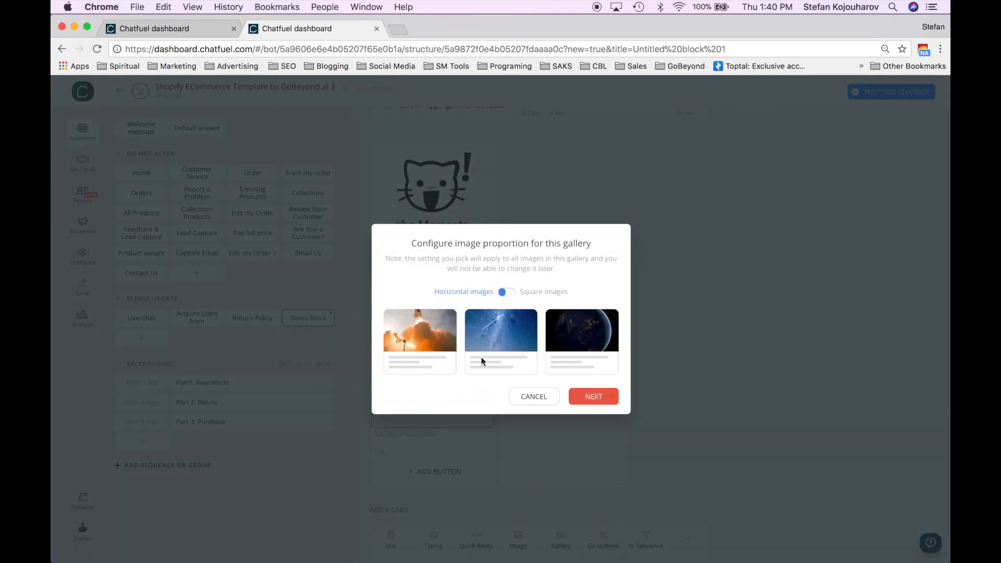
click(513, 293)
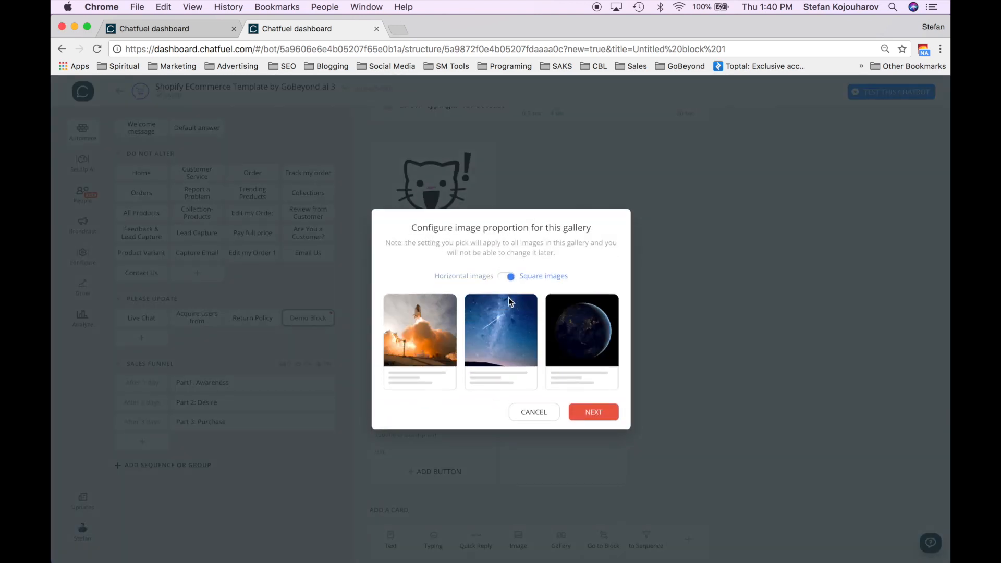
click(588, 412)
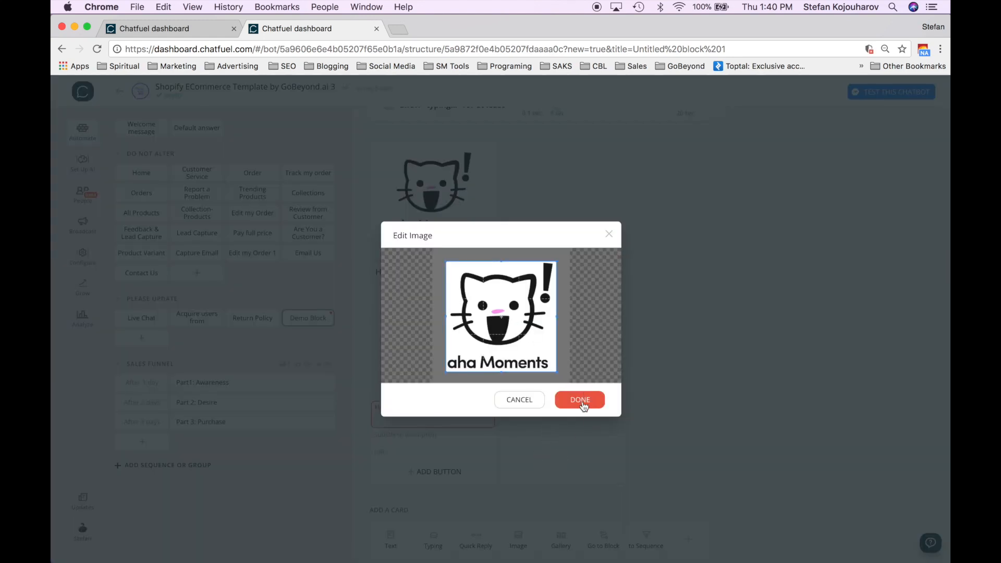
click(581, 404)
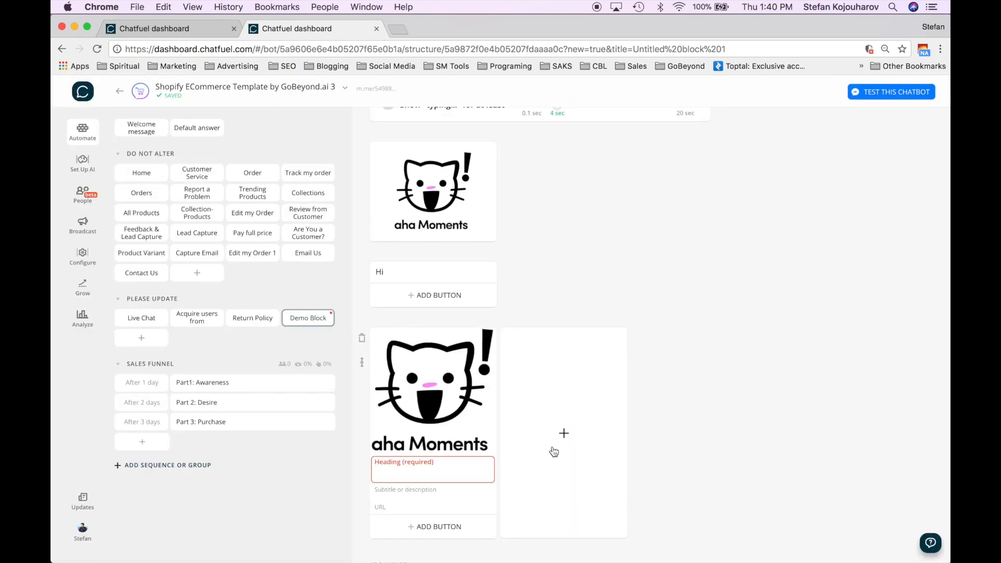
- Give the gallery item the heading 'Cats' and begin adding a button
click(425, 464)
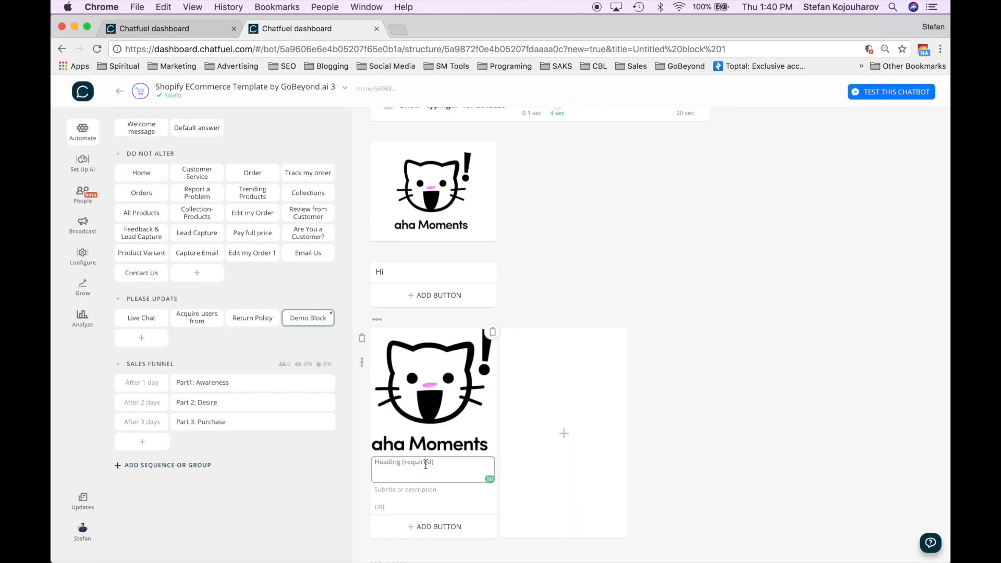
text(Cats)
click(420, 493)
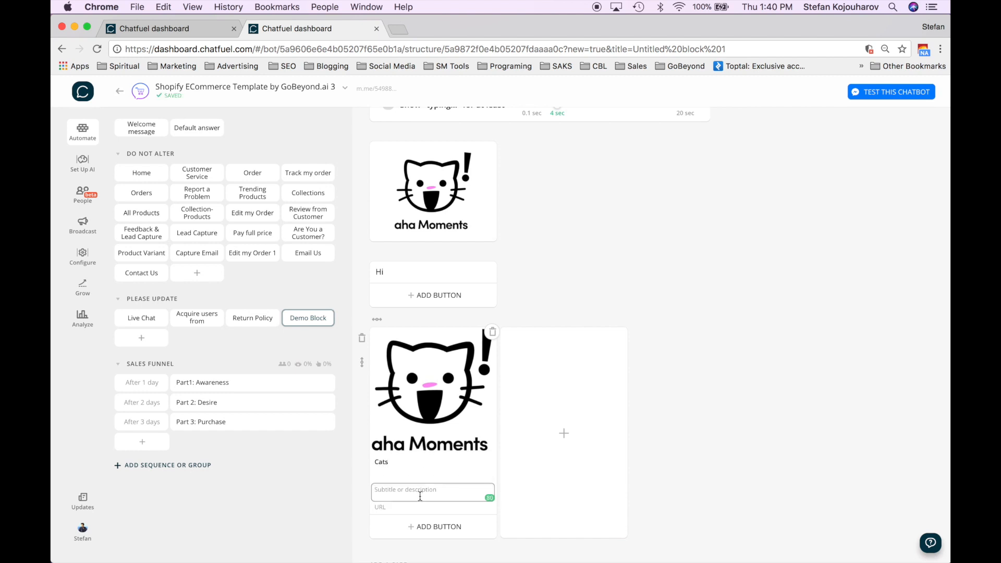
click(414, 507)
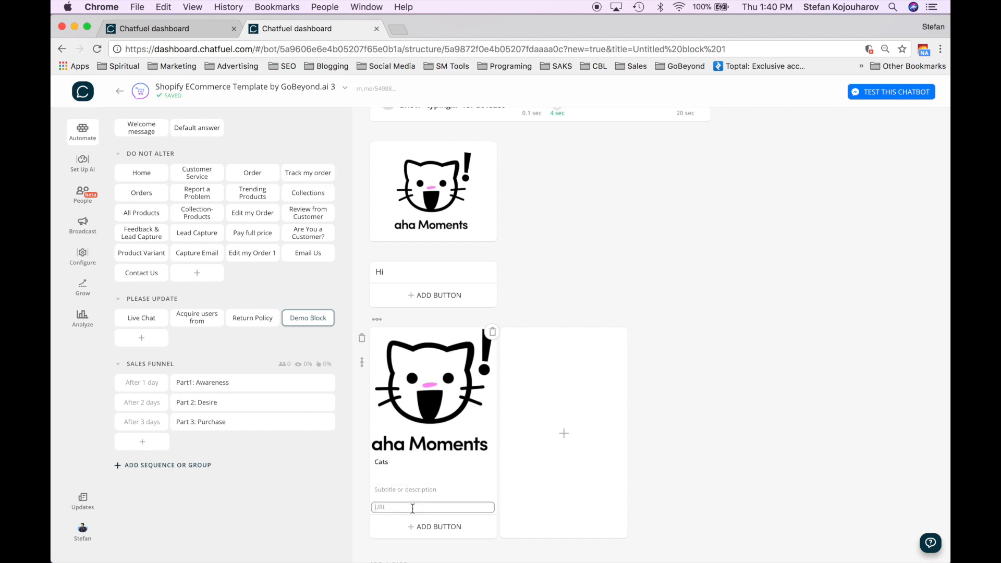
scroll(448, 485, down, 3)
click(440, 448)
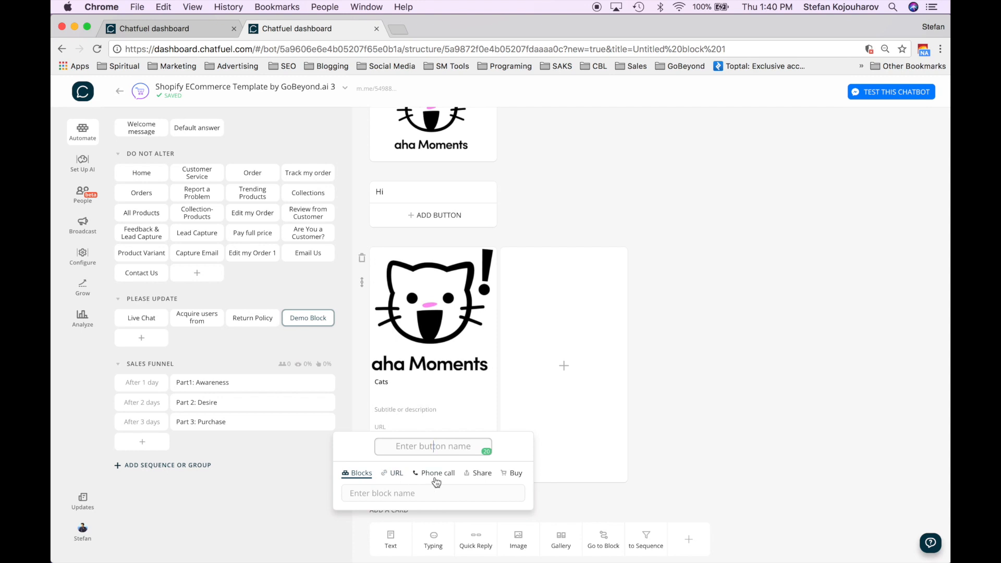
- Add a Share button and a Demo2 button linked to a newly created Demo2 block
click(488, 476)
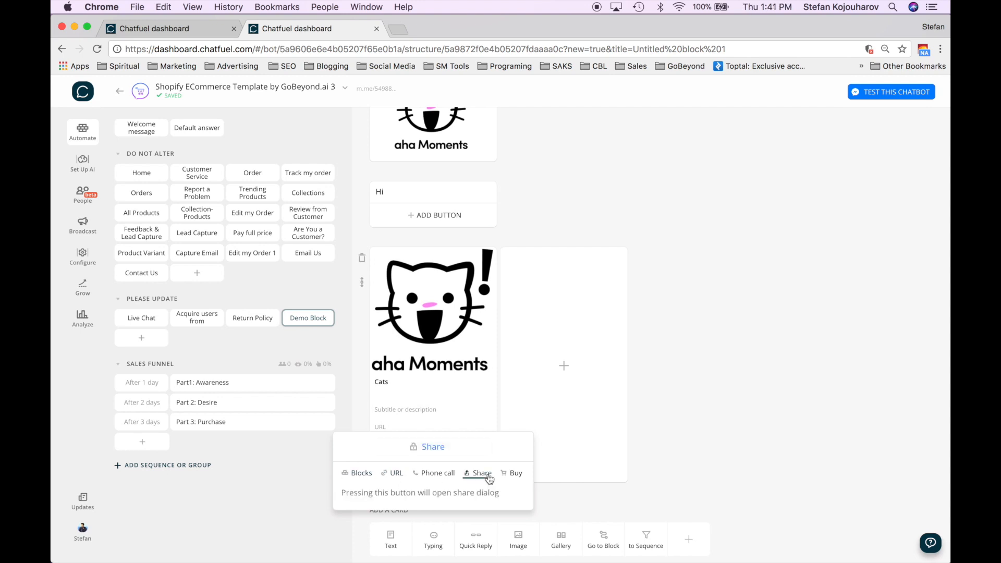
click(542, 494)
click(435, 472)
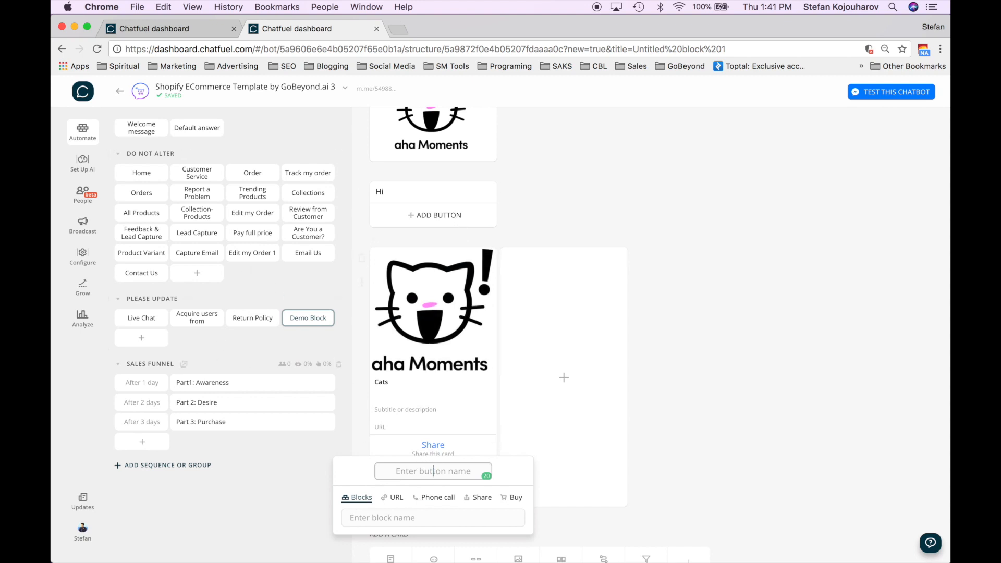
click(424, 518)
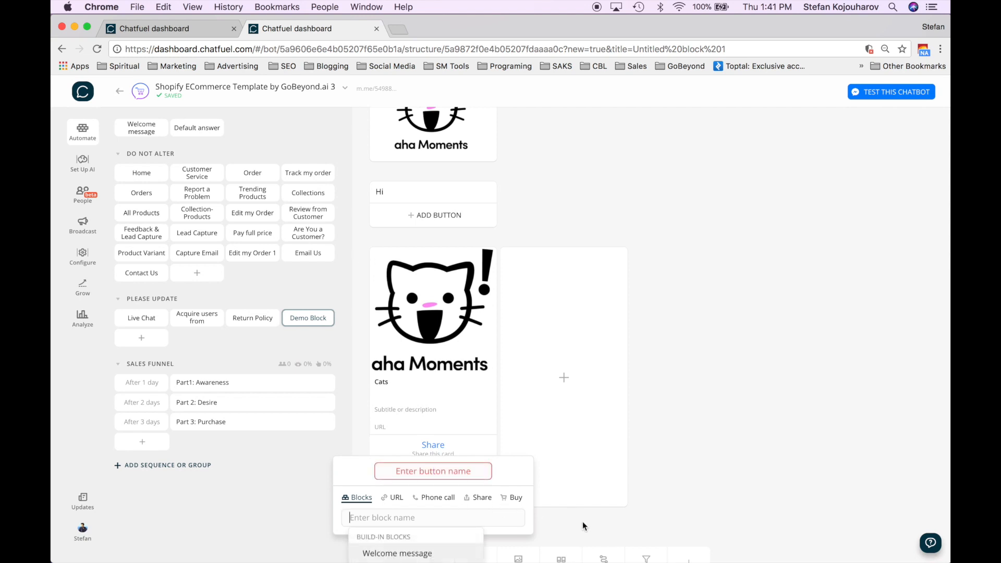
text(Dem)
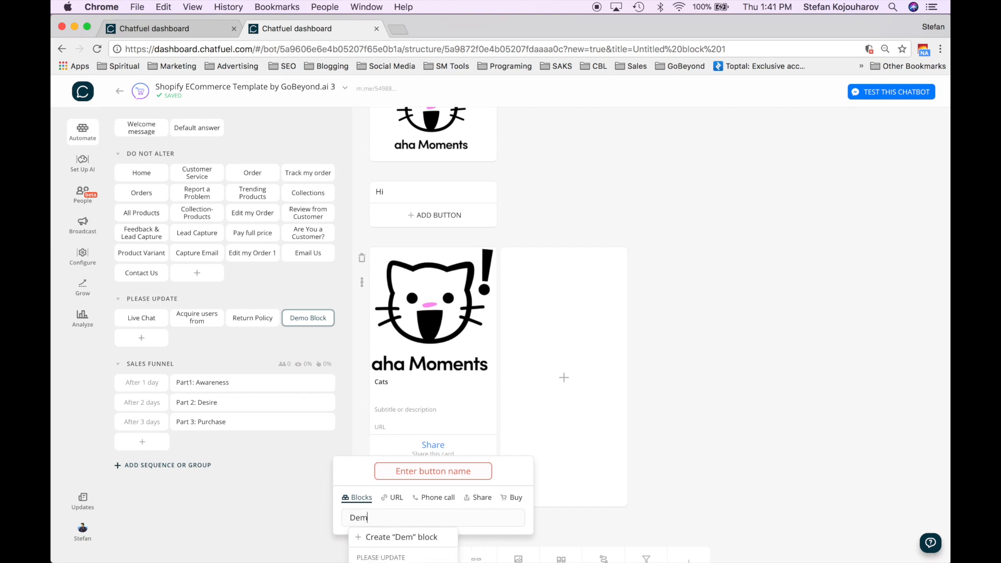
text(o2)
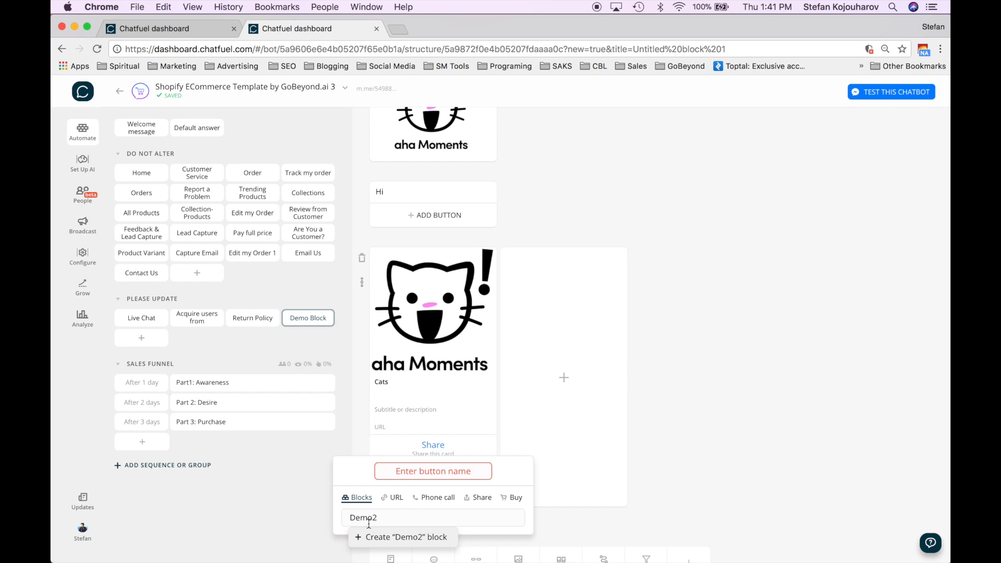
click(381, 540)
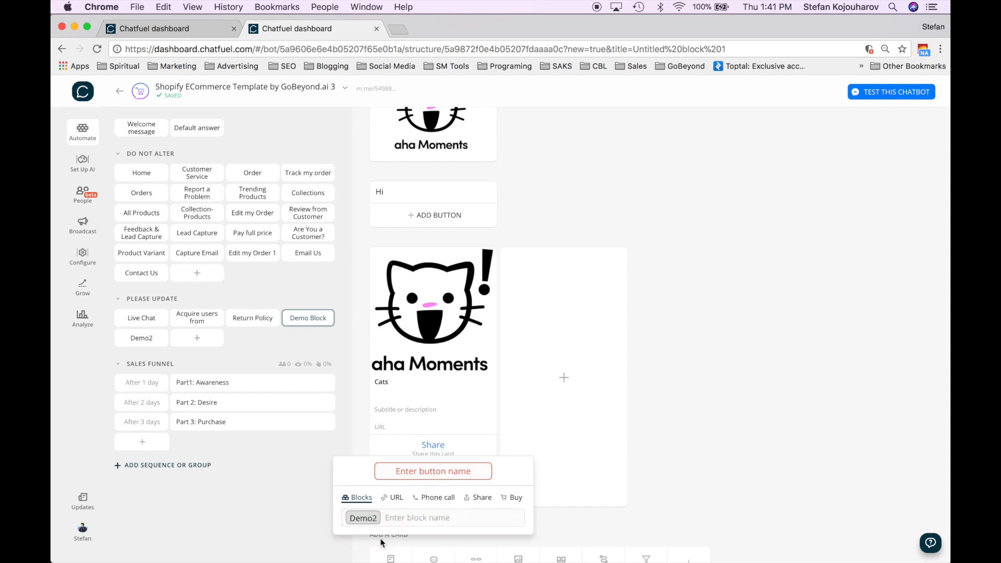
click(433, 469)
text(Demo)
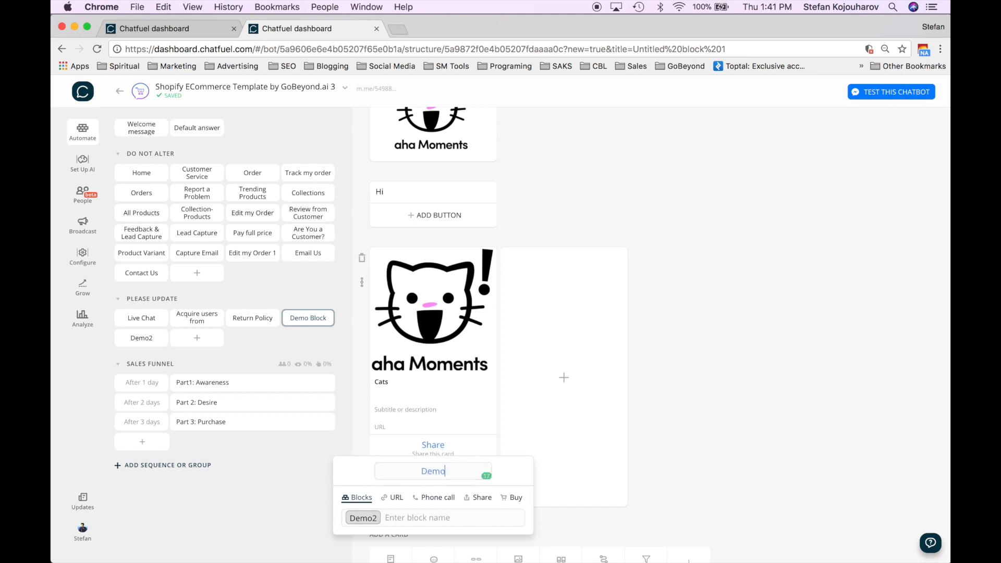
text(2)
click(592, 522)
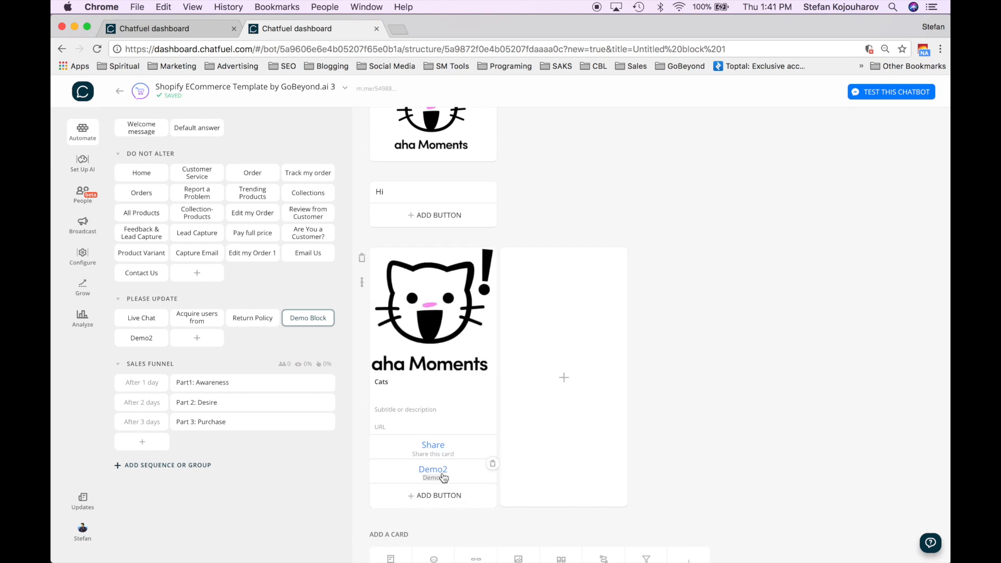
- In the Demo2 block, add a Go to Block card with a condition
click(142, 338)
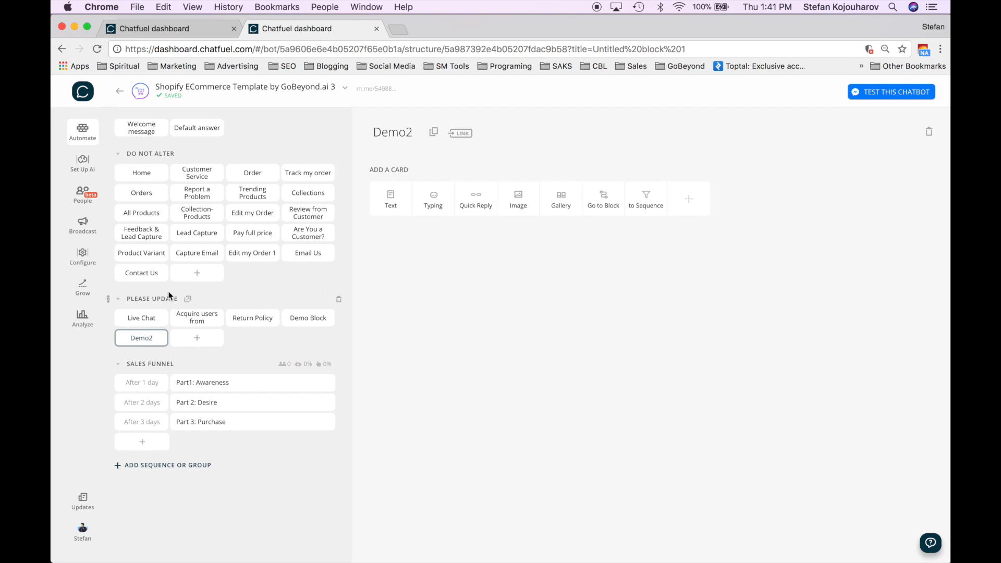
click(603, 208)
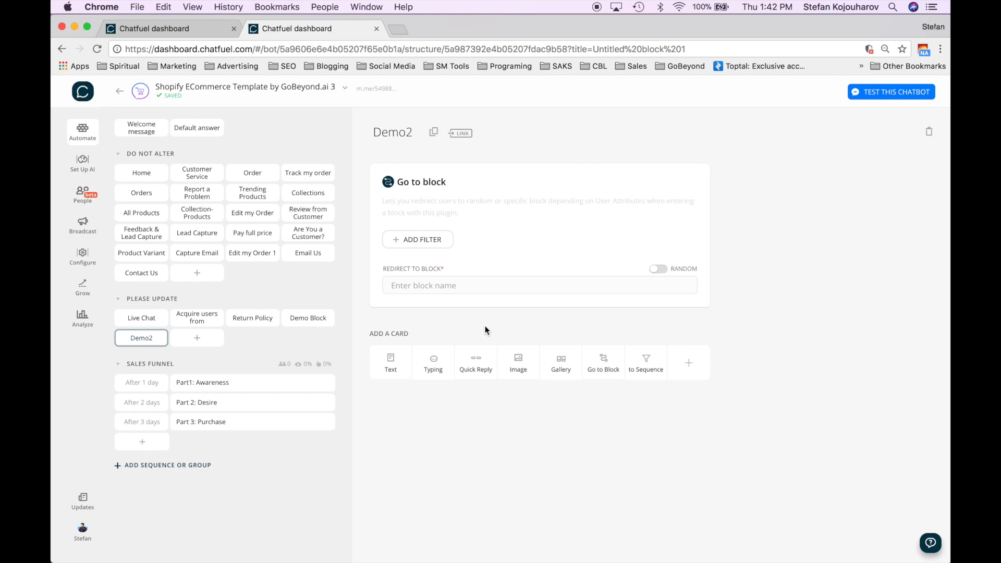
click(429, 242)
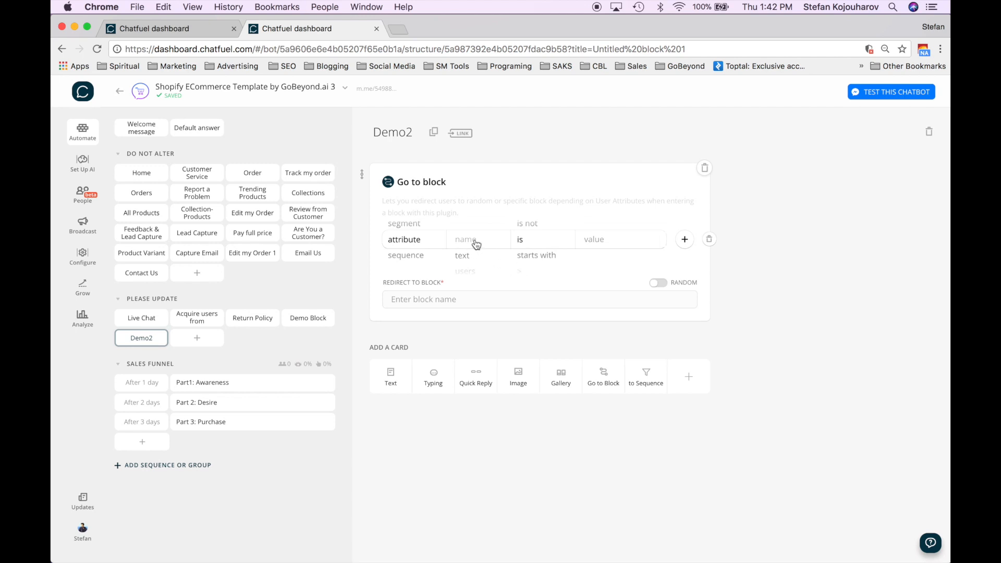
- Set the redirect condition to gender is male
click(472, 262)
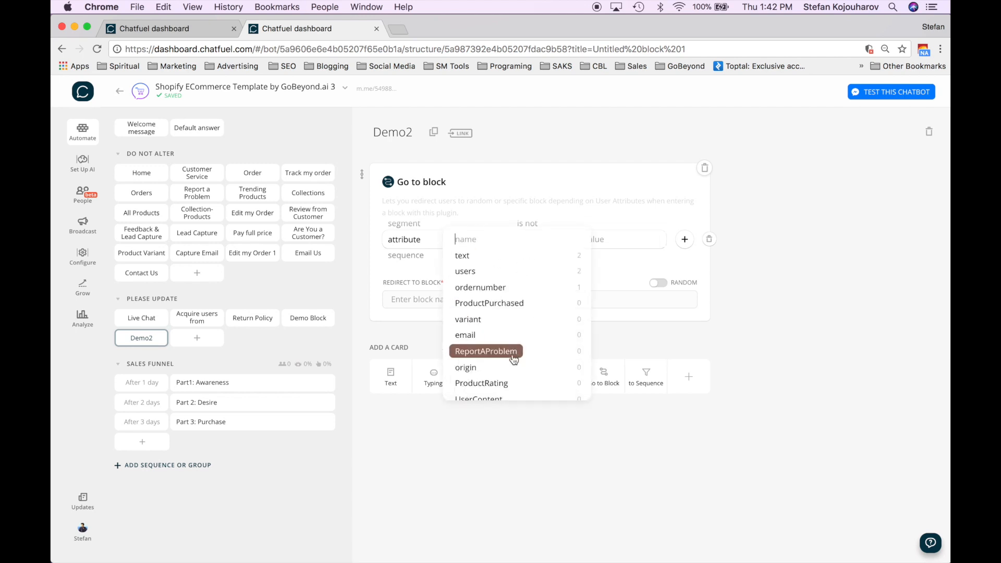
scroll(511, 357, down, 3)
scroll(514, 360, down, 5)
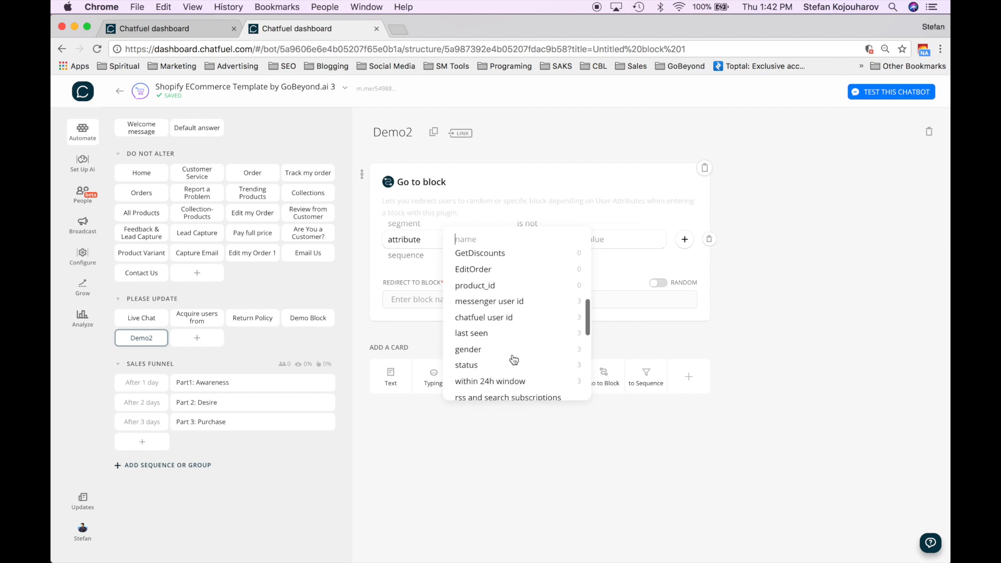
scroll(513, 359, down, 5)
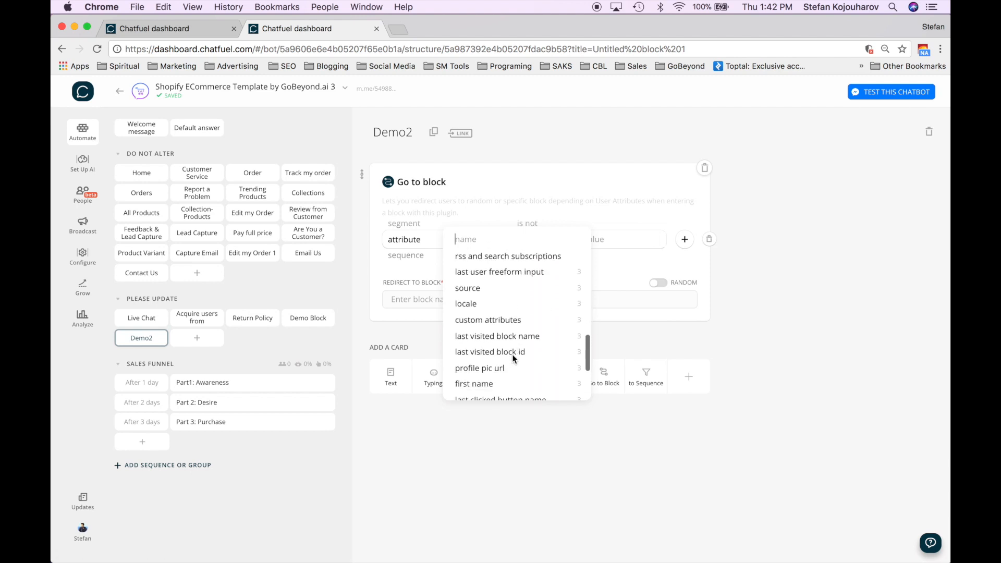
scroll(514, 359, down, 3)
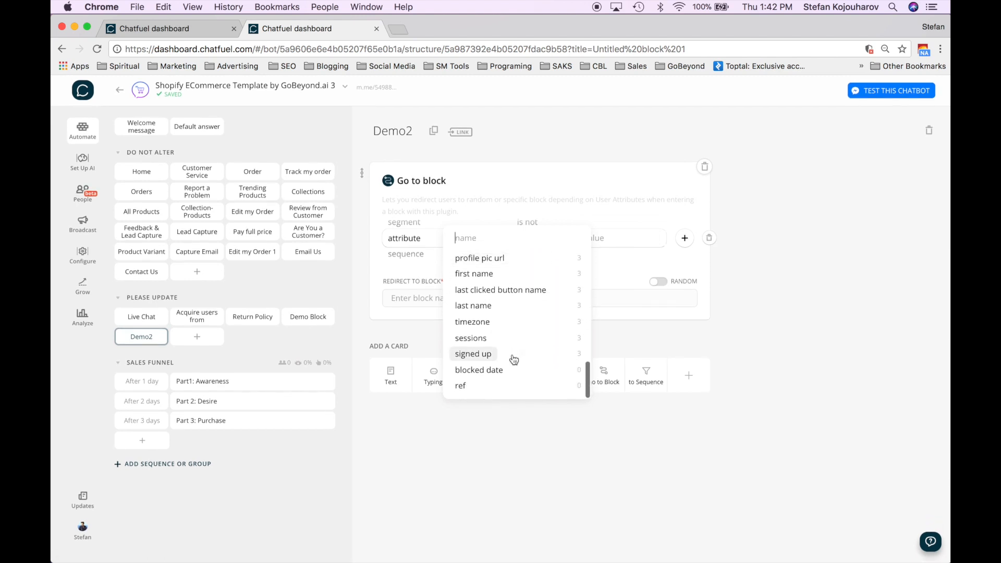
scroll(514, 360, up, 5)
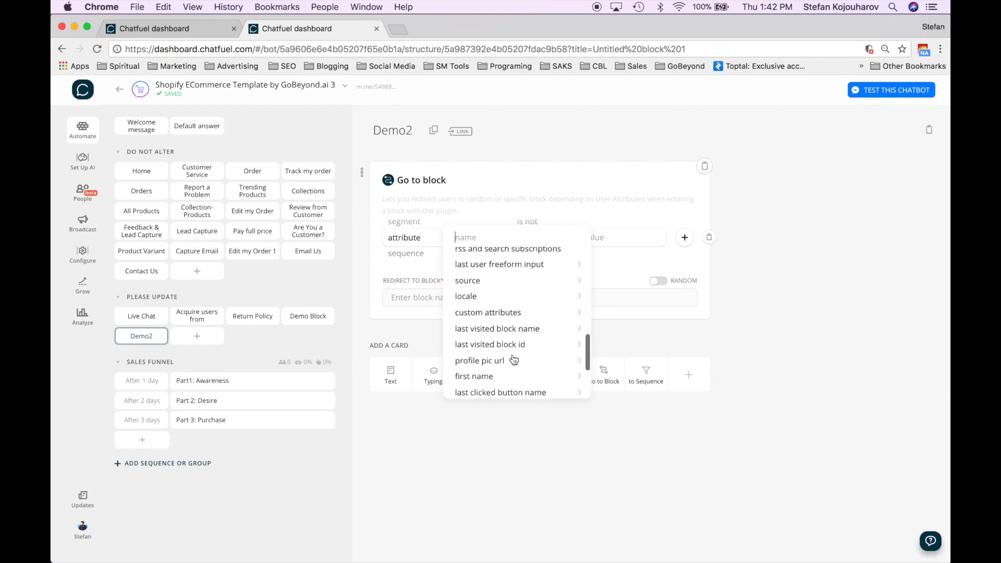
scroll(513, 359, up, 5)
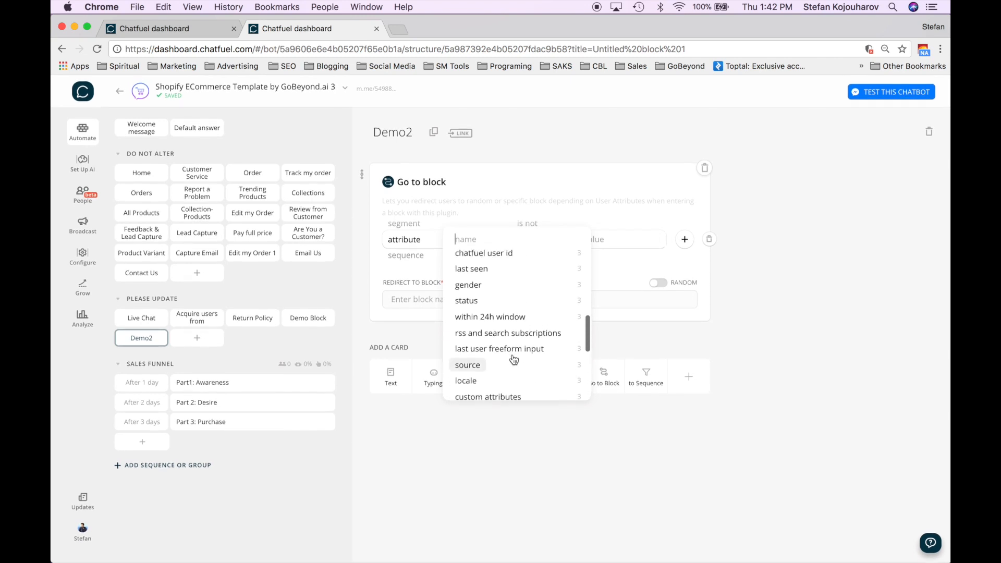
click(500, 329)
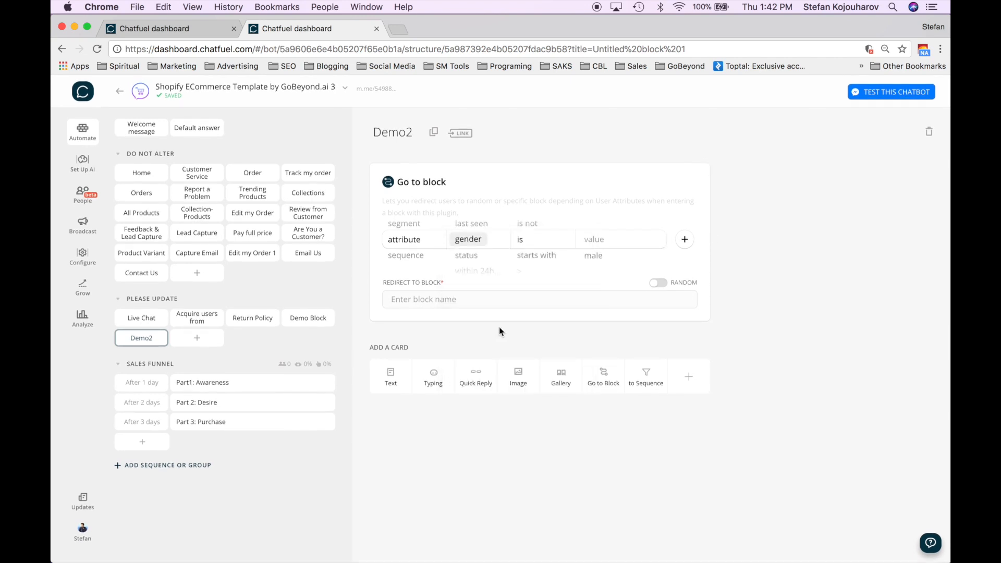
click(617, 238)
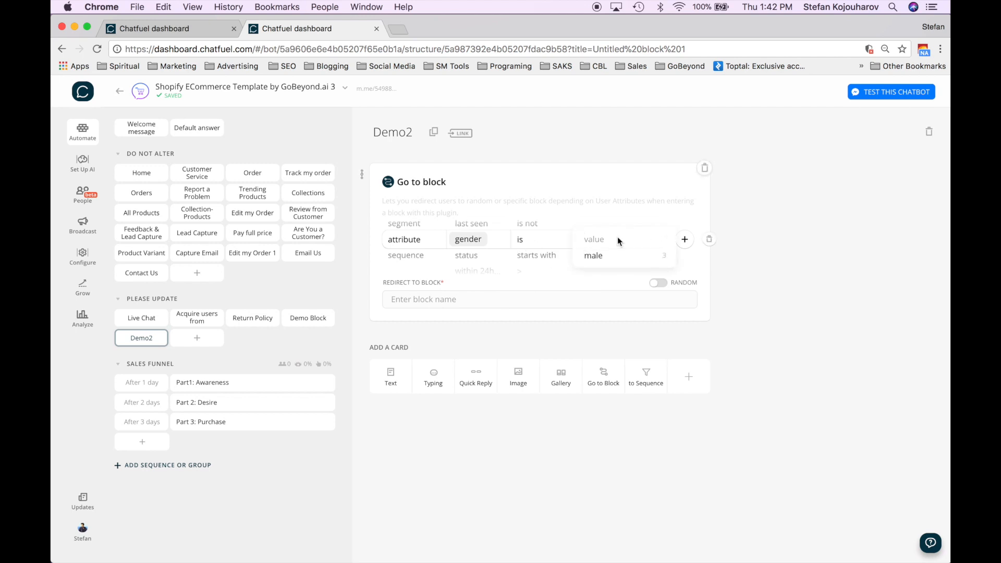
click(615, 257)
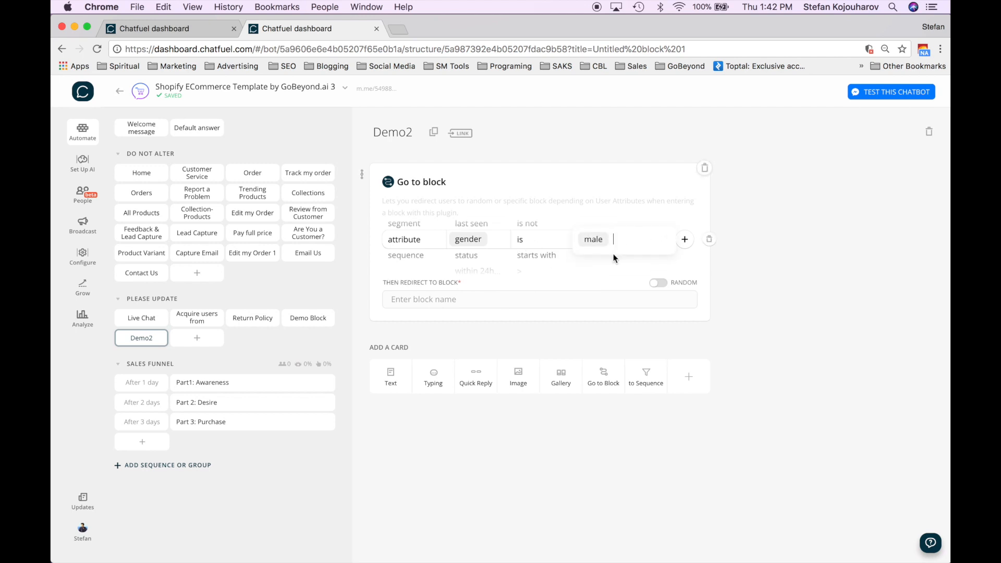
- Create a new Male block as the redirect target, open it, then go back to Demo2
click(489, 301)
text(Male)
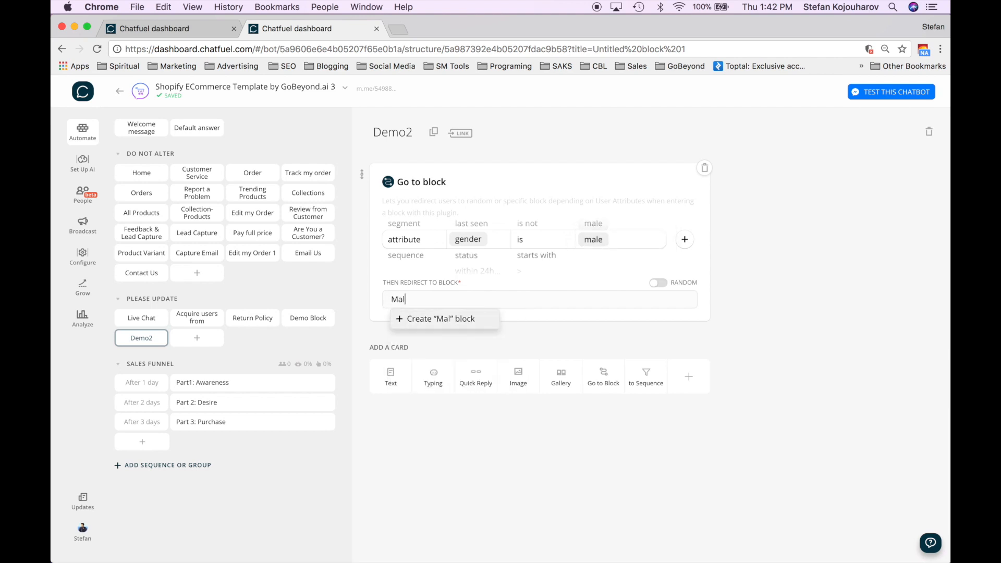
click(451, 323)
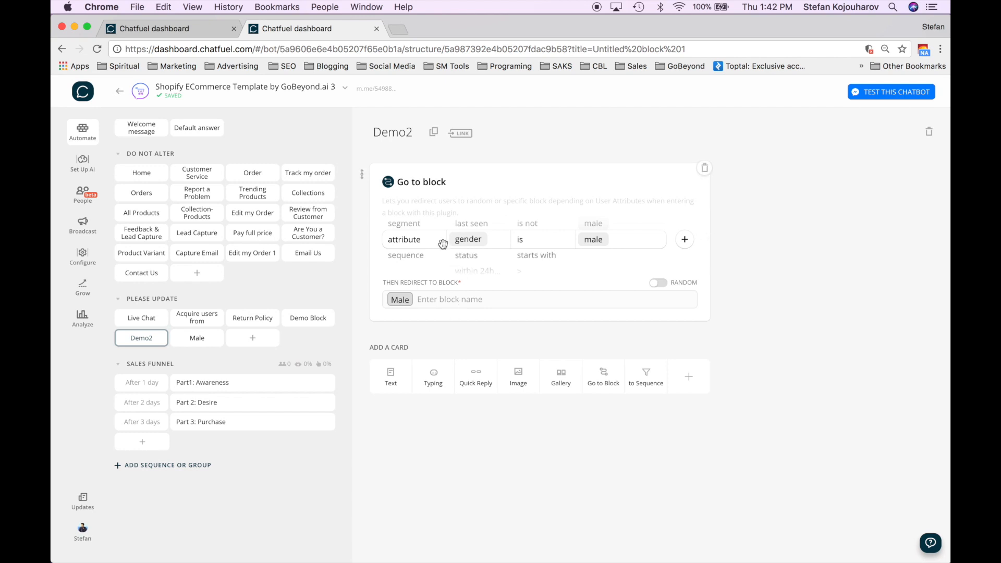
click(201, 338)
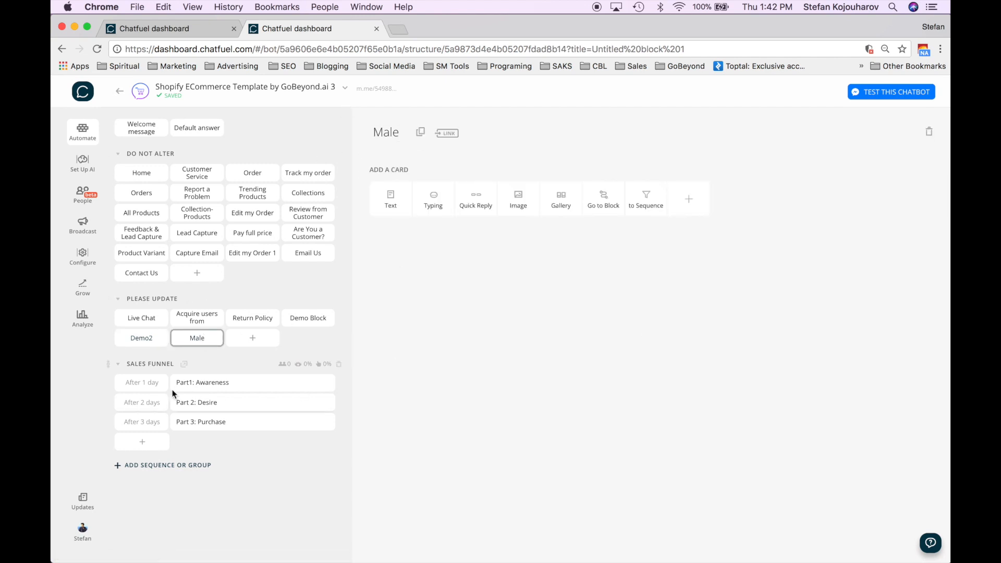
click(146, 338)
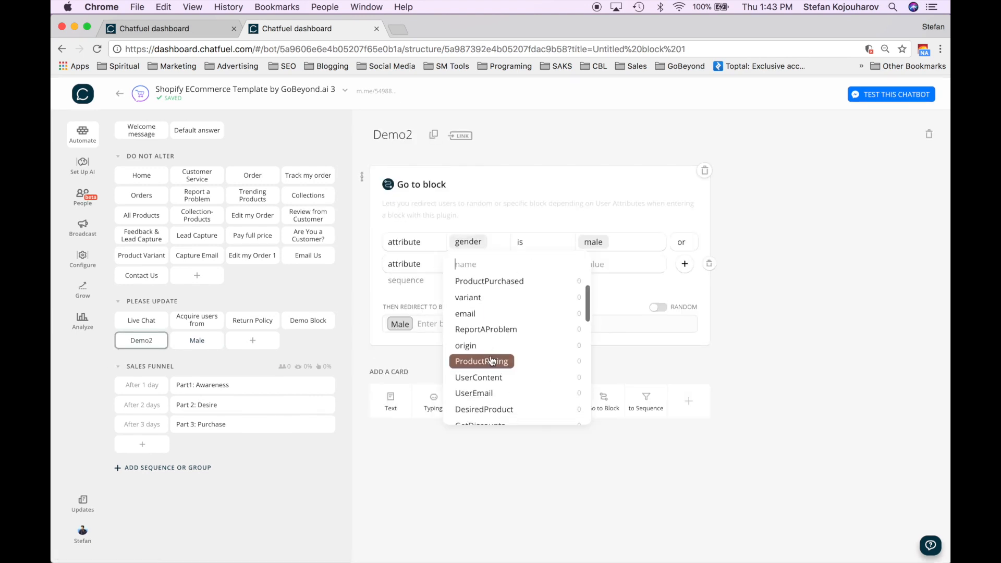
- Add a second condition DesiredProduct is tshirts, then add another Go to Block card
scroll(491, 360, down, 5)
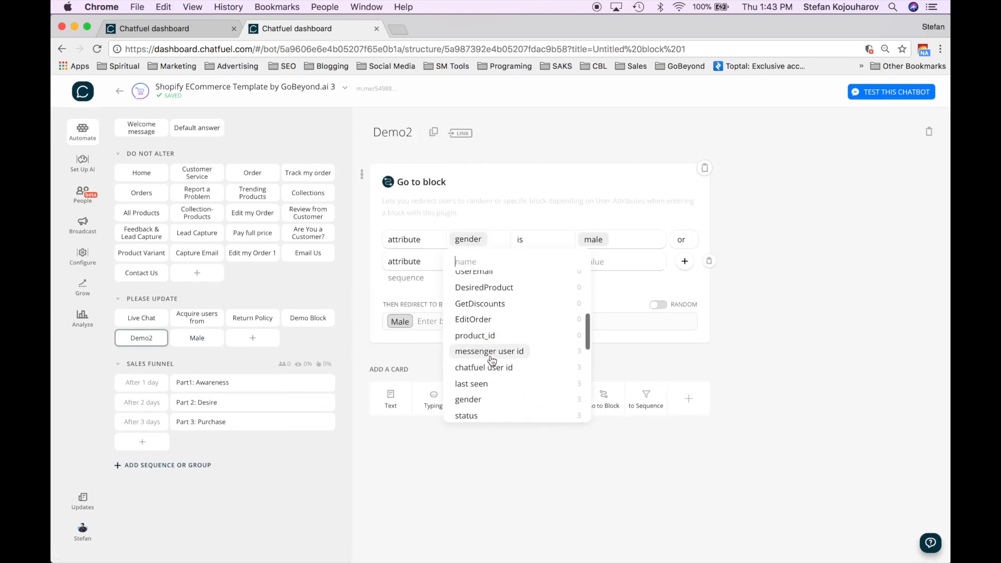
scroll(492, 359, down, 2)
scroll(492, 359, down, 3)
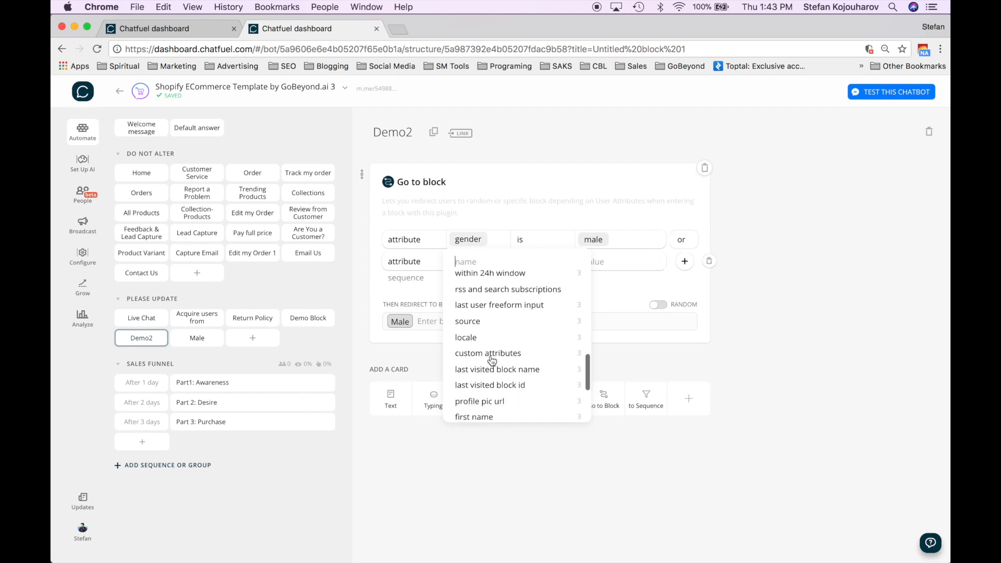
scroll(492, 360, down, 6)
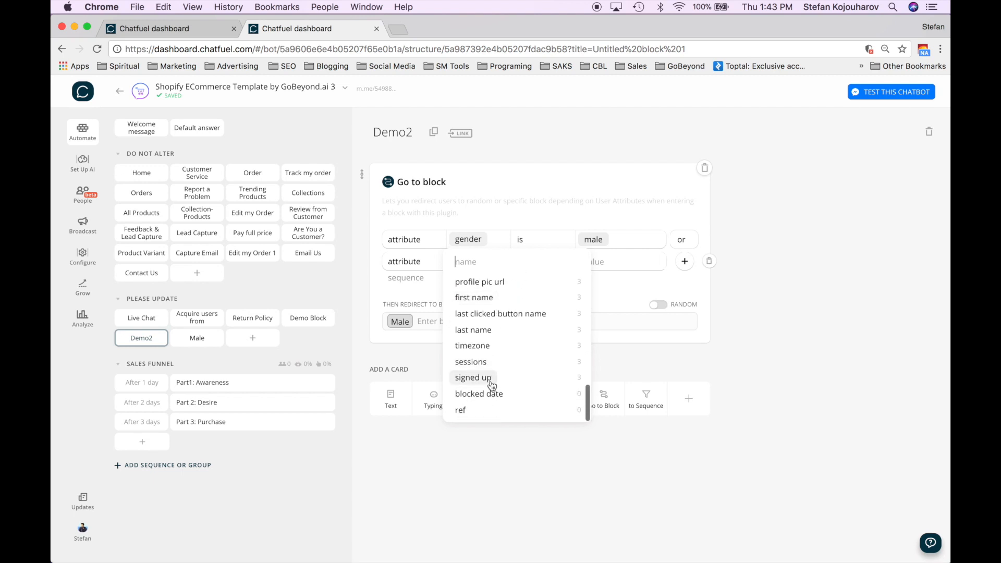
scroll(491, 388, up, 1)
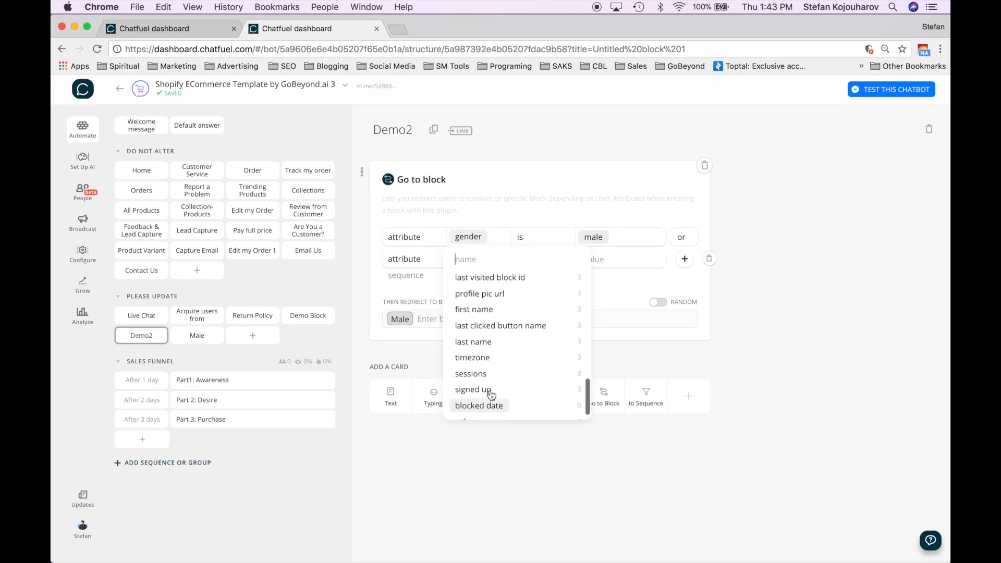
scroll(501, 360, up, 5)
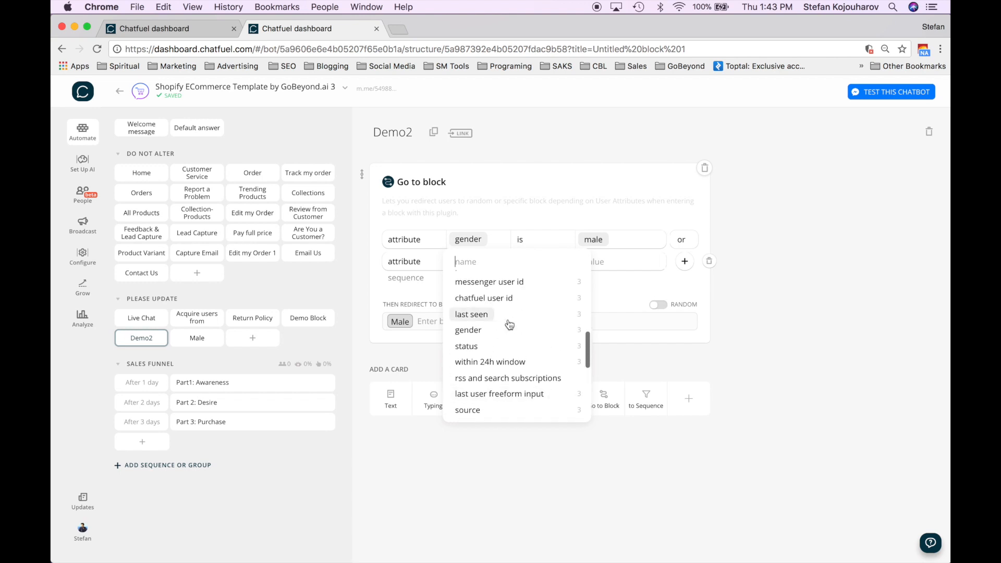
scroll(505, 339, up, 2)
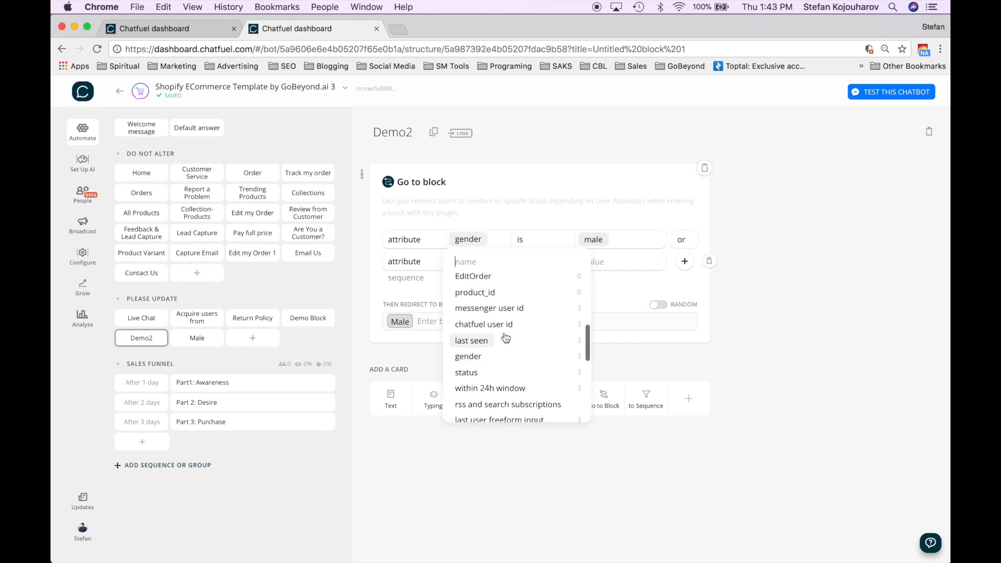
scroll(508, 329, up, 2)
scroll(508, 328, up, 2)
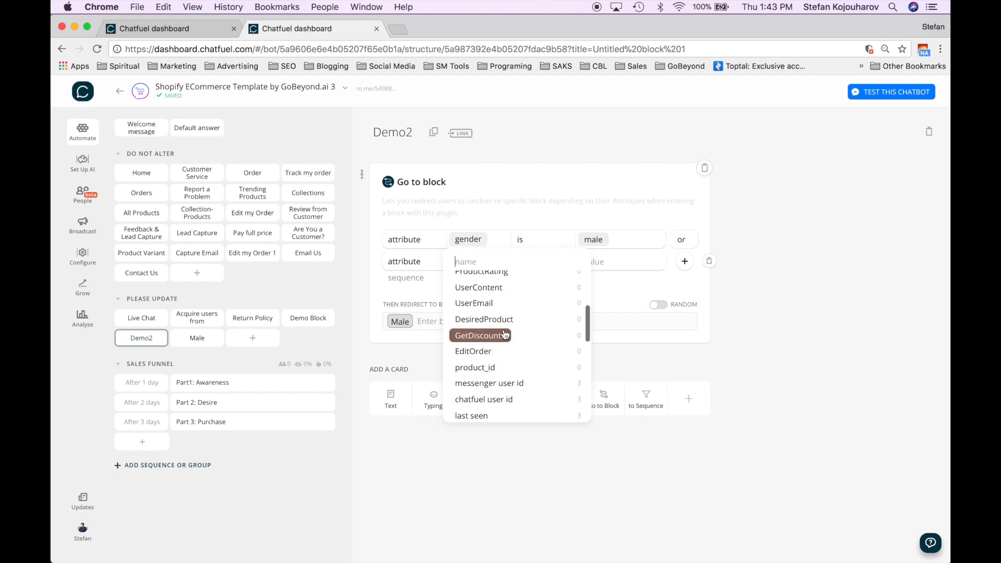
click(505, 320)
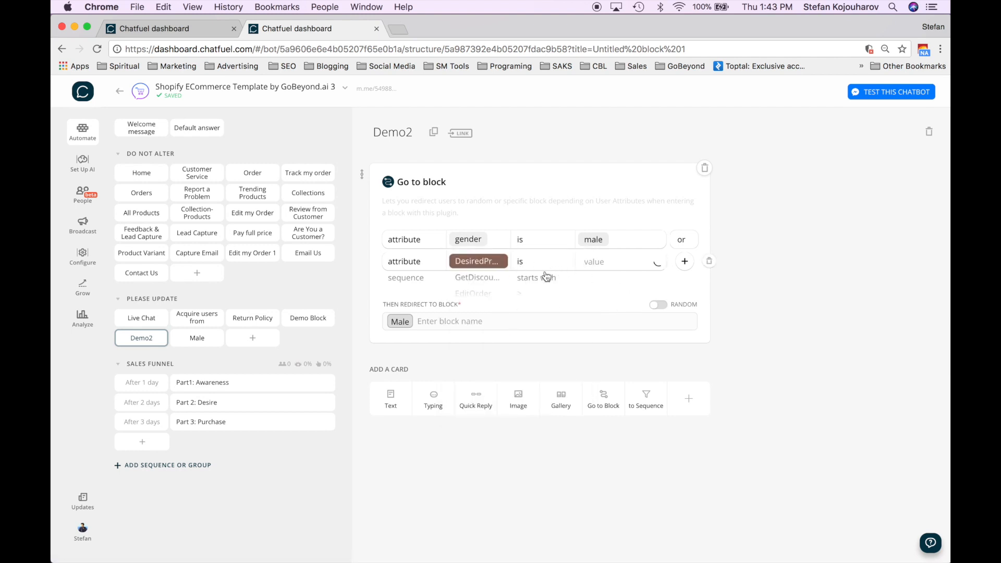
click(604, 262)
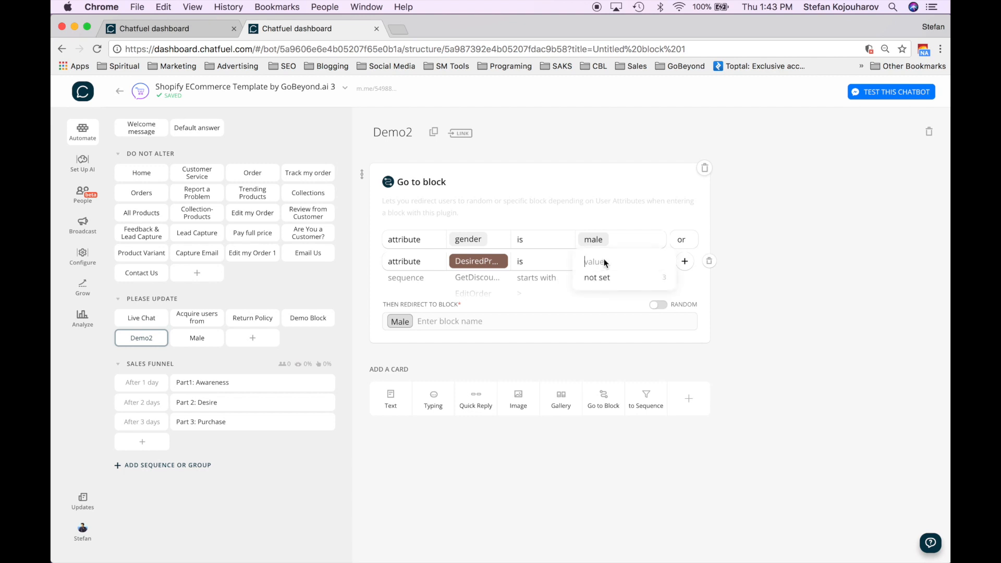
text(tshirts)
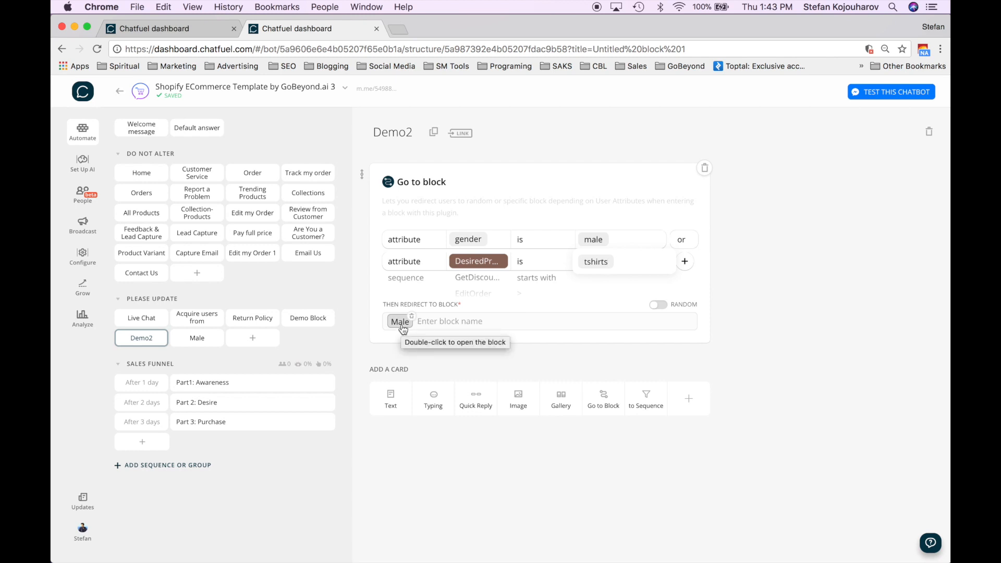
click(540, 296)
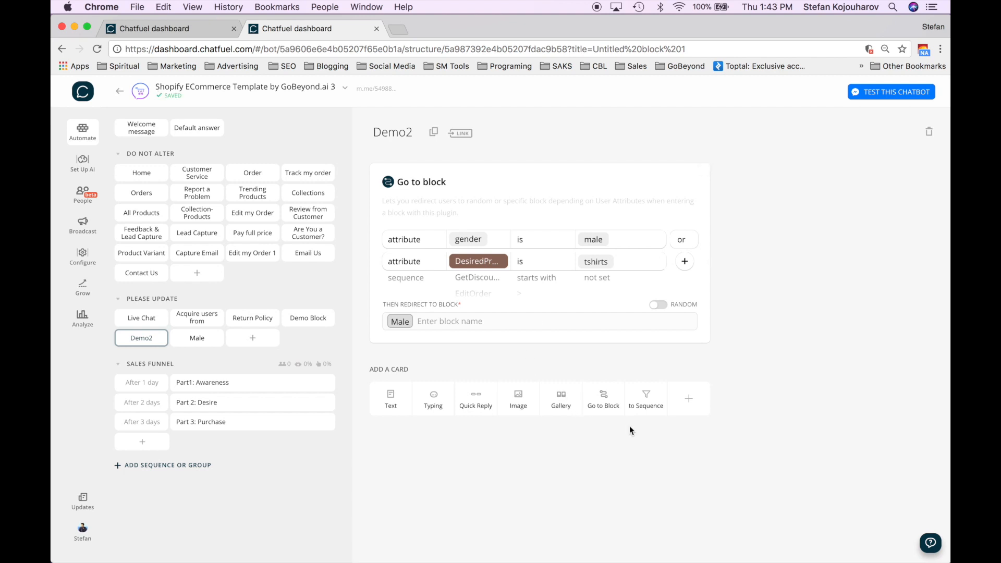
click(600, 404)
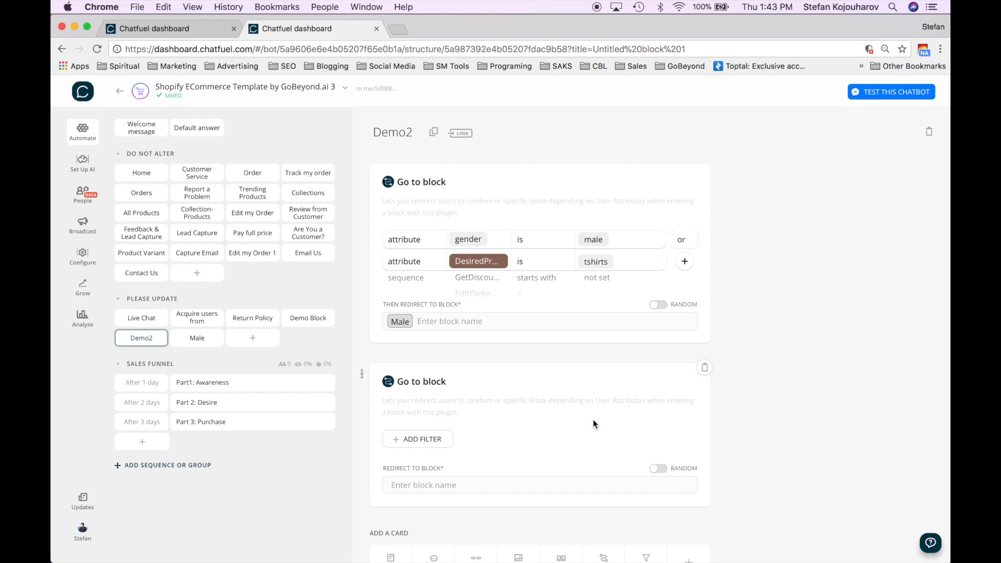
- Give the second redirect card the condition gender is not male
click(422, 439)
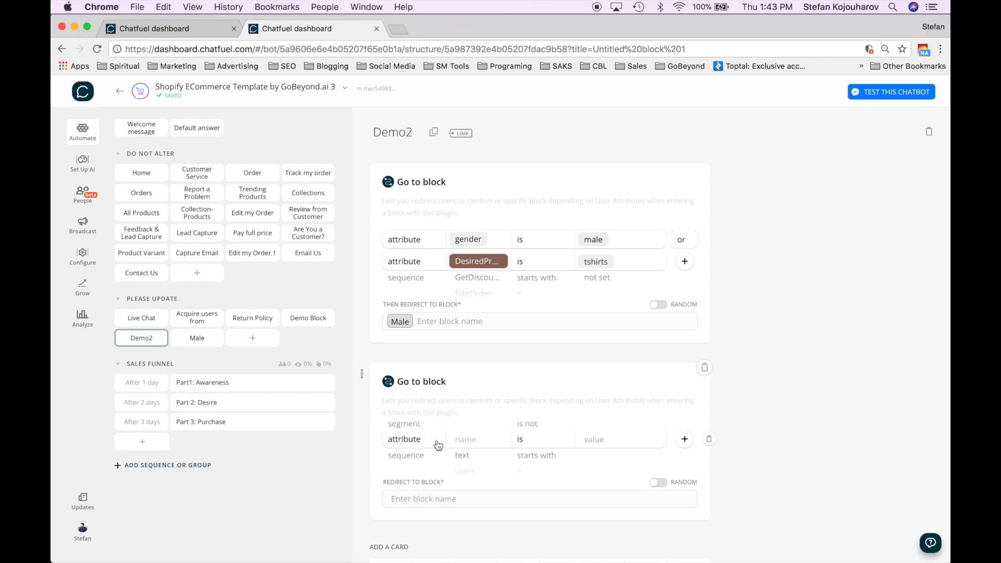
click(477, 440)
scroll(499, 510, down, 8)
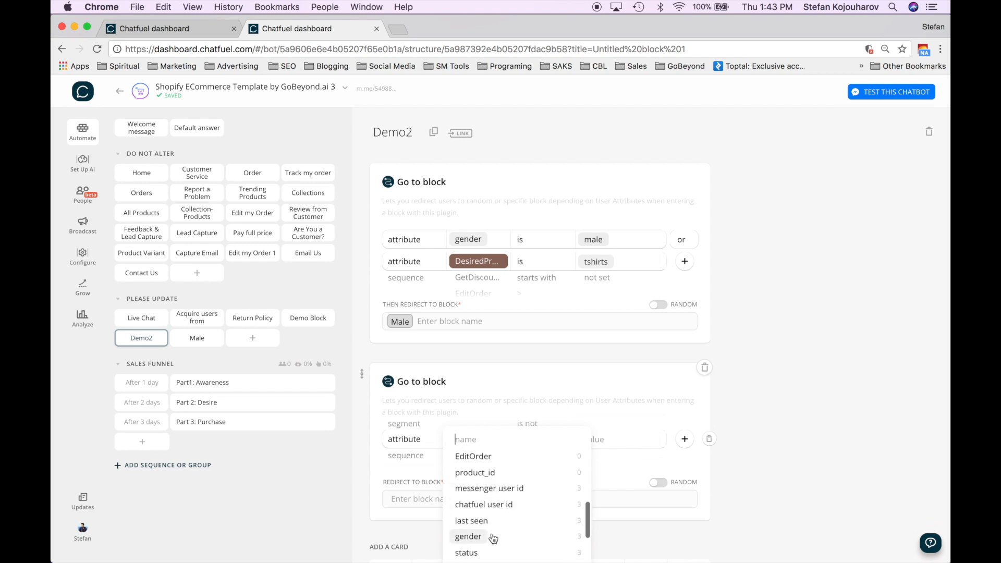
click(468, 537)
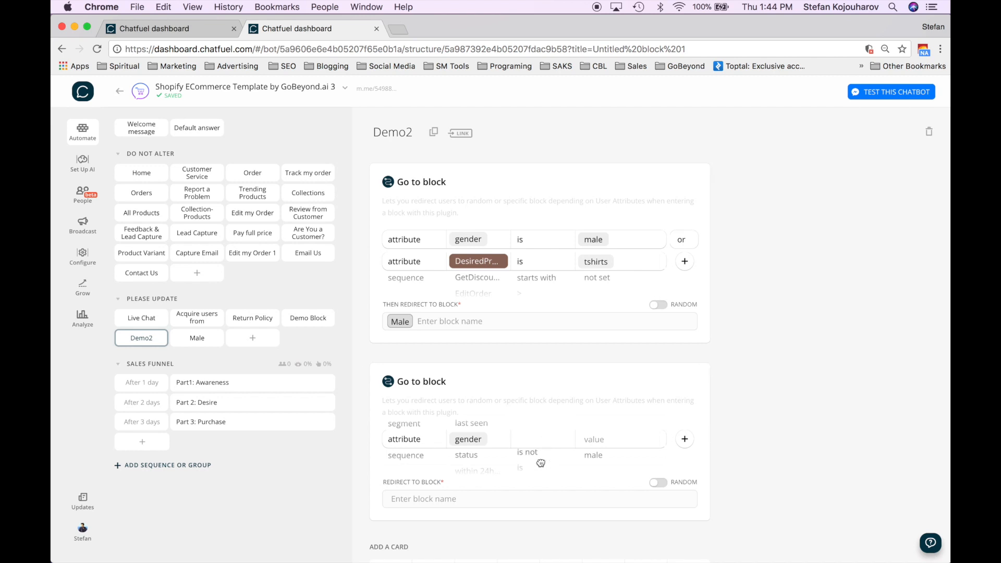
scroll(540, 463, up, 1)
click(603, 443)
click(600, 455)
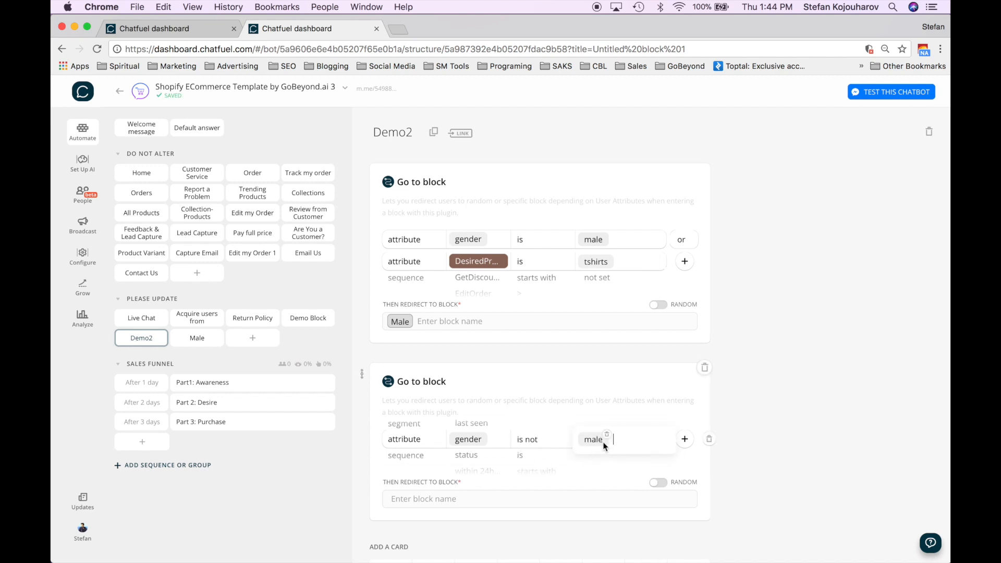
scroll(724, 461, down, 3)
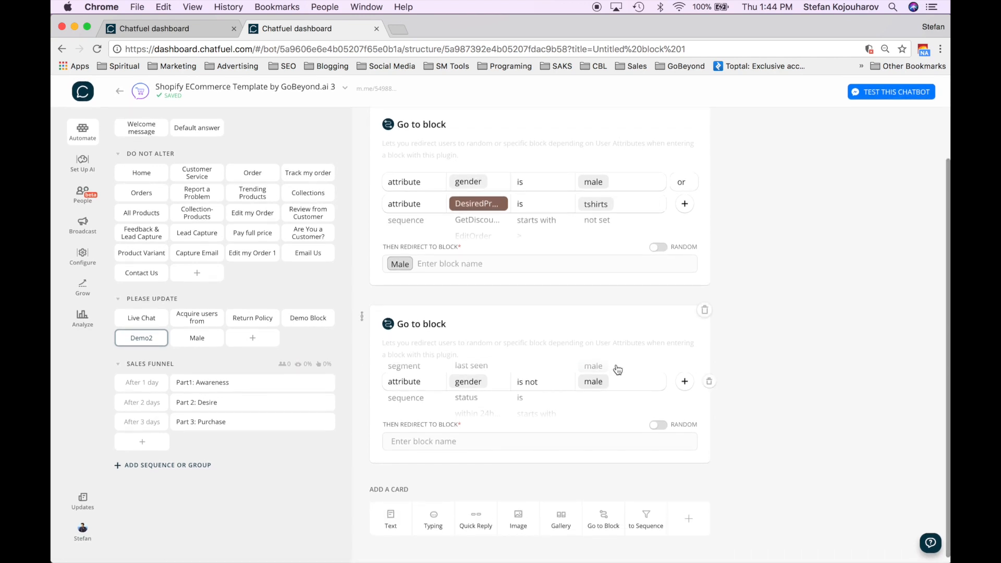
- Create a new block named 'female' as the redirect target
click(494, 447)
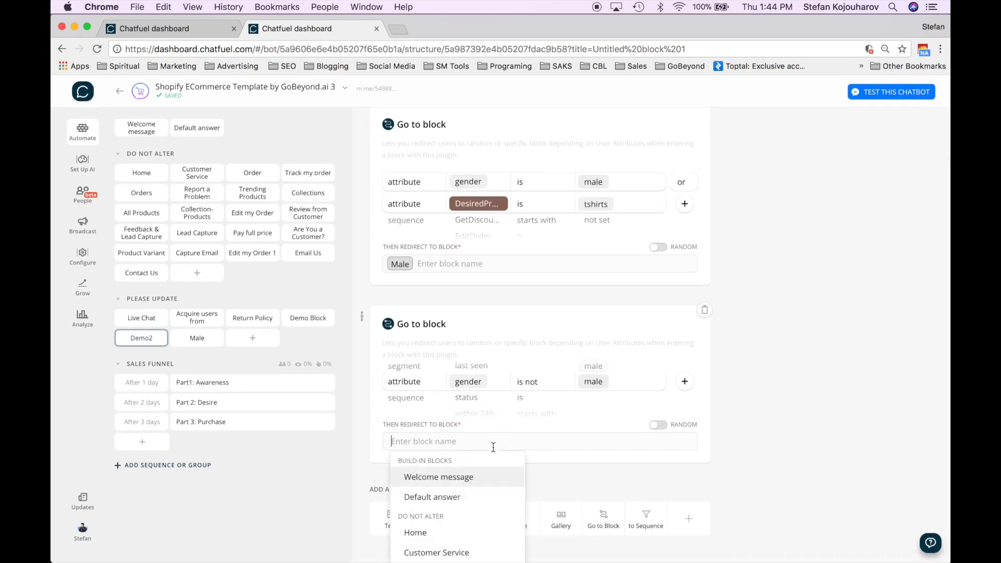
text(fe)
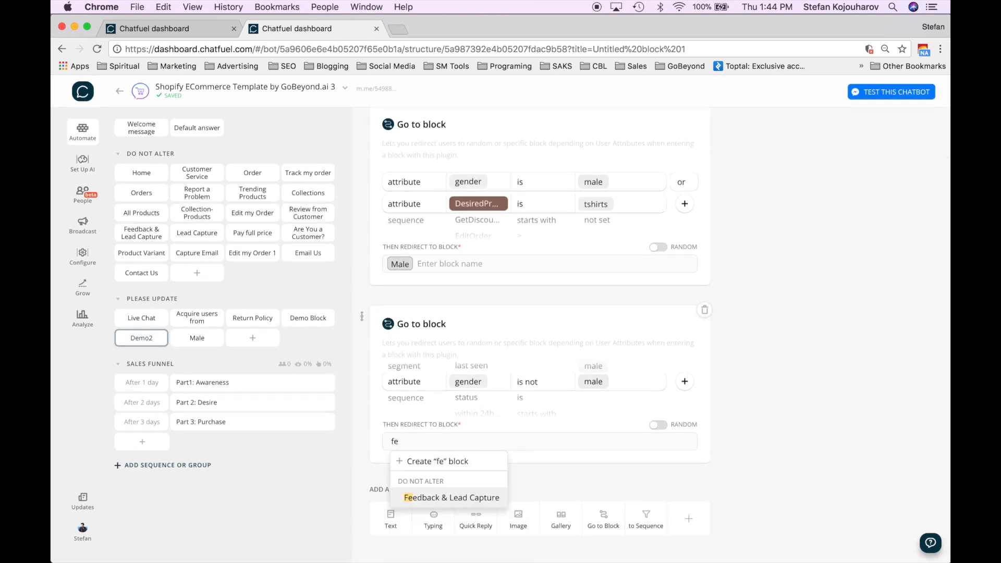
text(a)
key(BackSpace)
text(mal)
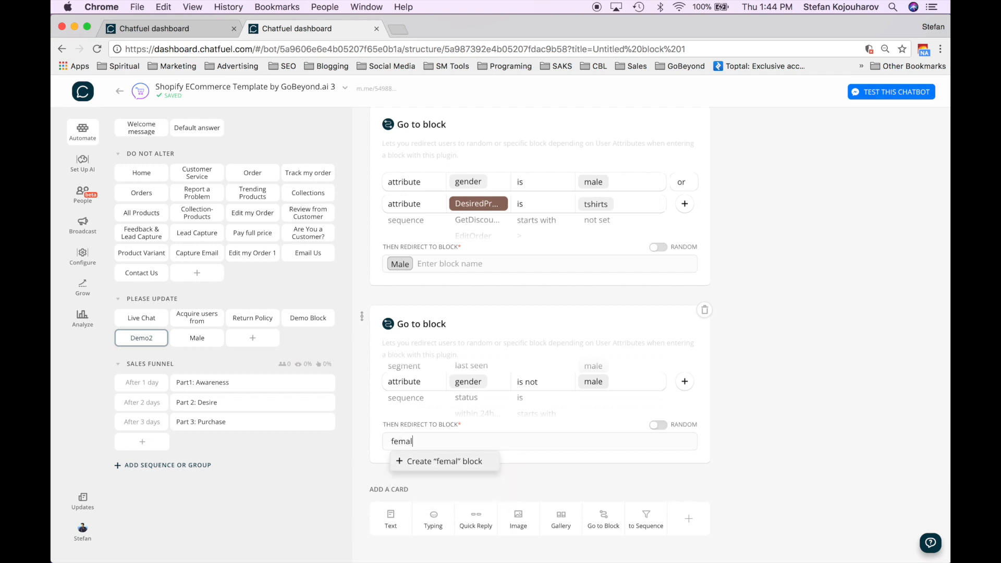
text(e)
click(427, 462)
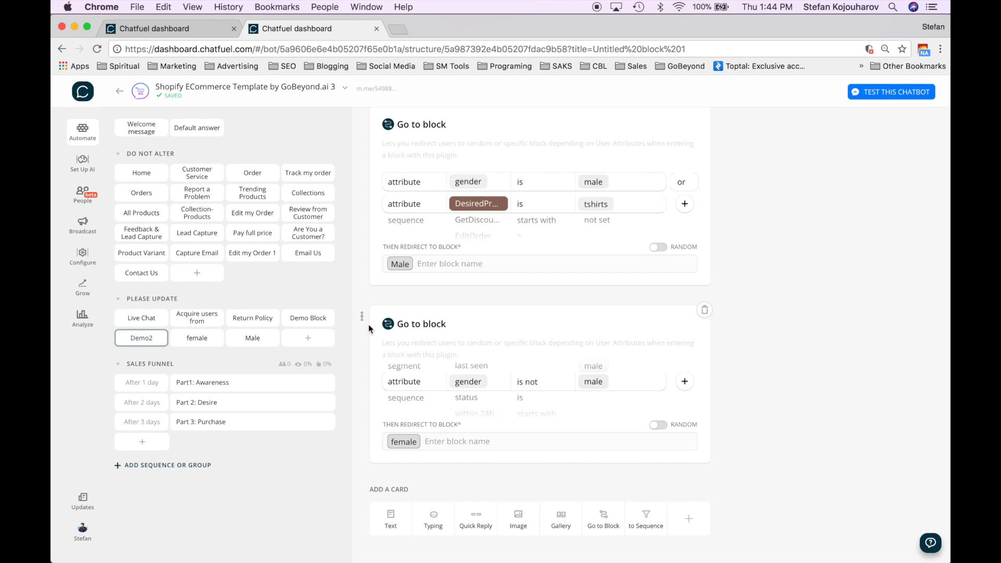
scroll(425, 259, up, 3)
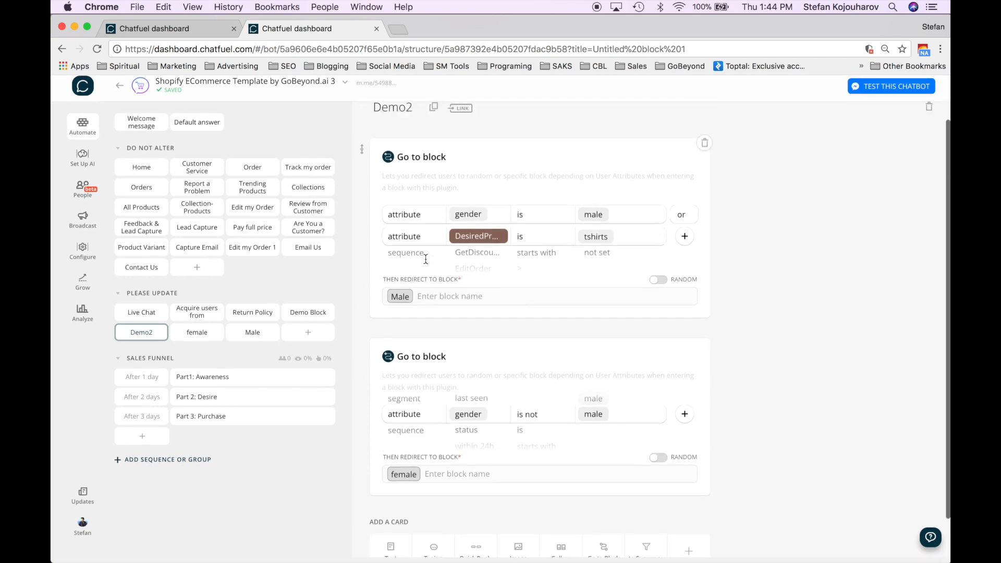
- Review the Demo Block, Male, female and Demo2 blocks, then add a block to PLEASE UPDATE
click(310, 325)
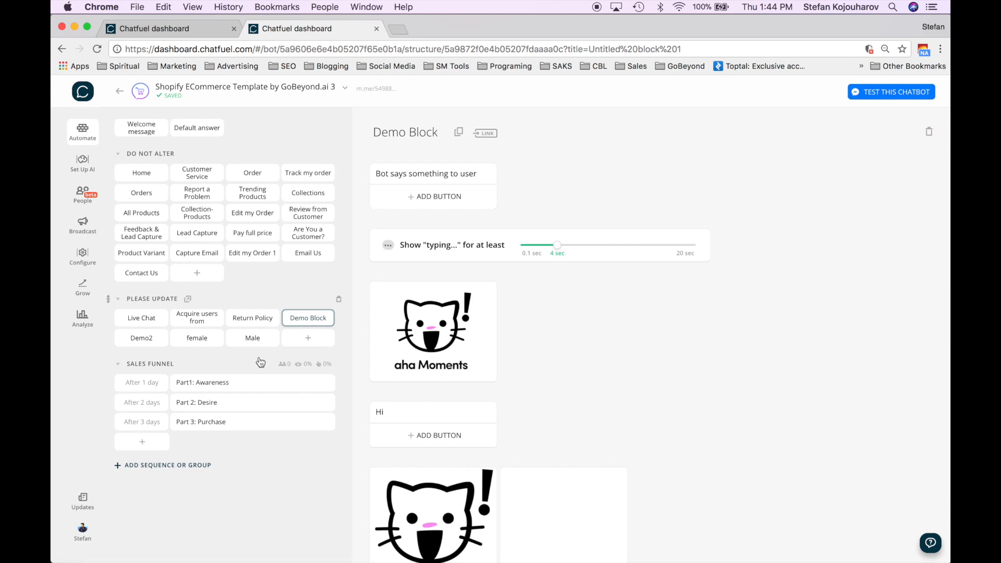
click(253, 338)
click(203, 345)
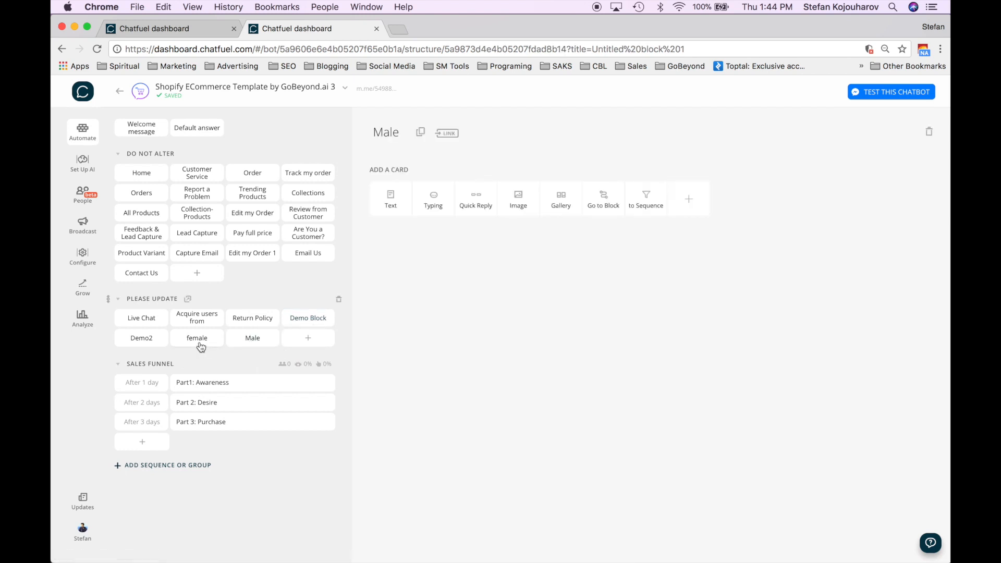
click(254, 344)
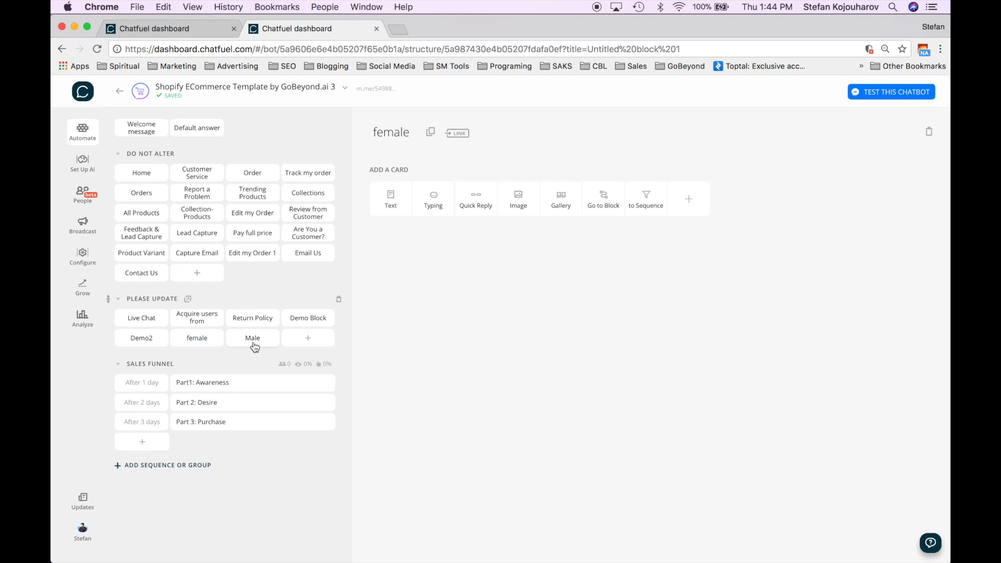
click(149, 346)
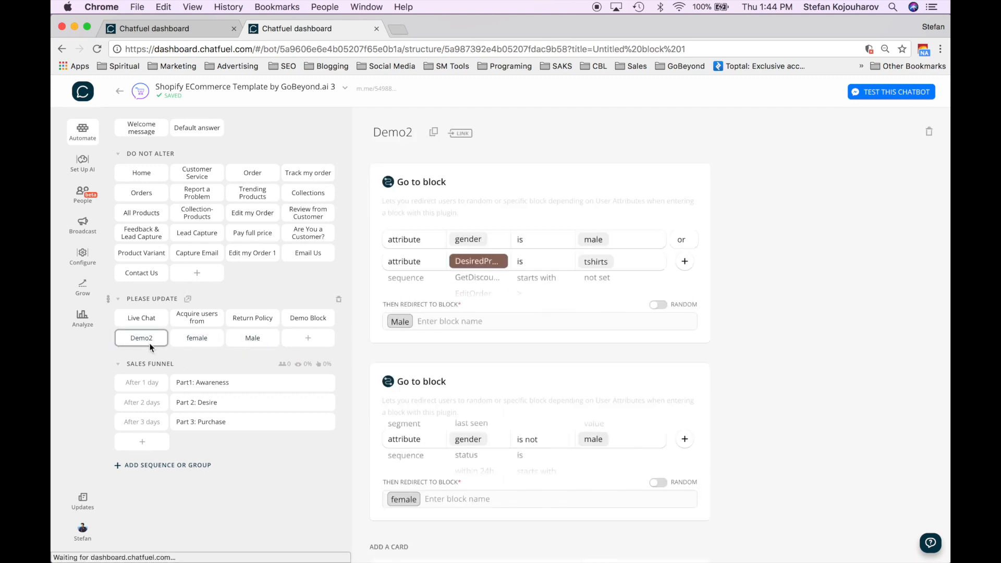
click(316, 323)
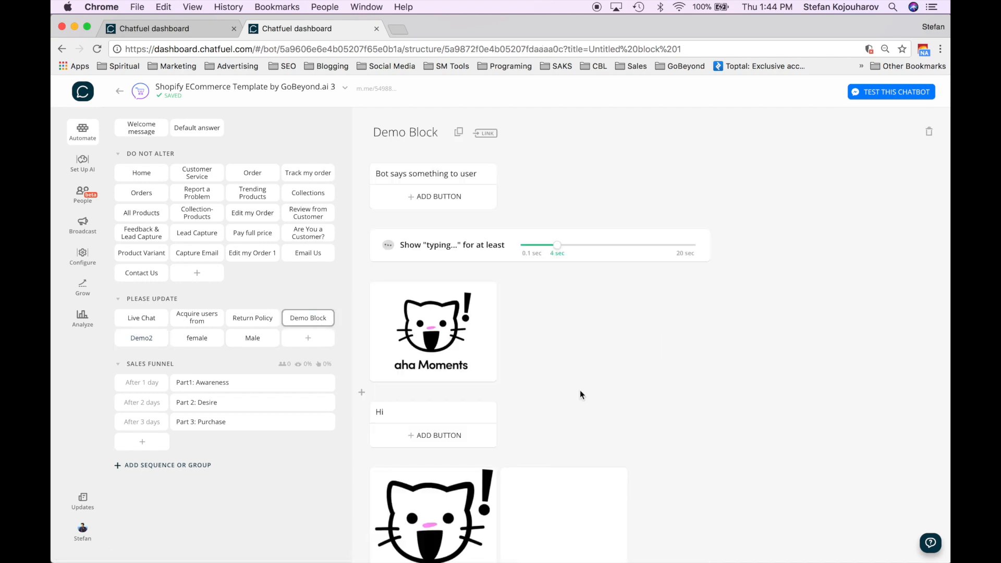
scroll(580, 390, down, 5)
scroll(581, 396, up, 5)
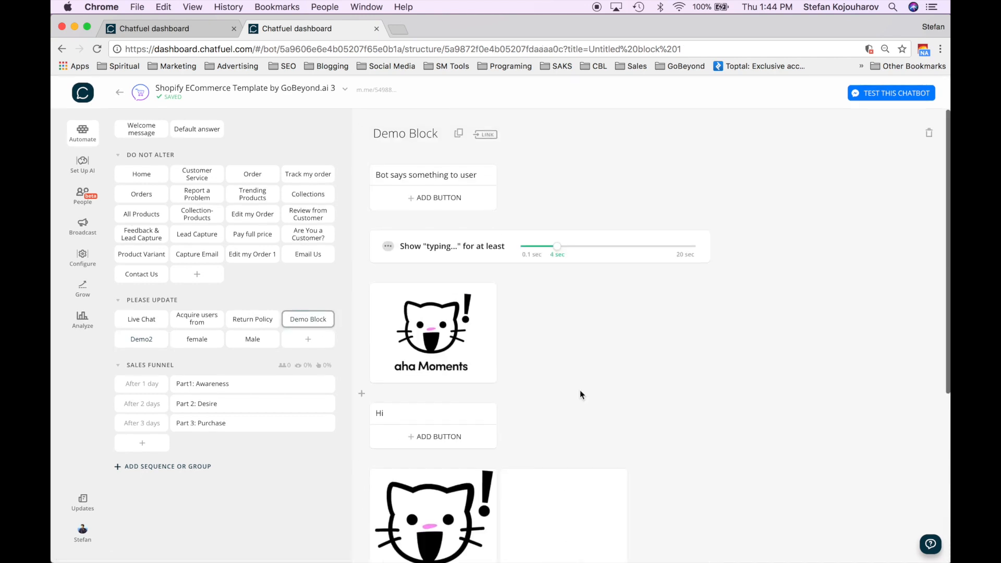
scroll(567, 375, down, 3)
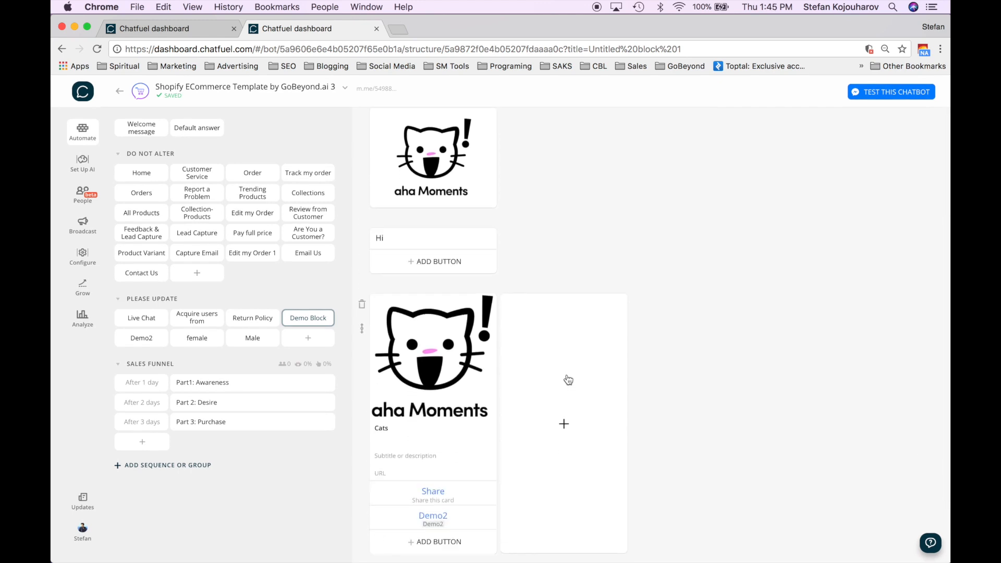
scroll(568, 379, down, 2)
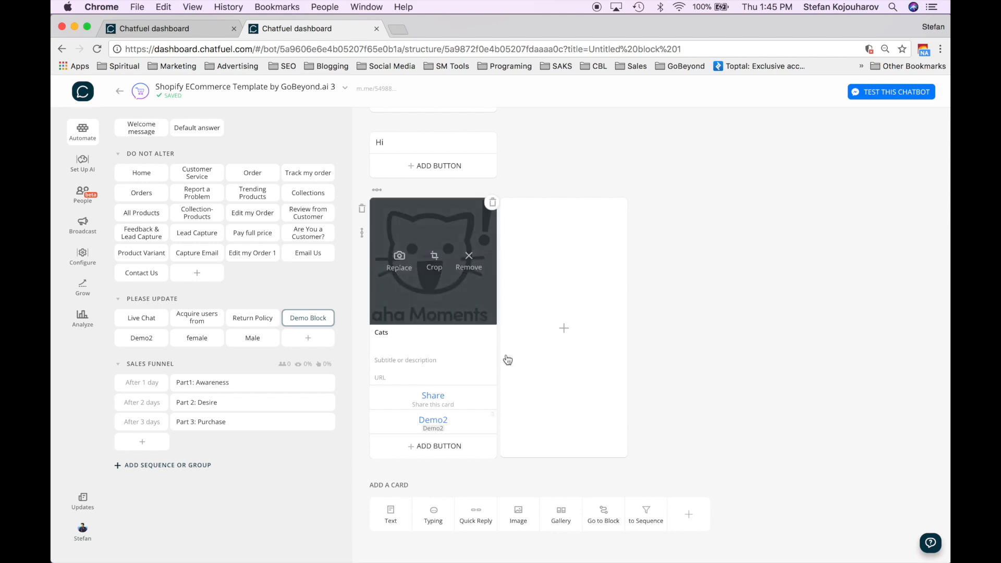
click(312, 338)
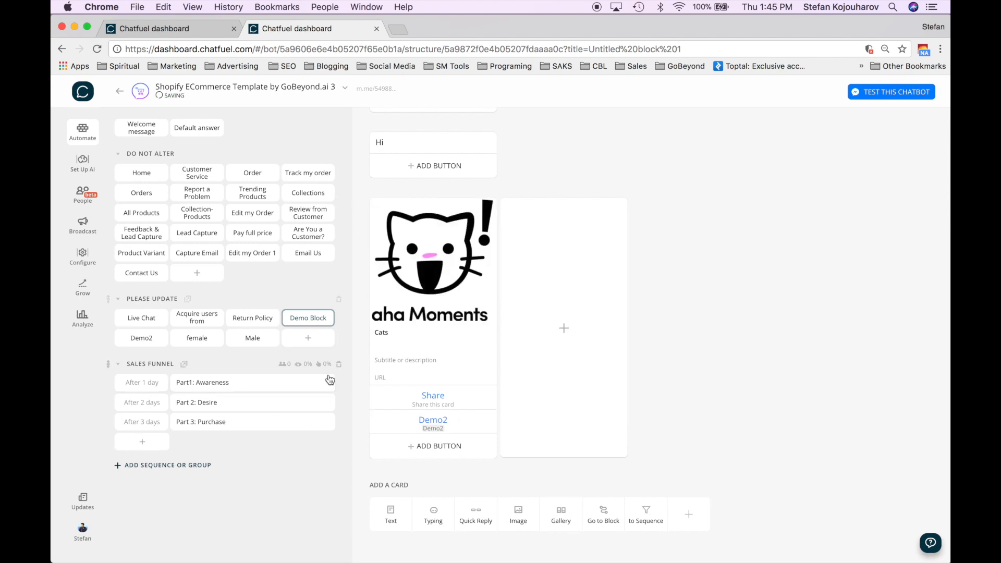
- Add a 'What do you prefer?' text card, rename the block 'Prefer?', and add a quick reply card
click(391, 200)
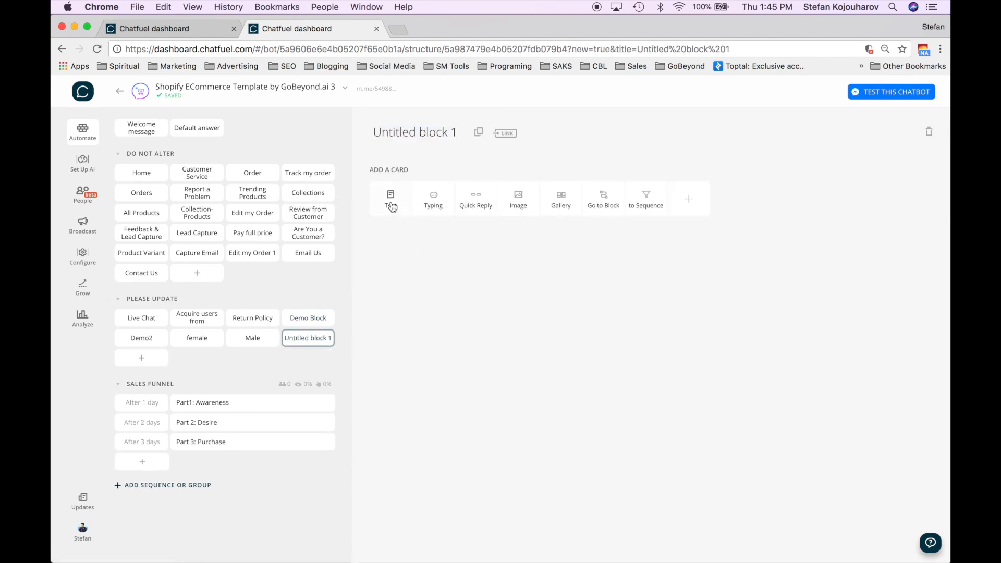
text(What )
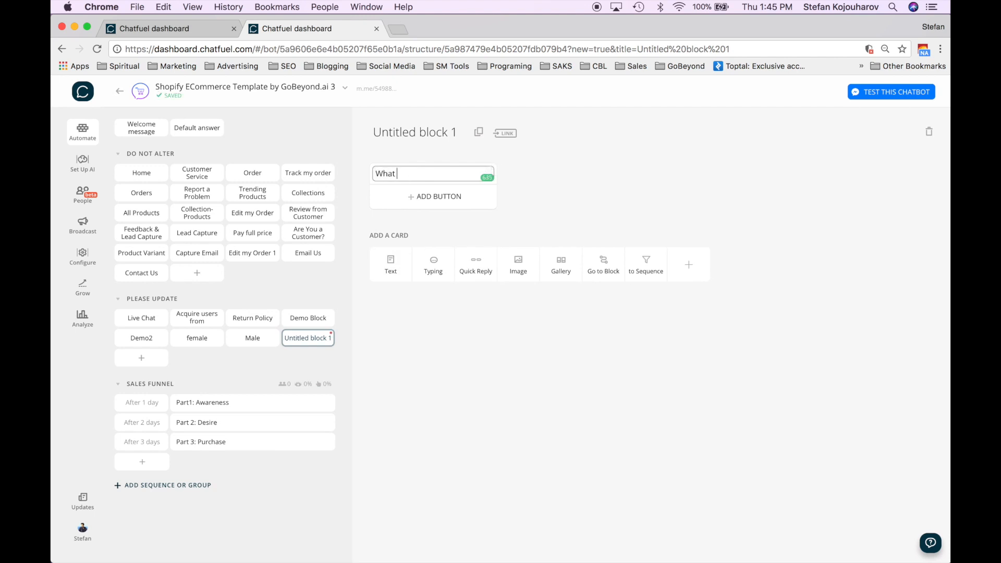
text(do you perefer?)
click(408, 131)
triple_click(408, 132)
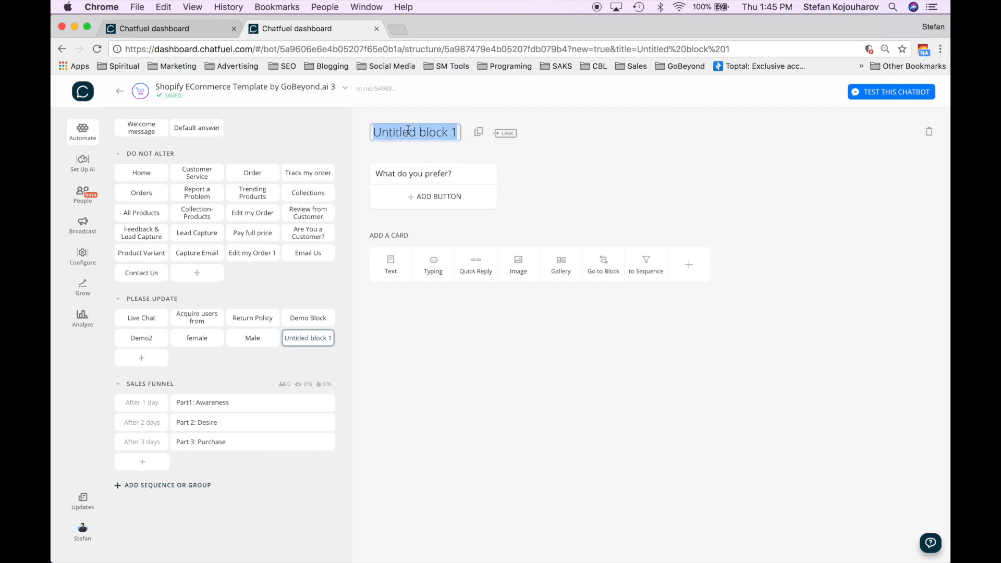
text(Prefer)
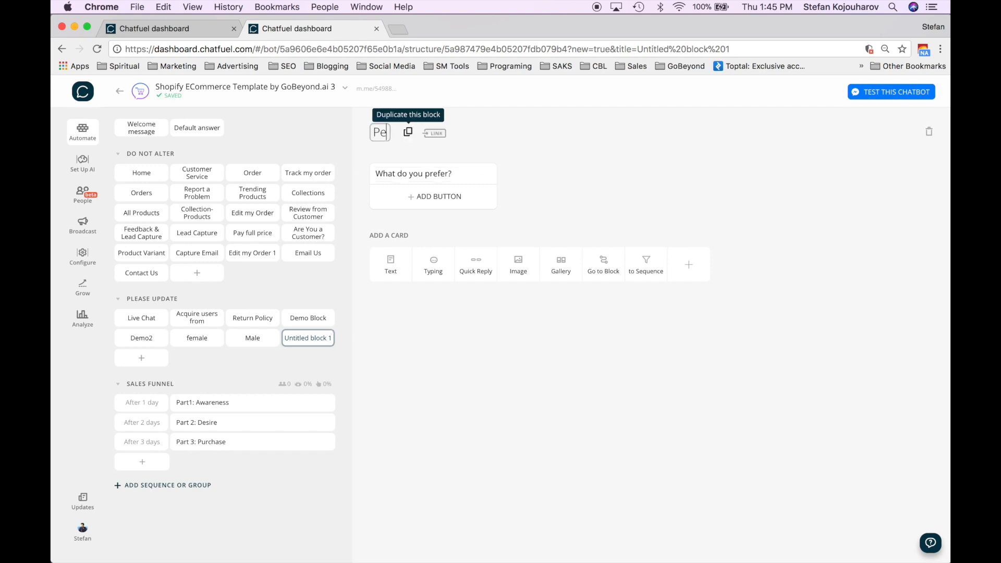
text(?)
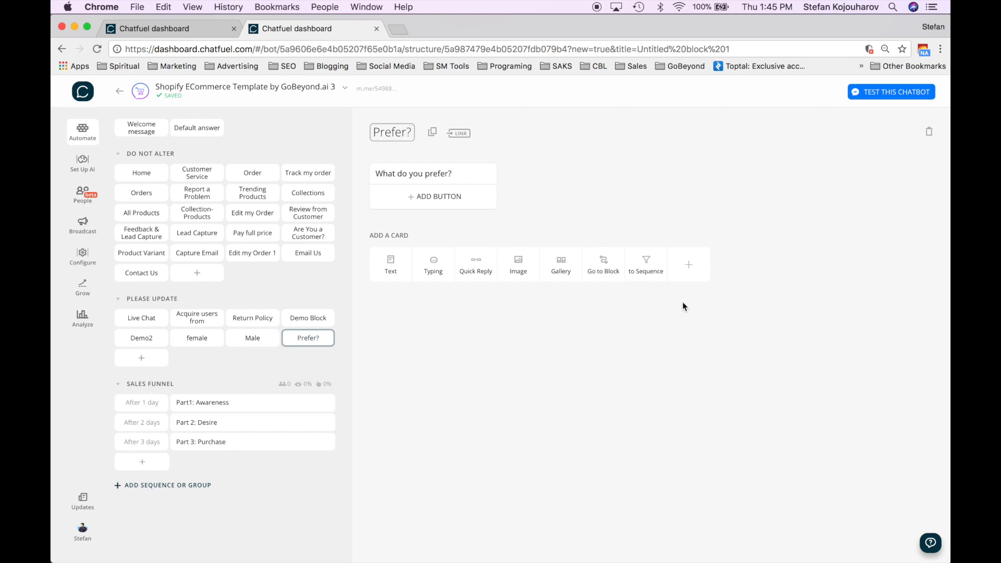
click(470, 325)
click(476, 277)
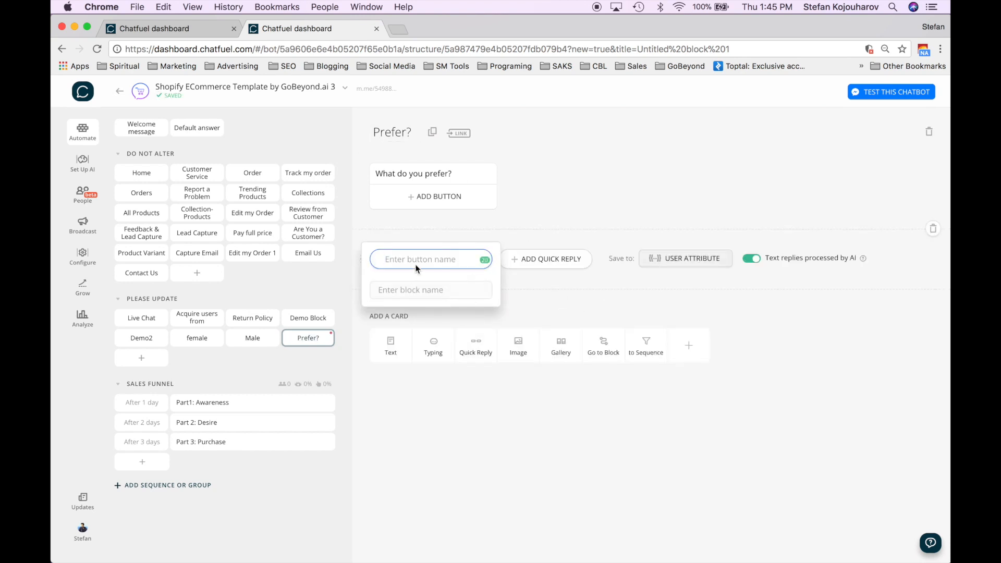
- Add the quick replies 'T-Shirts' and 'Tank Tops'
text(T)
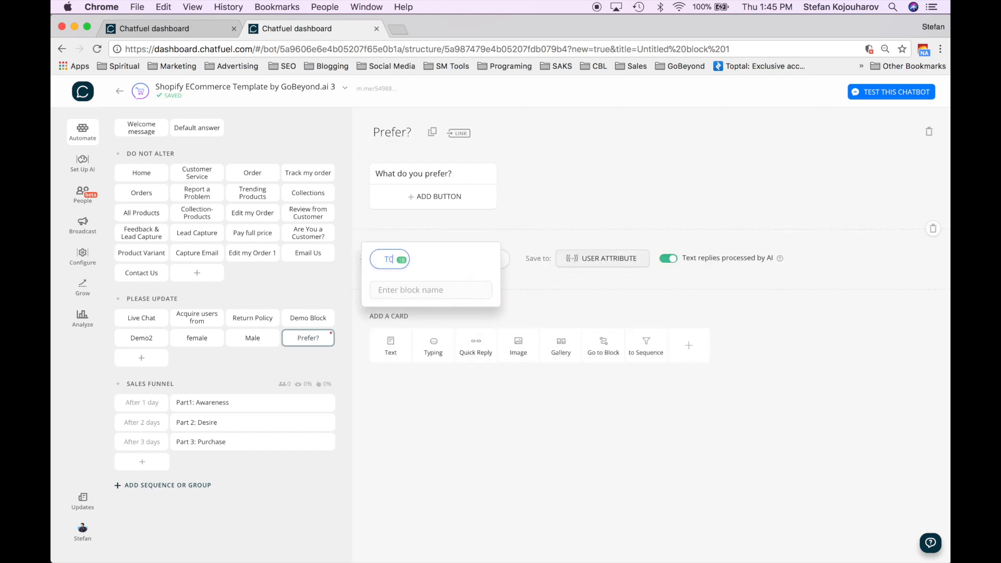
text(-Shirts)
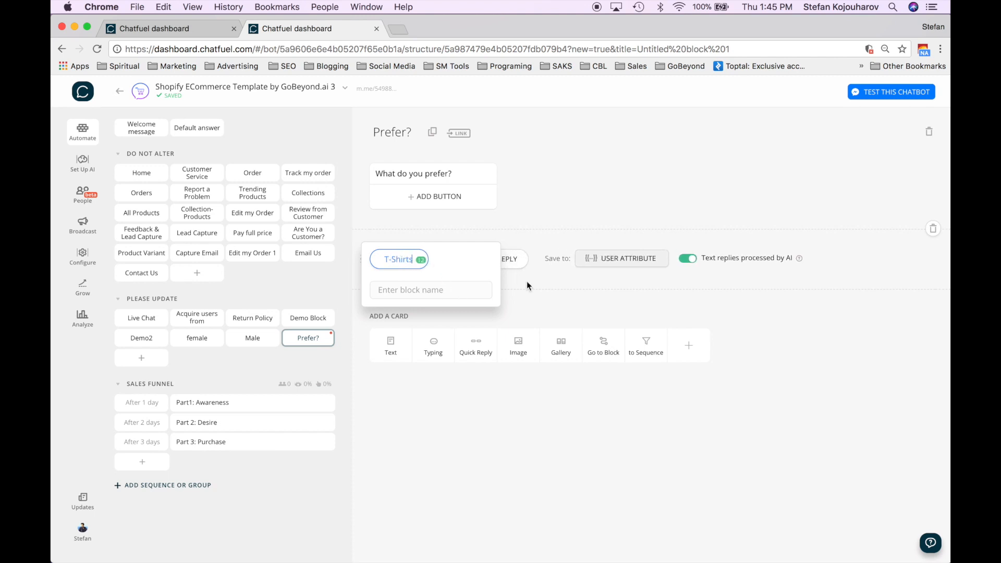
key(Return)
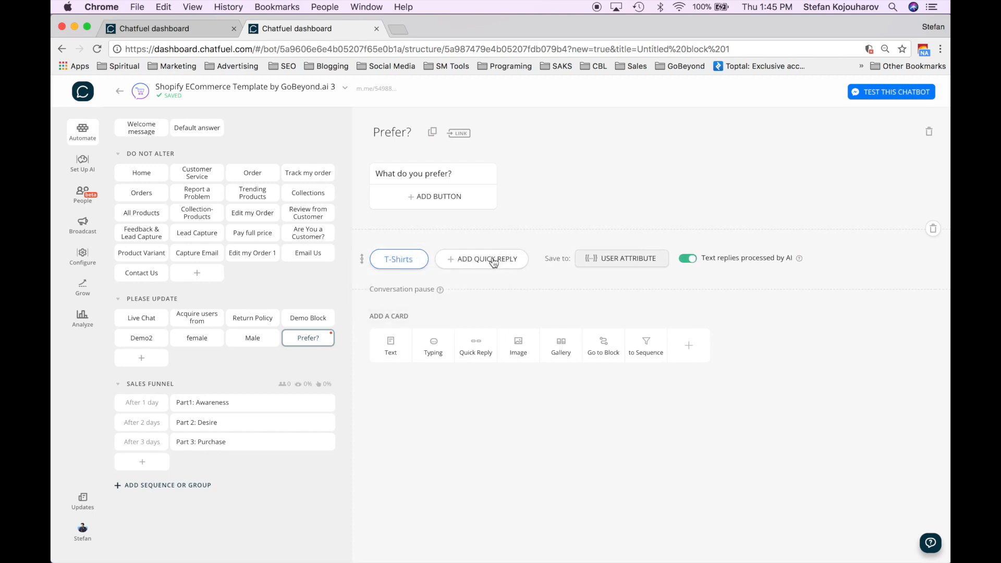
click(497, 259)
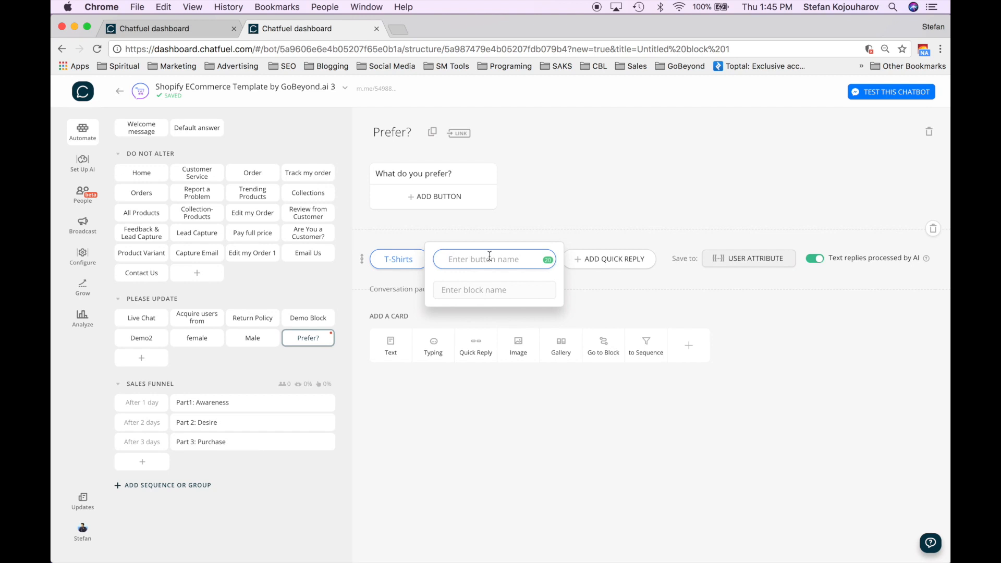
text(Tank Tops)
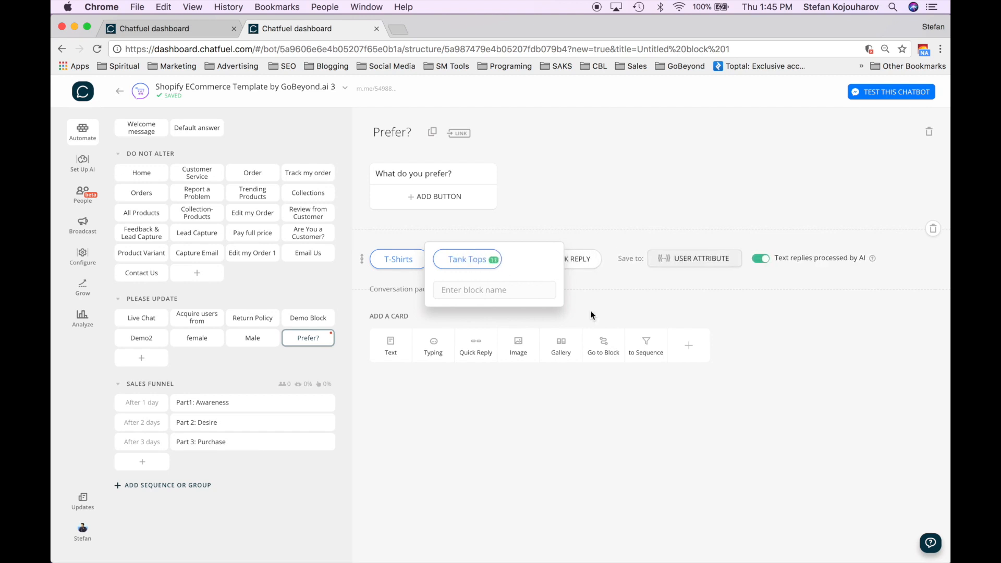
click(633, 311)
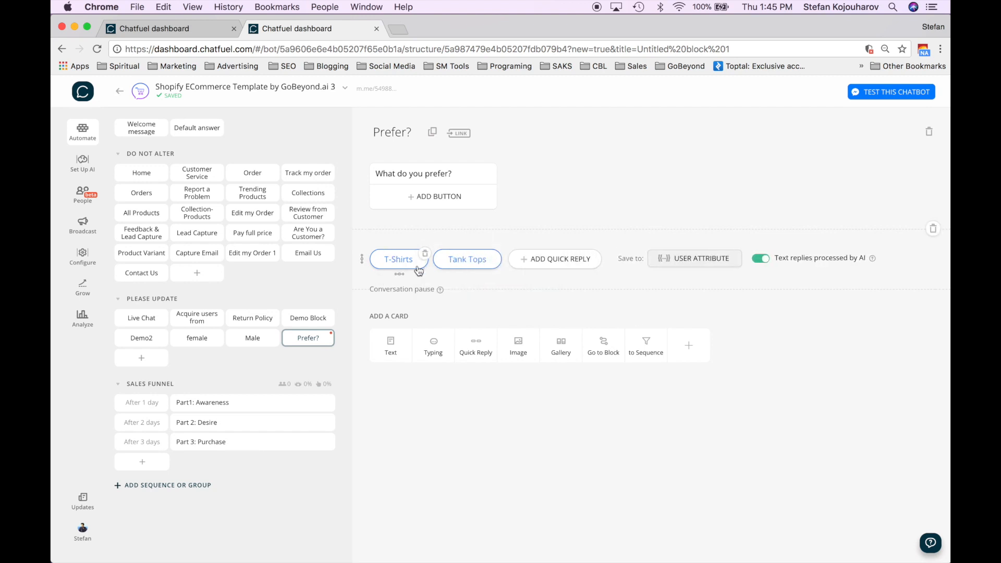
- Save the chosen quick reply to the user attribute TshirtsvsTanks
click(687, 264)
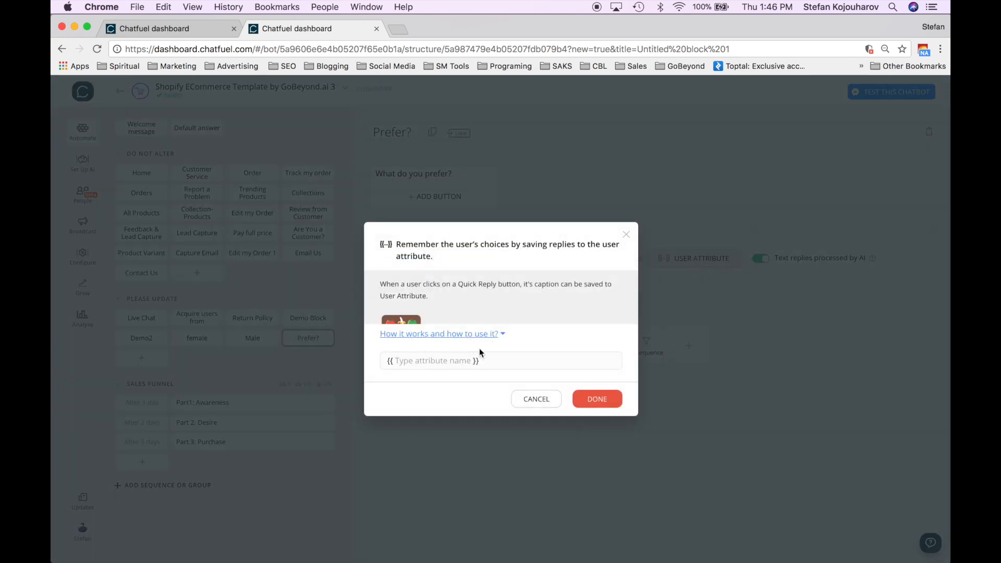
click(416, 362)
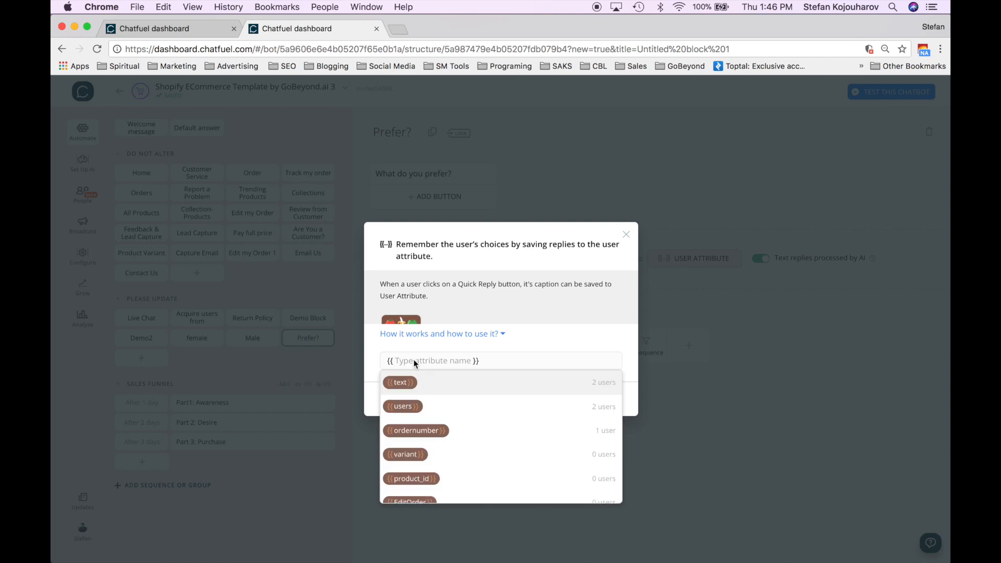
text(Tsh)
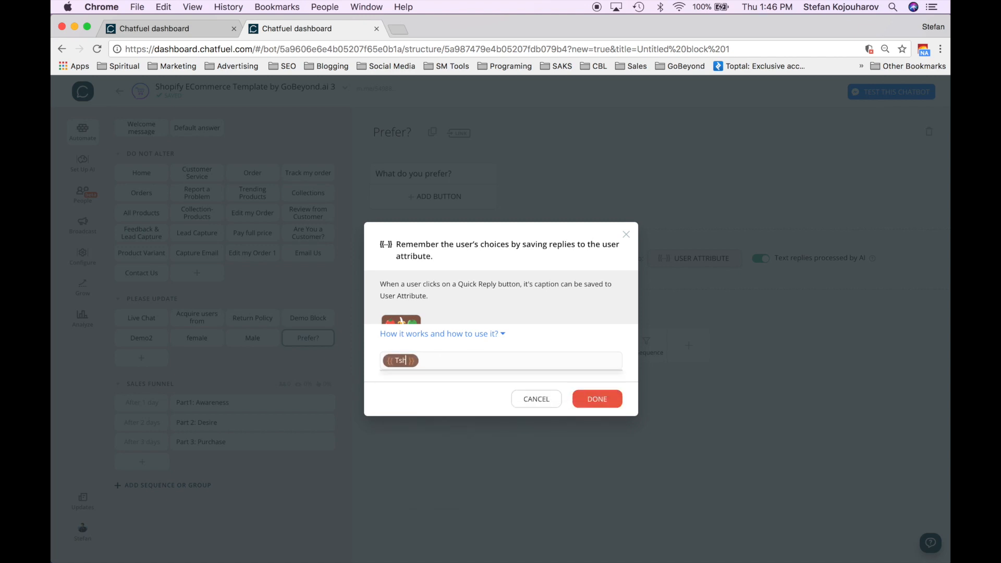
text(irtsvs)
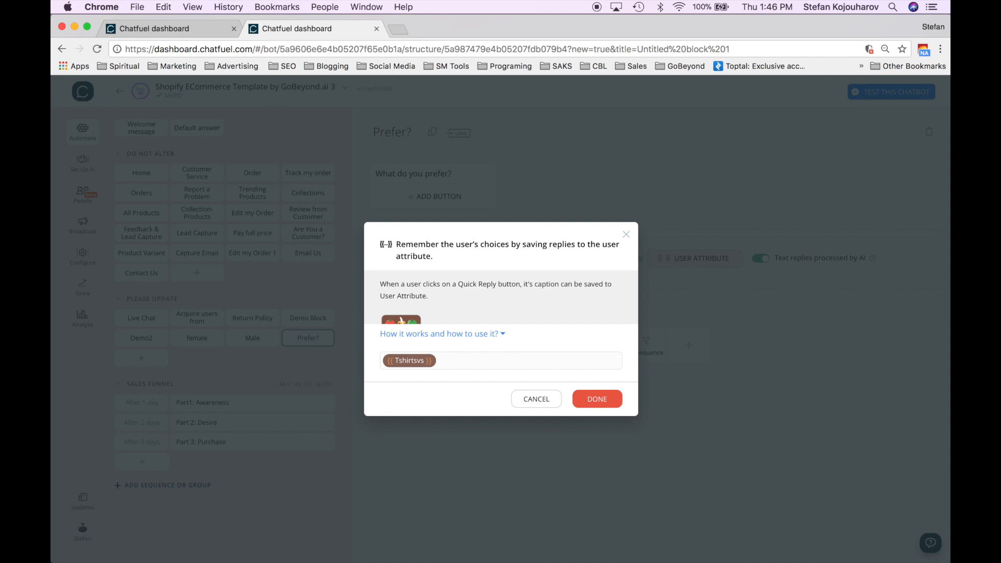
text(Tanks)
click(599, 401)
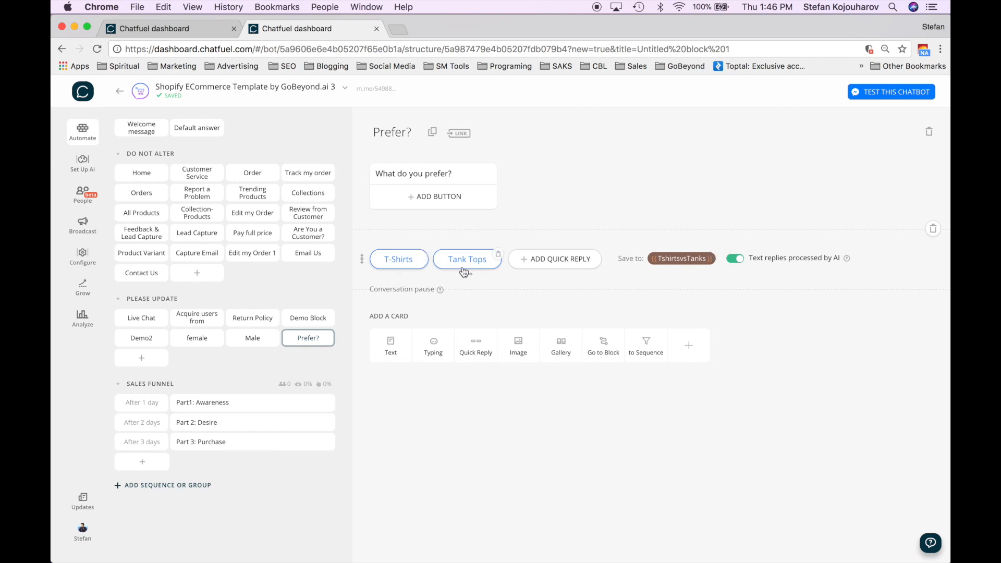
- Link the T-Shirts reply to a newly created 'shirt' block
click(402, 259)
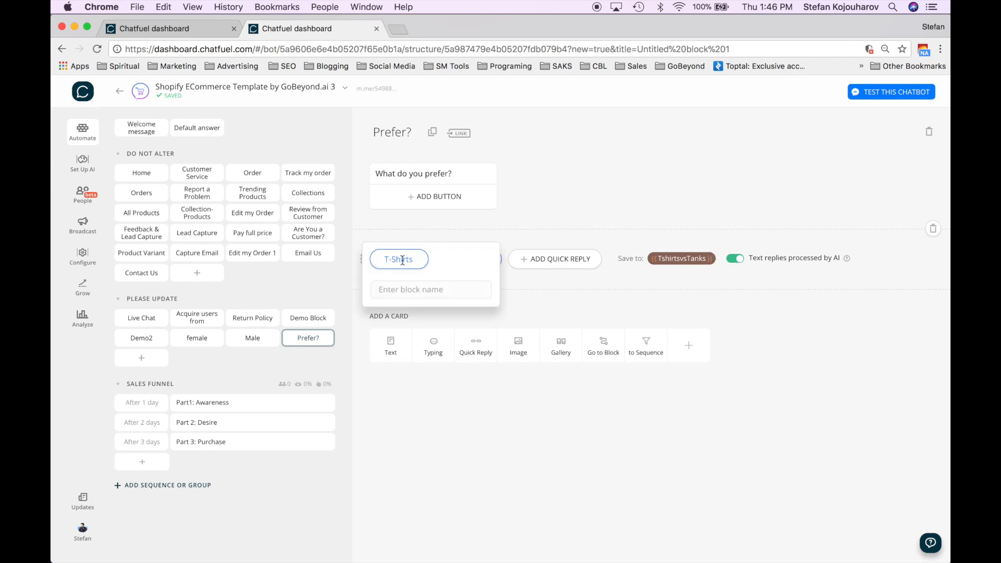
click(397, 293)
text(t)
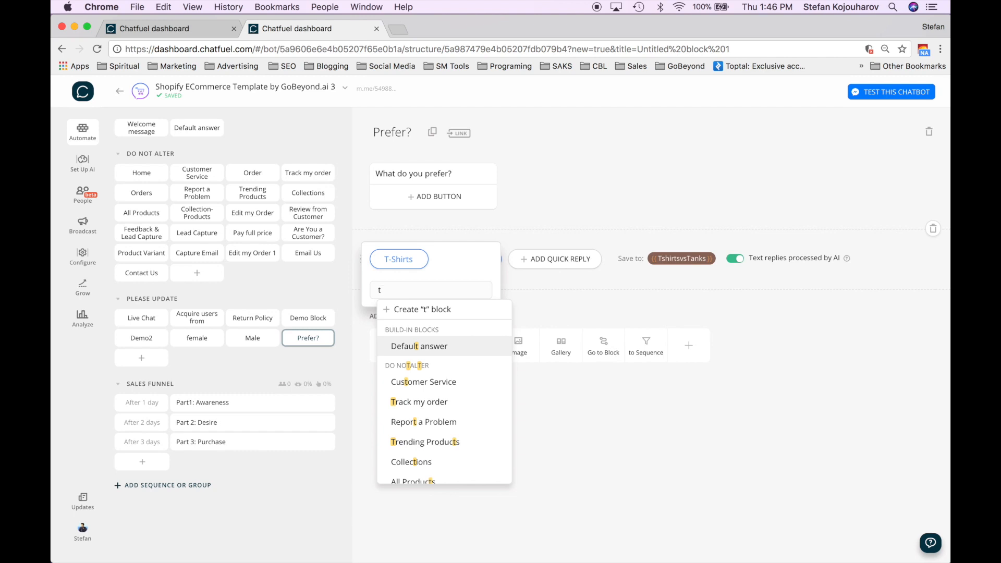
text(sh)
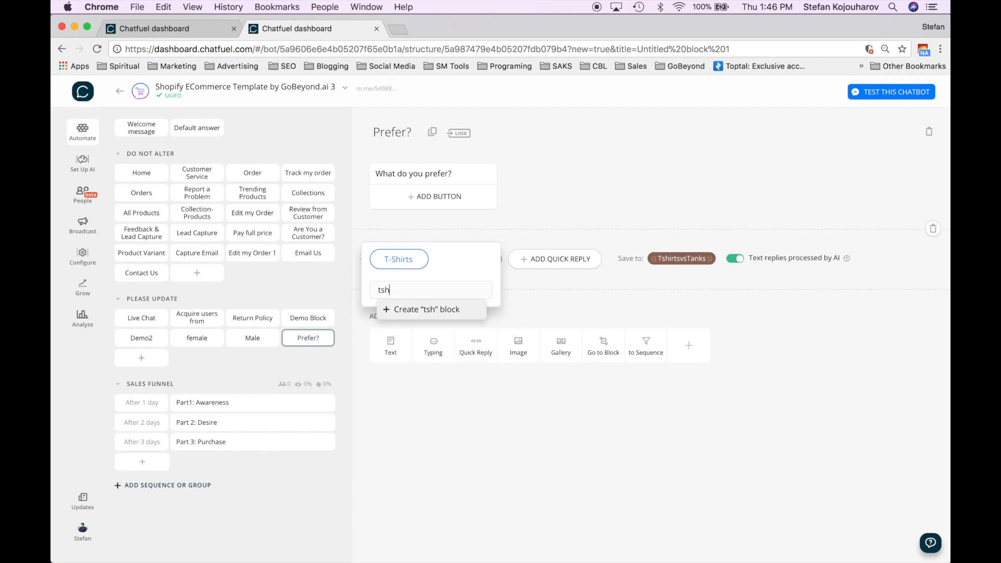
key(BackSpace)
key(BackSpace)
key(BackSpace)
text(shirt)
click(432, 311)
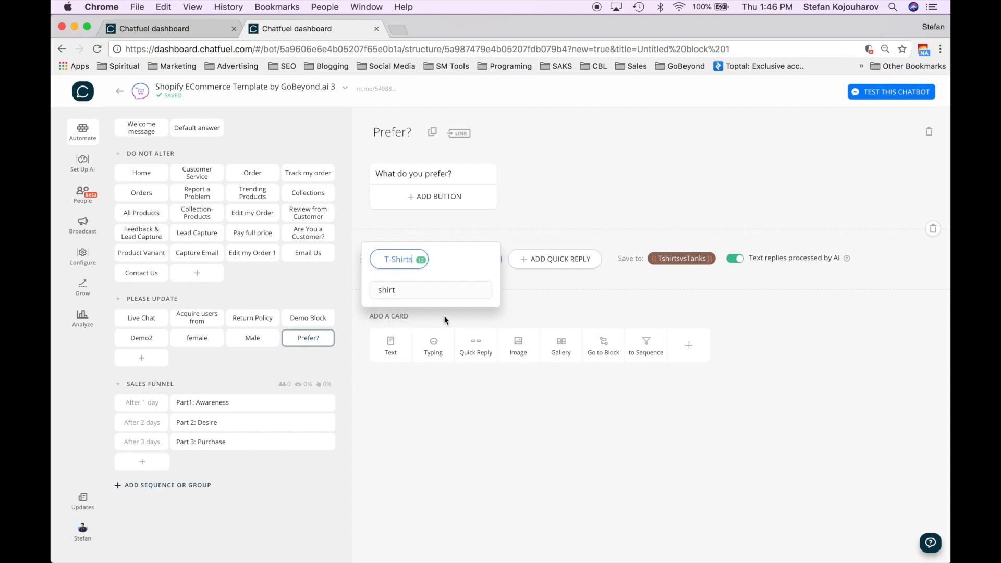
click(413, 290)
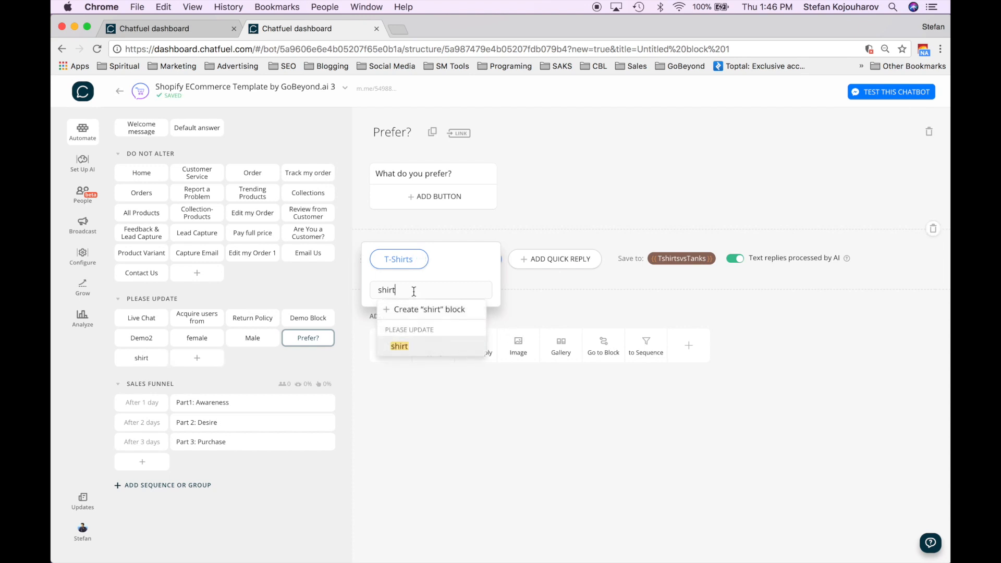
click(399, 347)
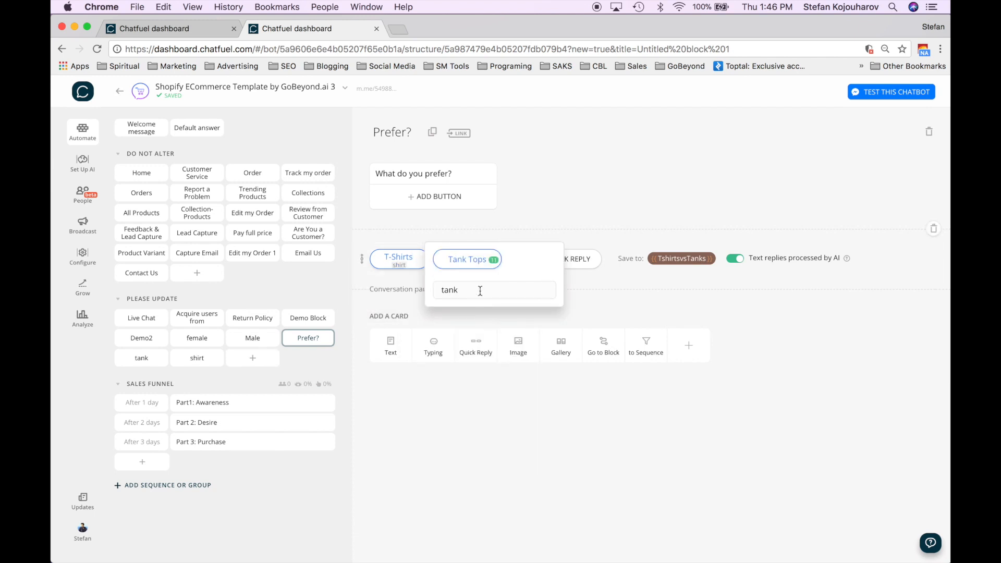
- Link the Tank Tops reply to a new 'tank' block and open it
click(477, 344)
click(497, 329)
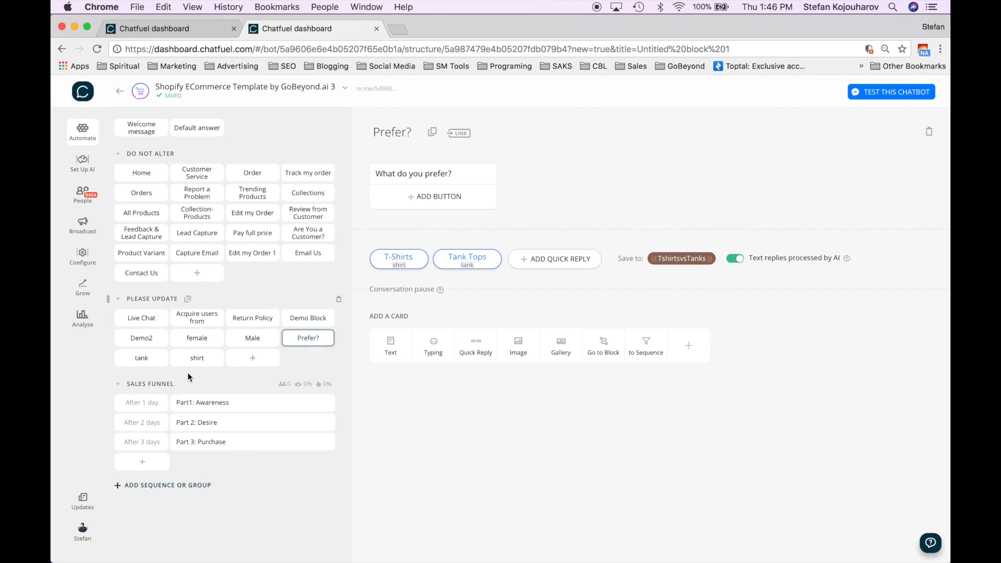
click(151, 361)
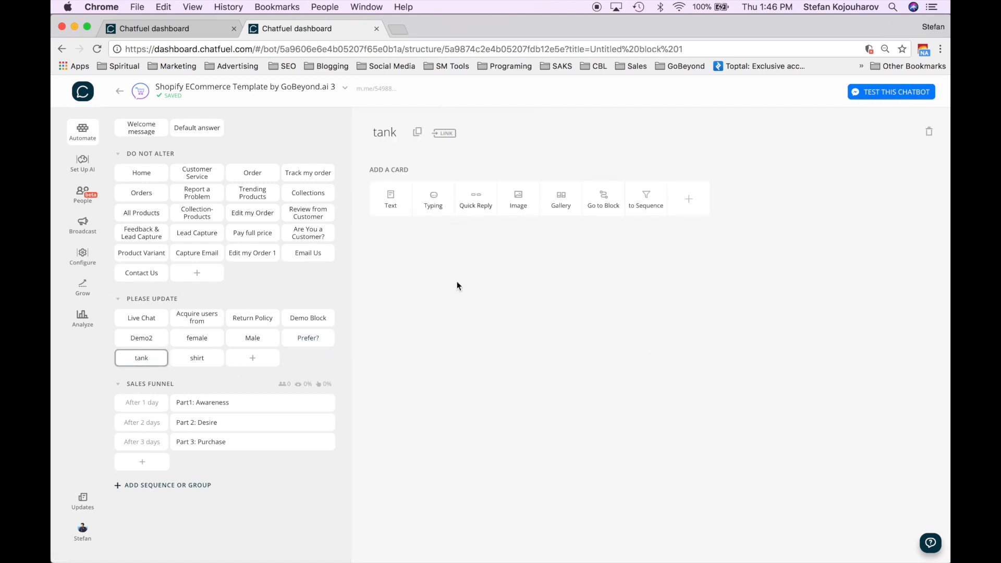
click(200, 363)
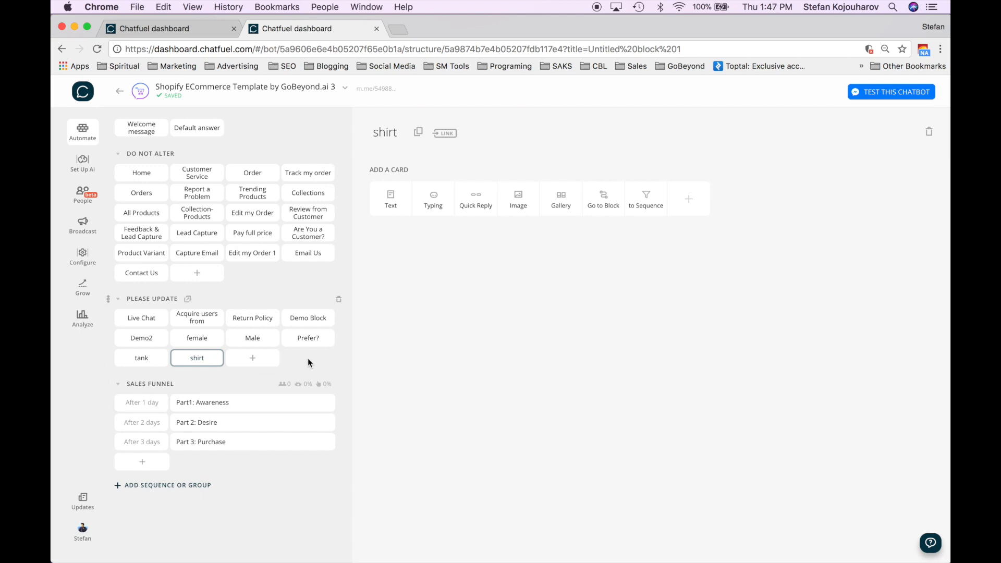
click(252, 319)
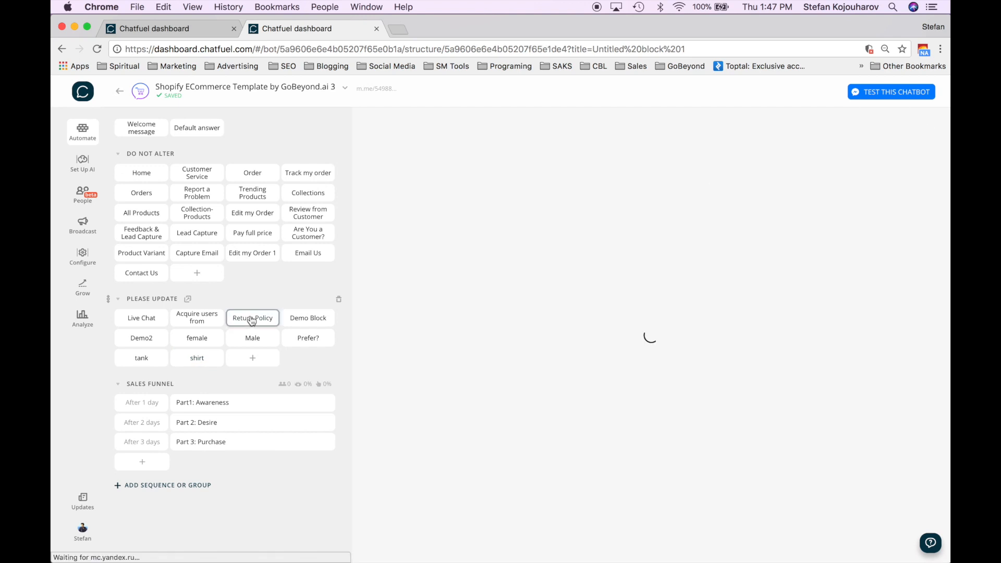
click(197, 342)
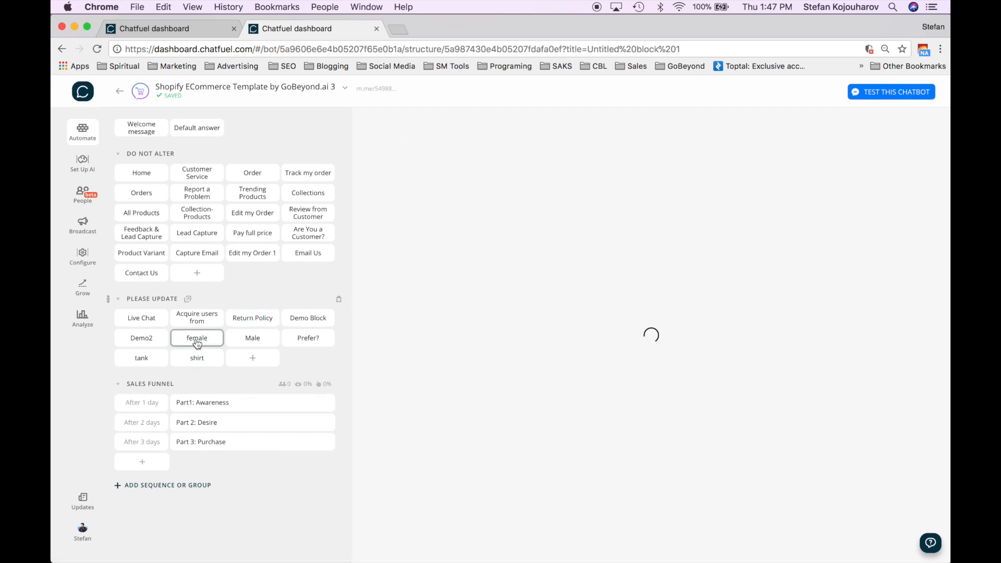
click(309, 321)
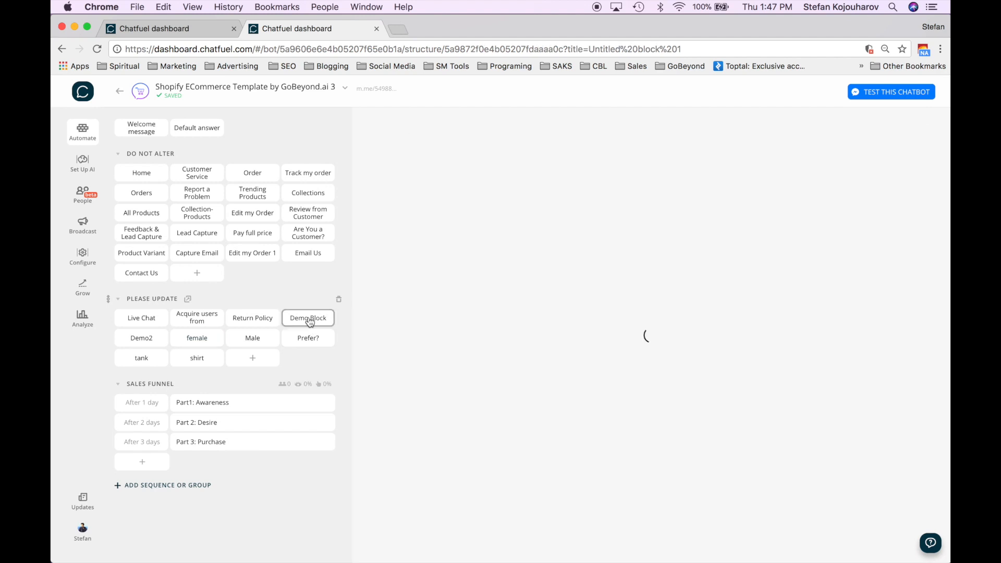
click(308, 342)
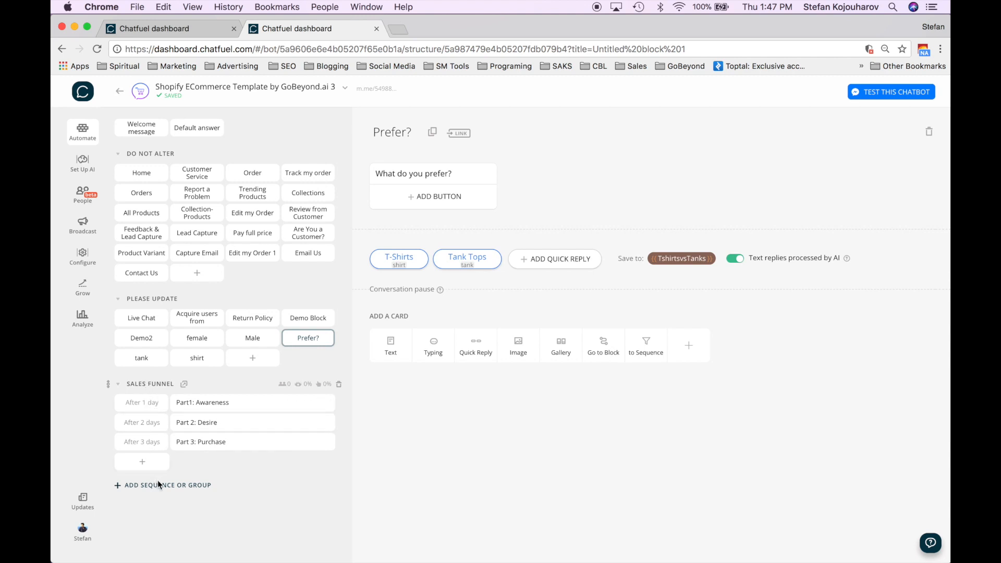
- Create NEW SEQUENCE 1 with three untitled blocks and look through them
click(159, 494)
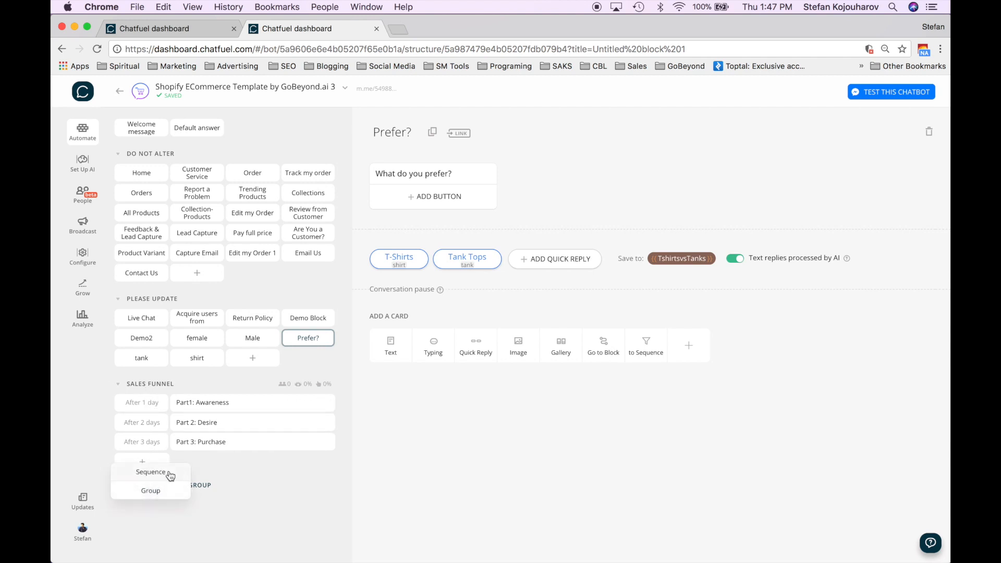
click(169, 472)
scroll(248, 492, down, 2)
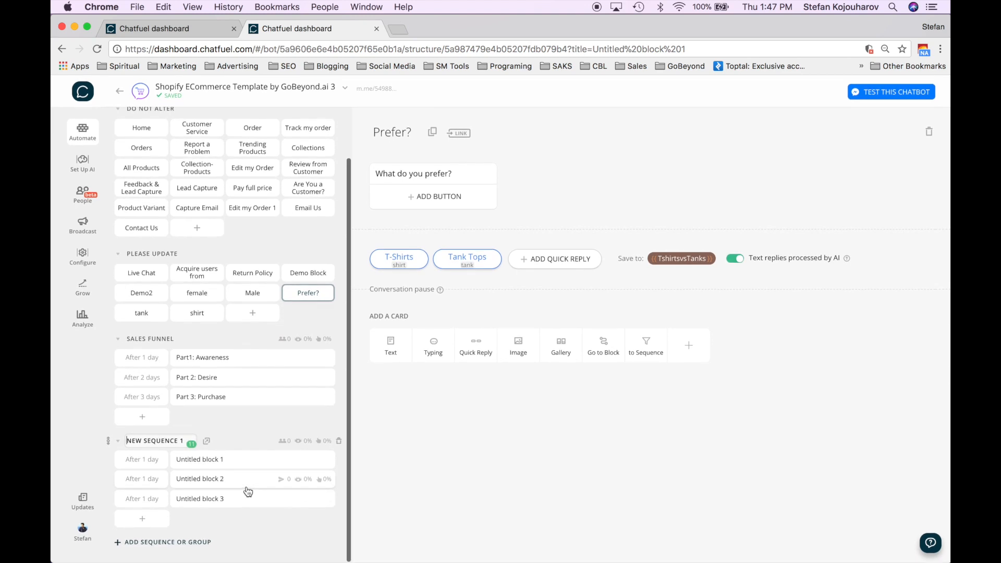
click(202, 467)
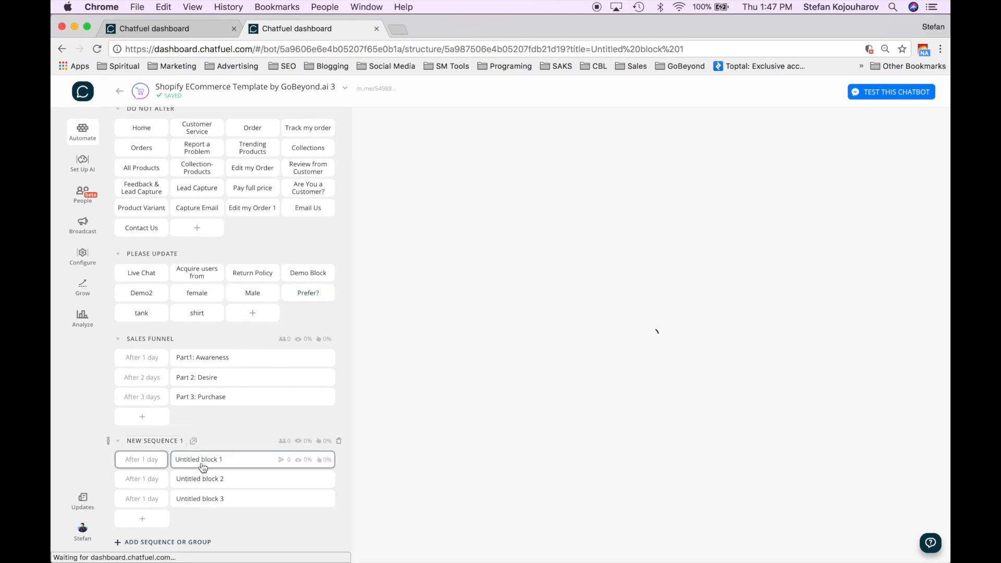
click(209, 478)
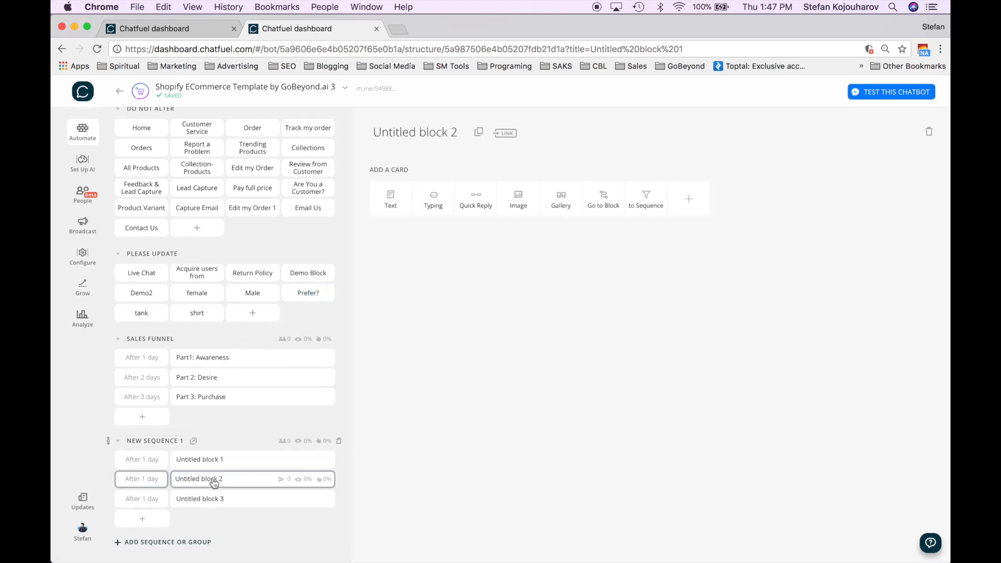
click(211, 506)
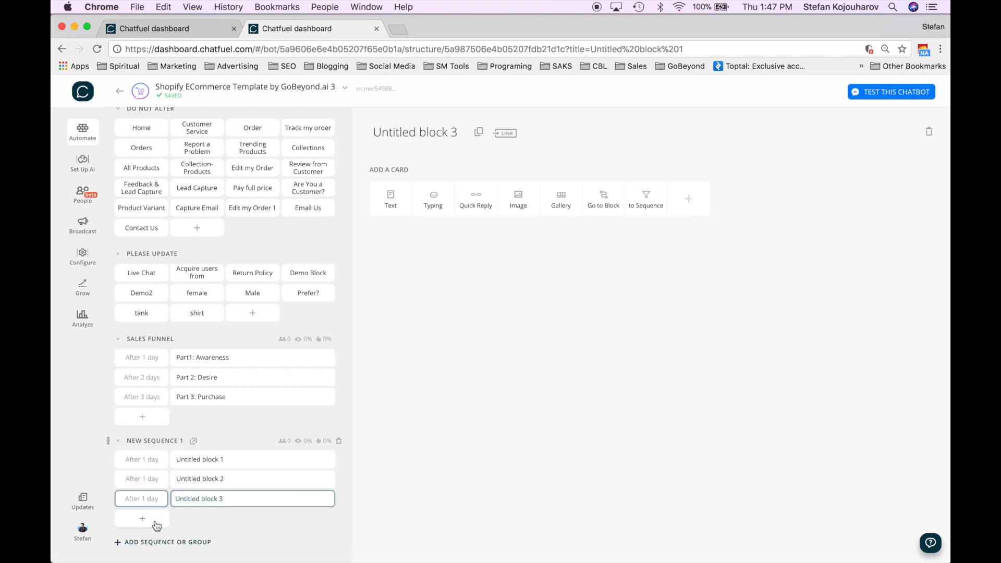
- Set Untitled block 2 to send after 2 days and block 3 after 3 days
click(158, 462)
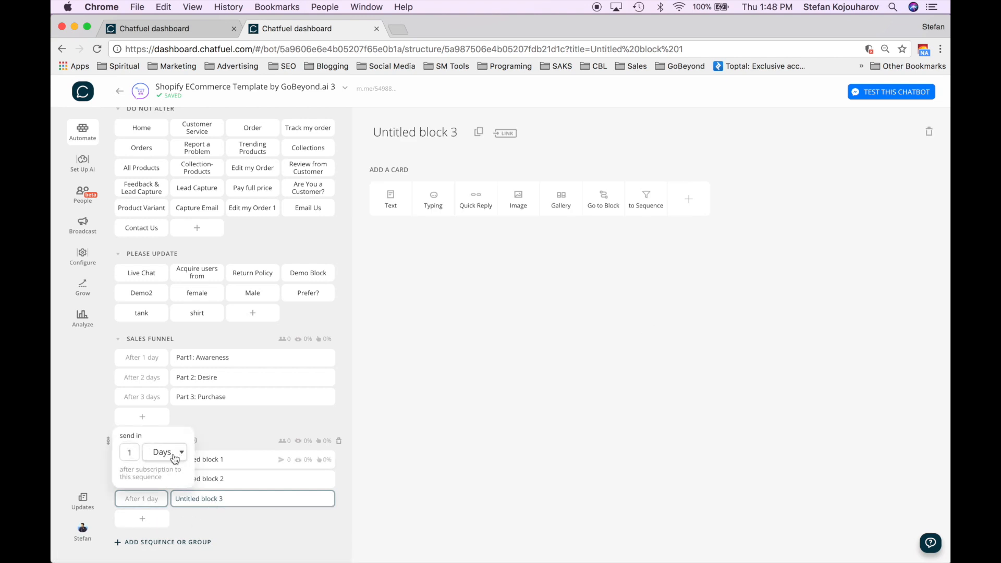
click(169, 505)
click(145, 481)
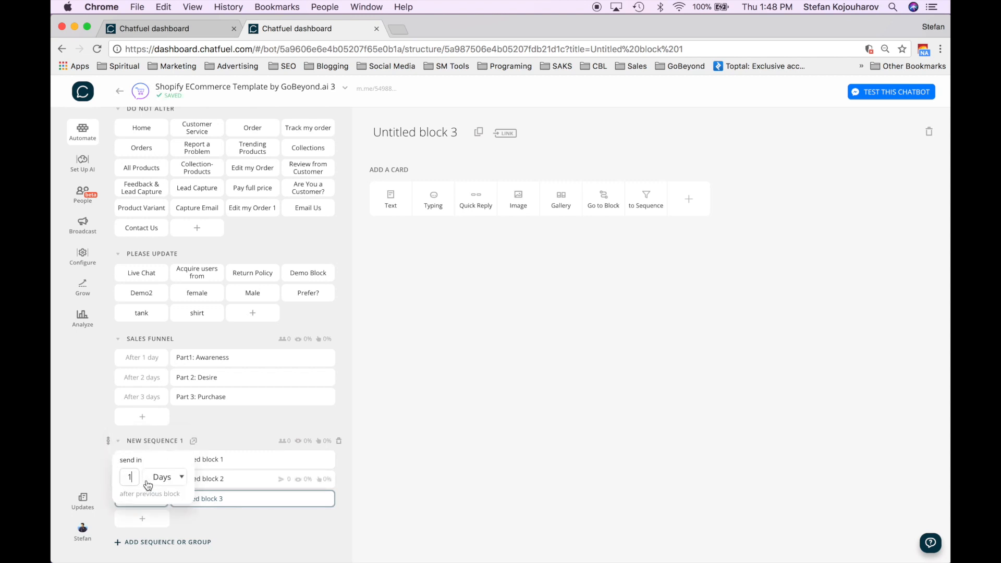
key(BackSpace)
text(2)
click(213, 524)
click(139, 499)
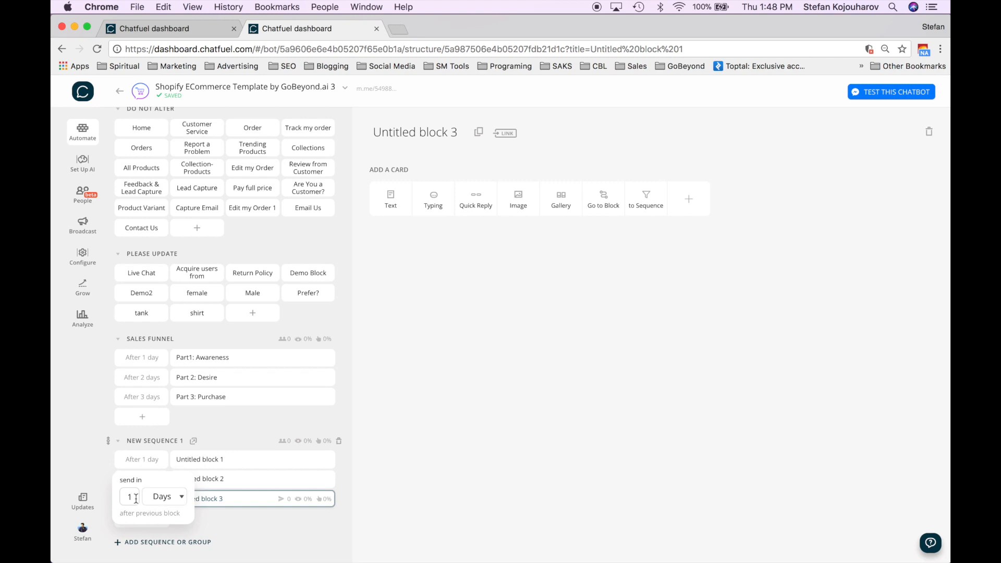
text(3)
click(229, 518)
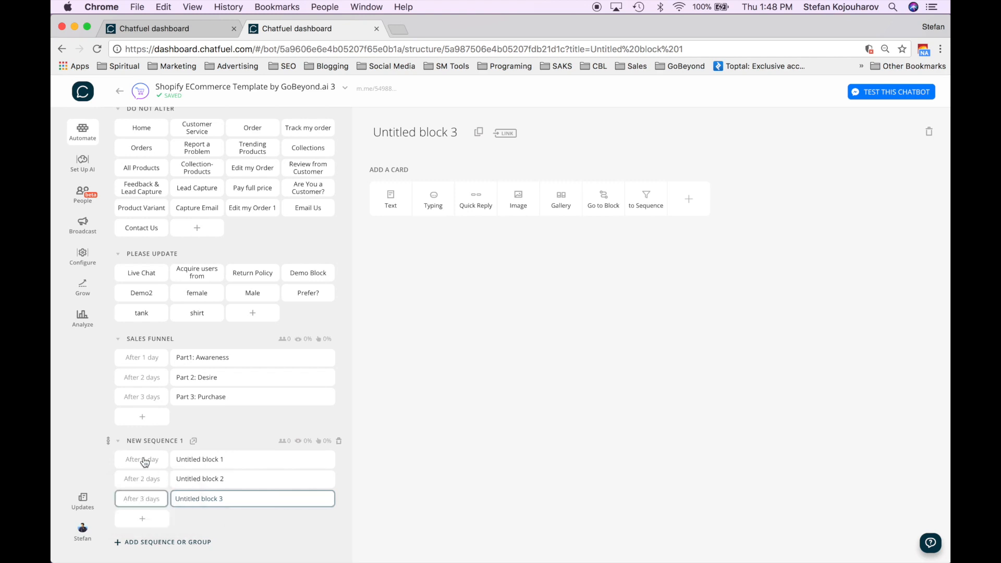
- Make the first block send after 1 hour, then open Untitled block 1
click(142, 460)
click(178, 454)
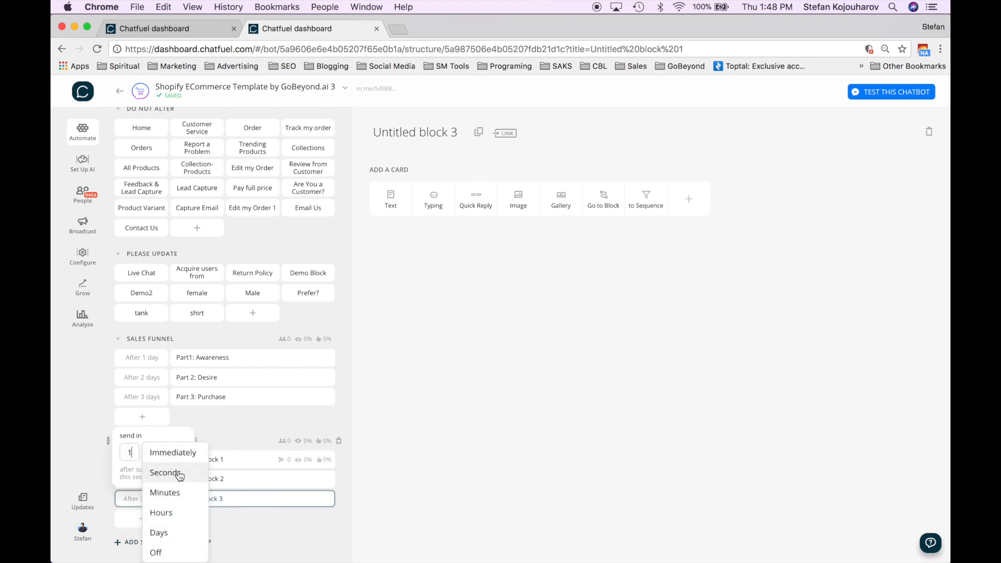
click(183, 517)
click(216, 527)
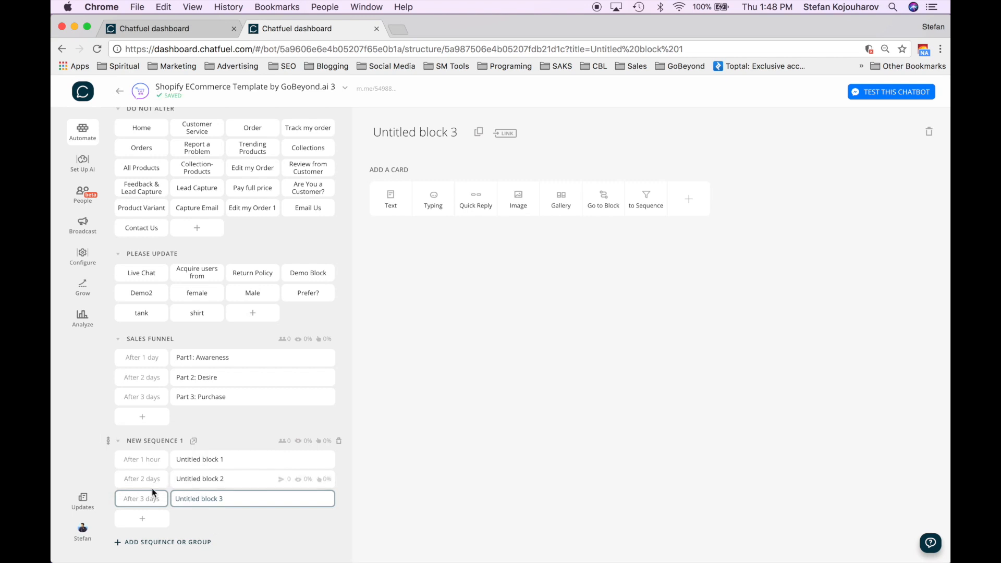
click(218, 460)
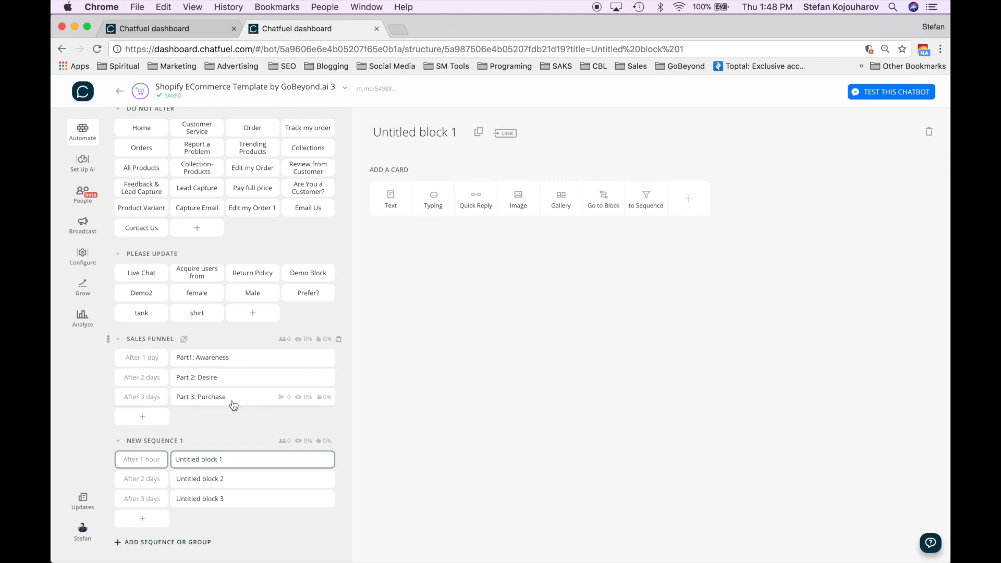
- Review the Sales Funnel blocks Part1: Awareness, Part 2: Desire and Part 3: Purchase
click(225, 365)
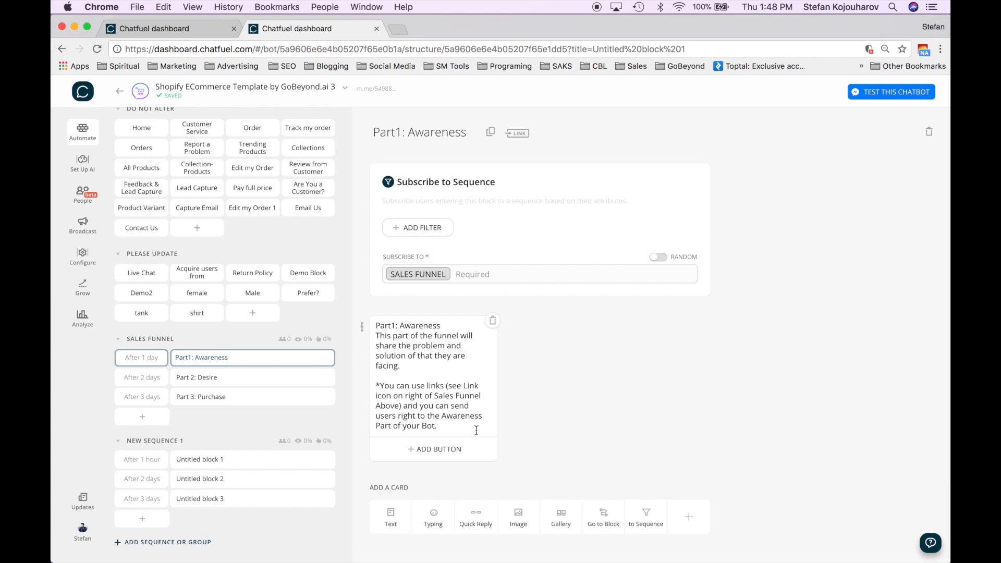
scroll(455, 395, down, 1)
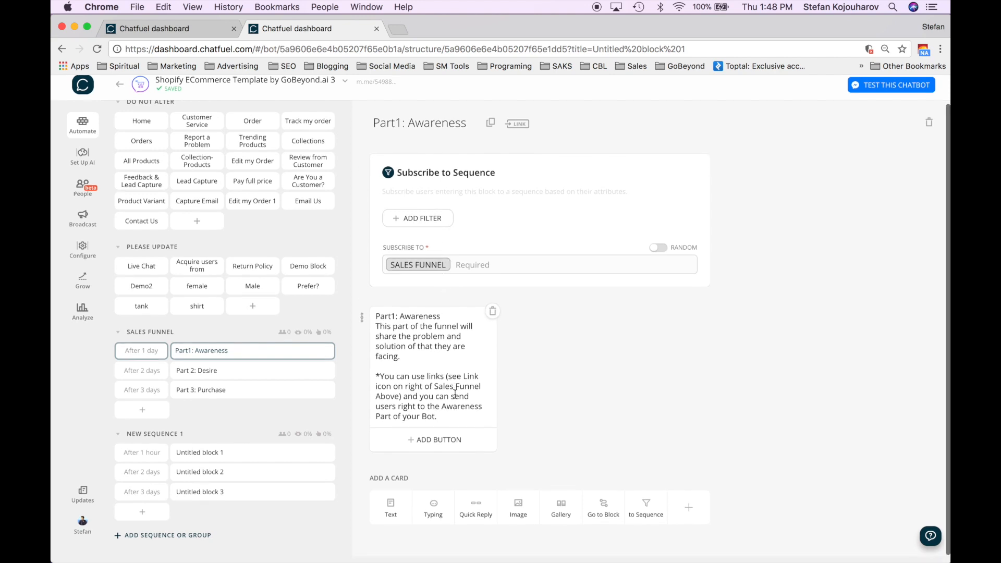
scroll(455, 394, up, 1)
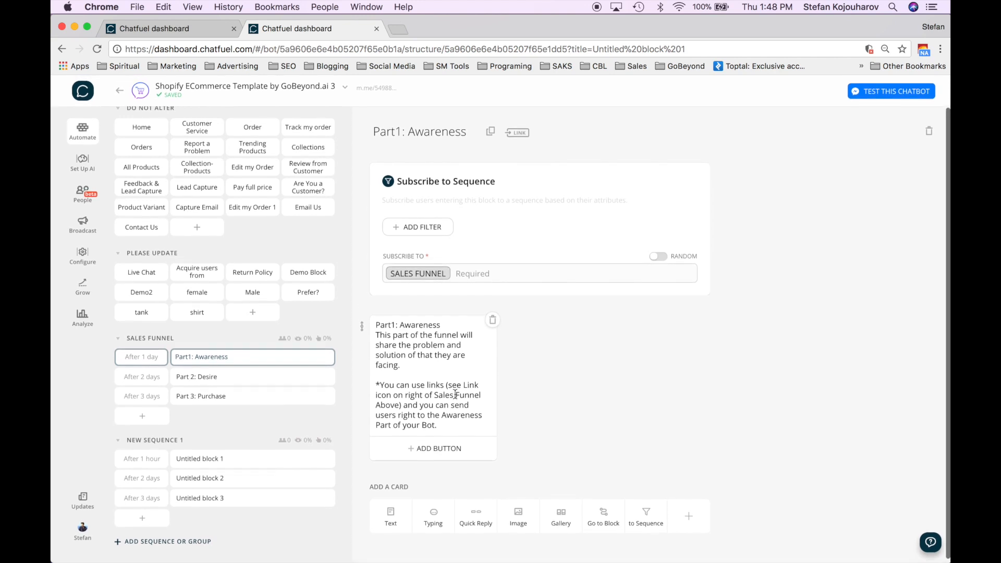
click(214, 386)
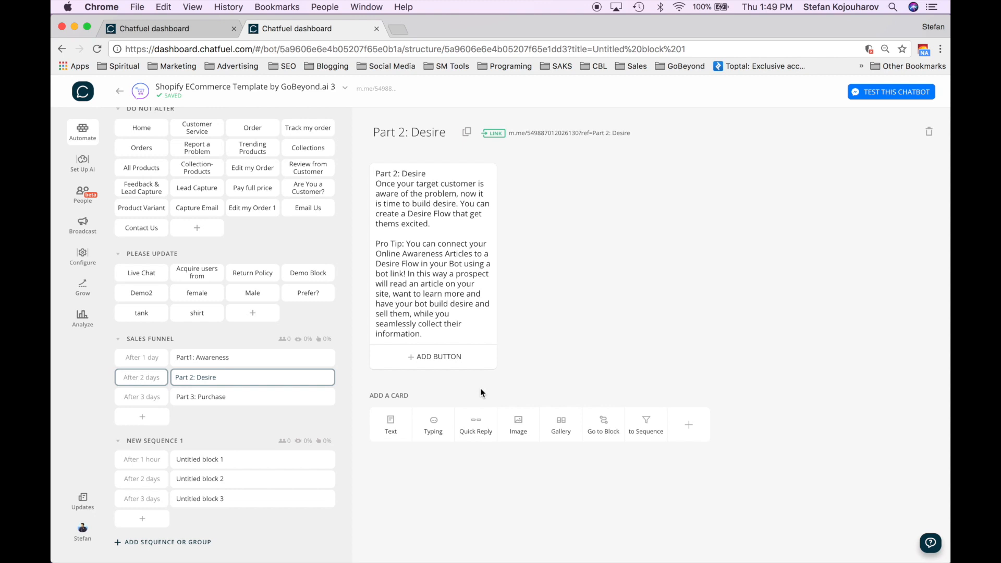
click(218, 396)
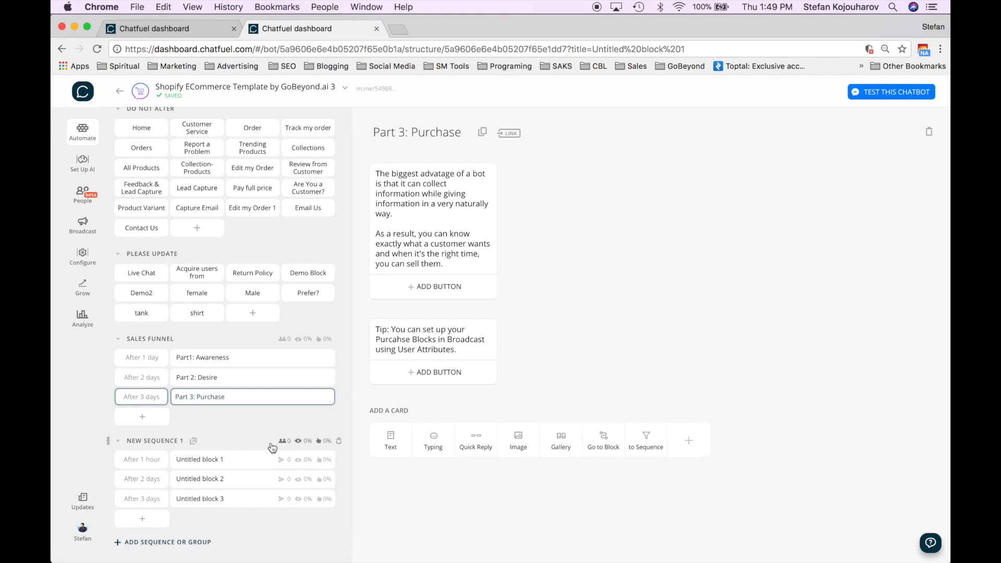
click(213, 360)
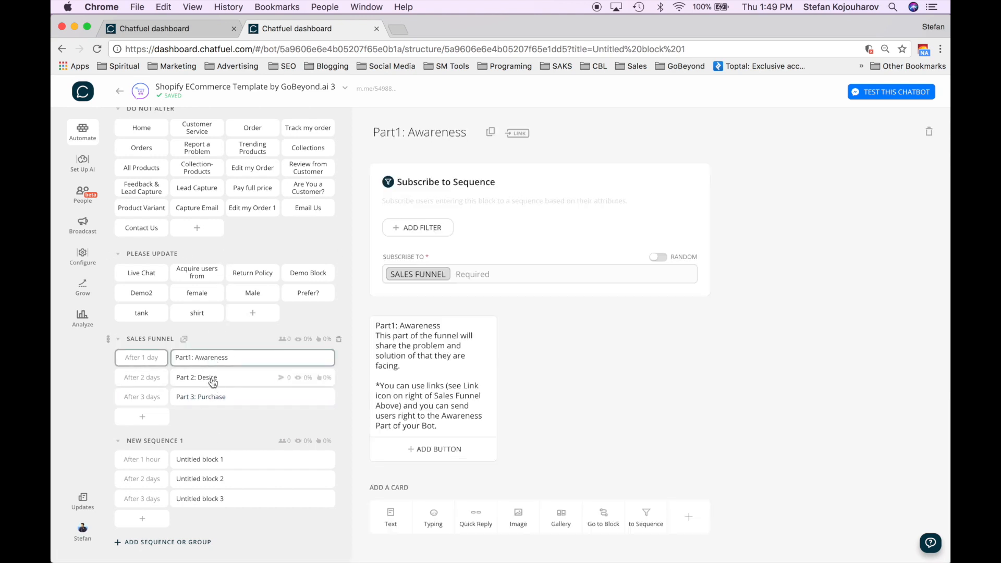
click(213, 381)
click(212, 397)
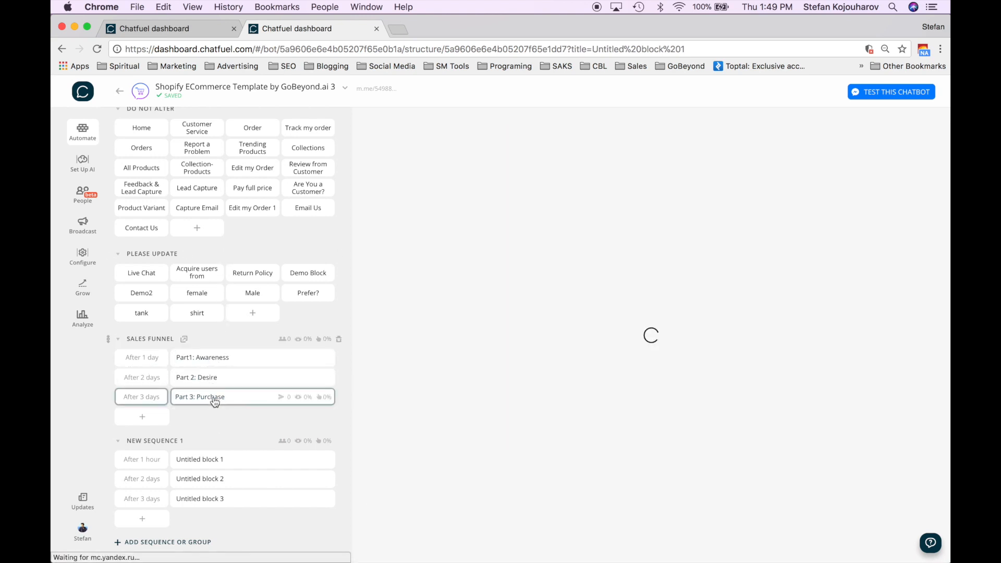
- Review Untitled blocks 1 and 2 of New Sequence 1
click(219, 462)
click(217, 479)
scroll(219, 469, up, 2)
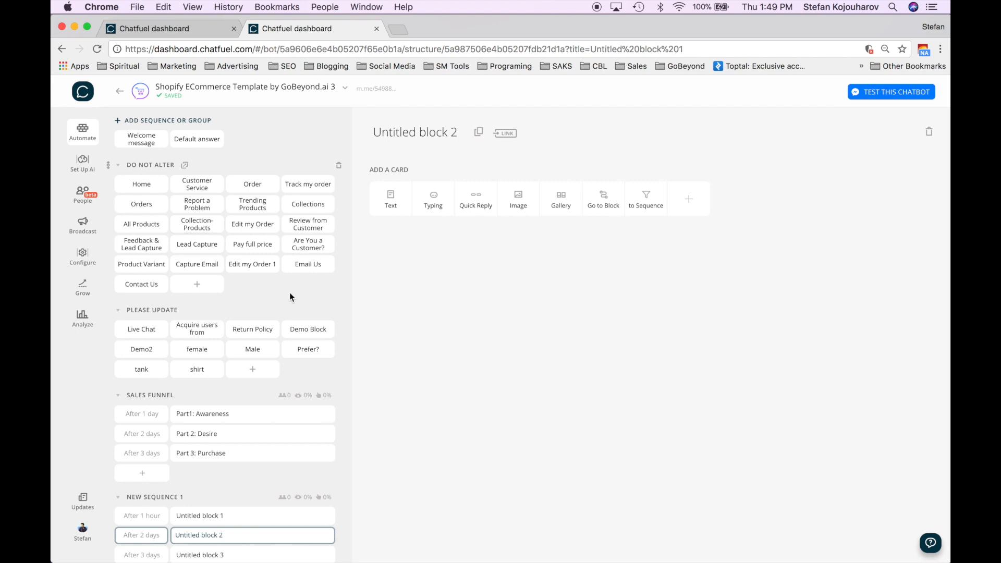
scroll(289, 292, down, 2)
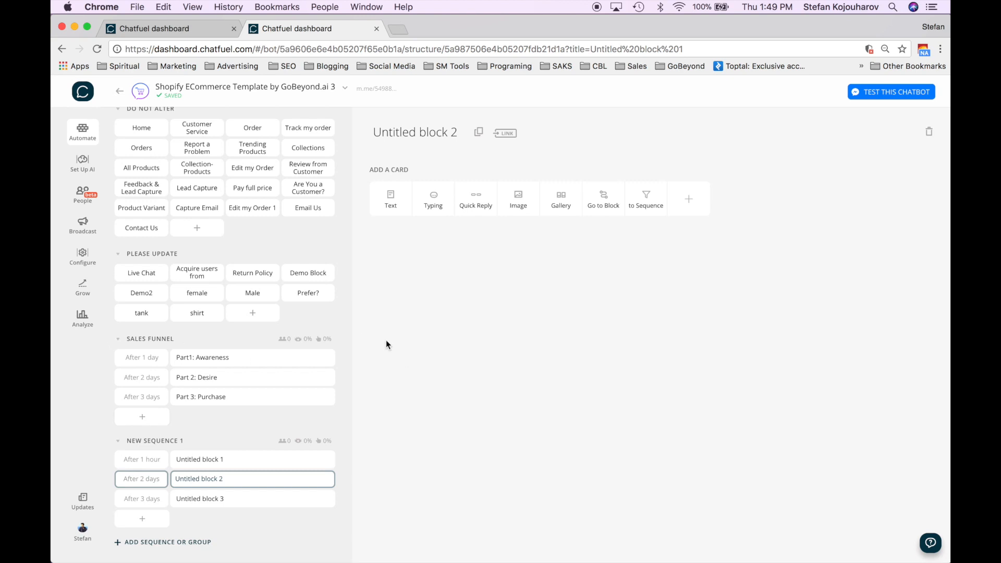
scroll(313, 295, up, 2)
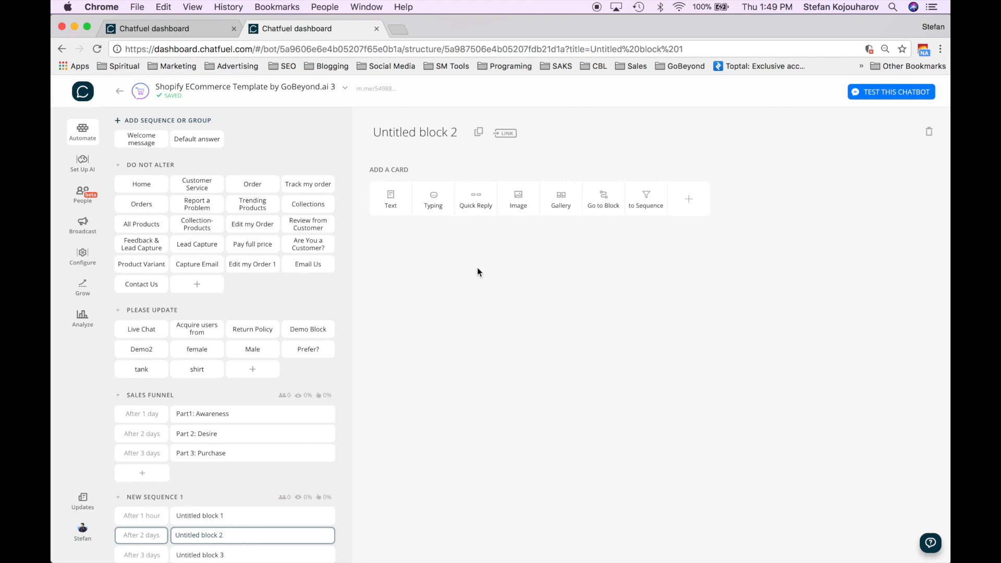
scroll(277, 448, down, 2)
scroll(280, 452, up, 2)
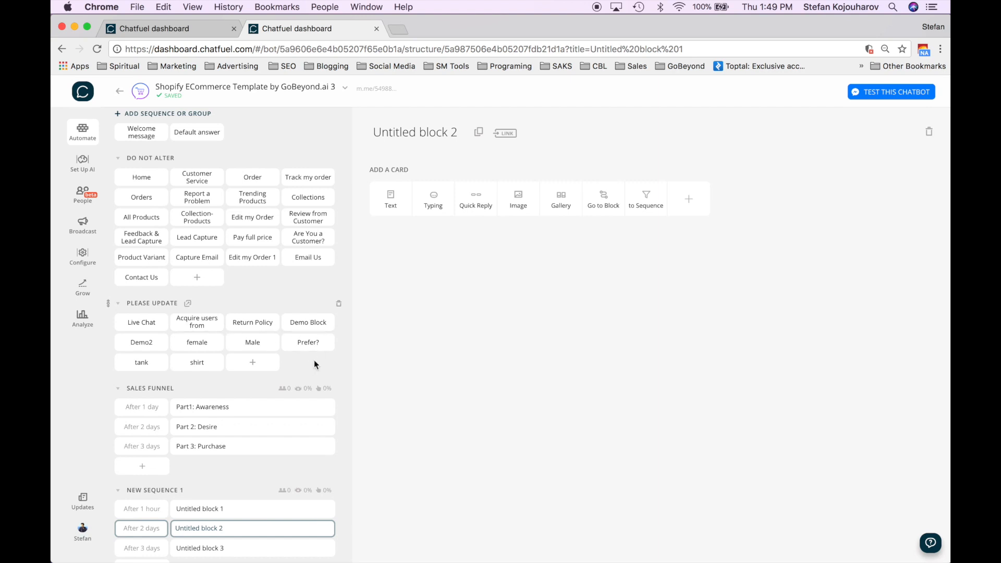
- Check the Demo Block and Prefer? block, then return to Part1: Awareness
click(309, 322)
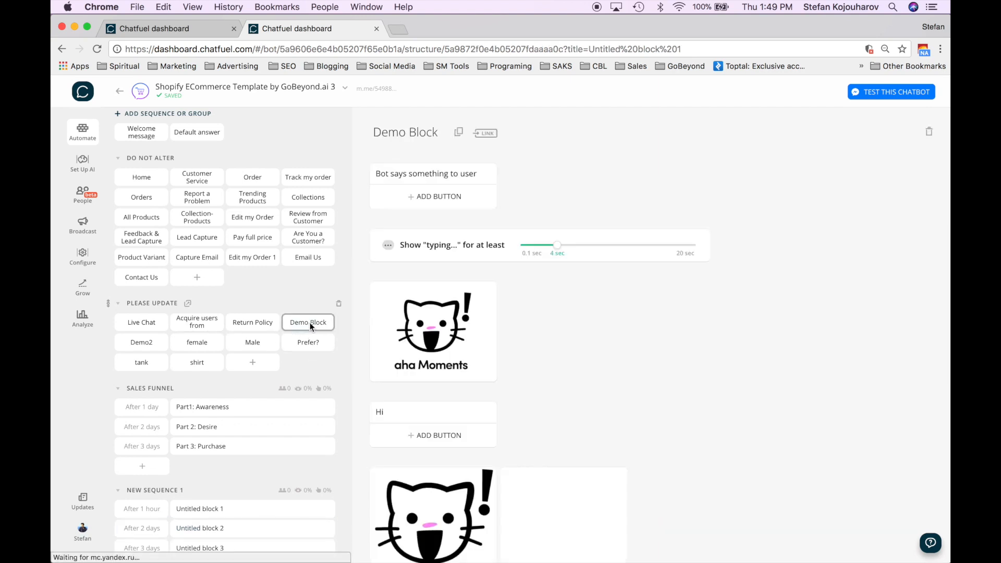
scroll(589, 300, down, 5)
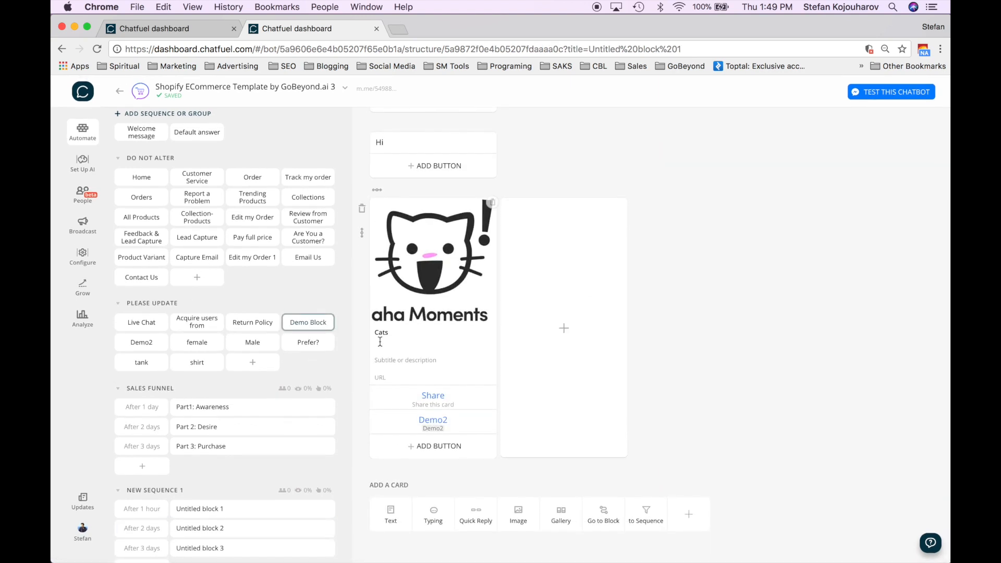
click(307, 345)
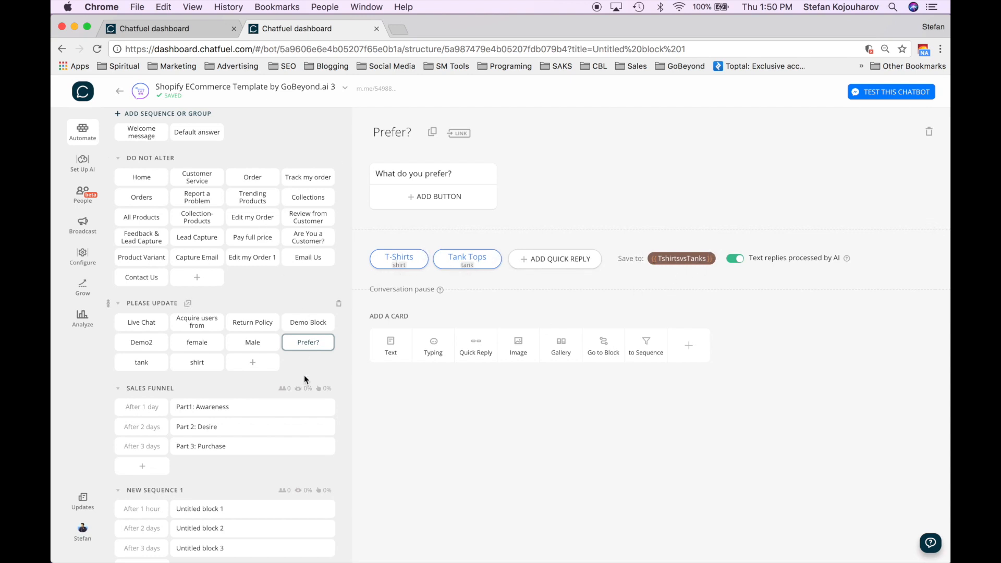
click(237, 410)
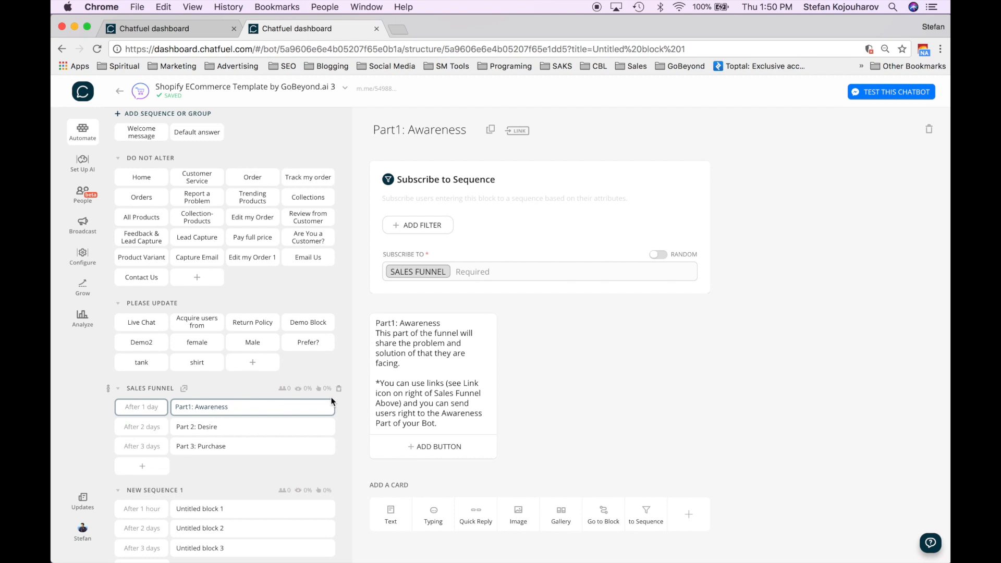
scroll(245, 427, down, 2)
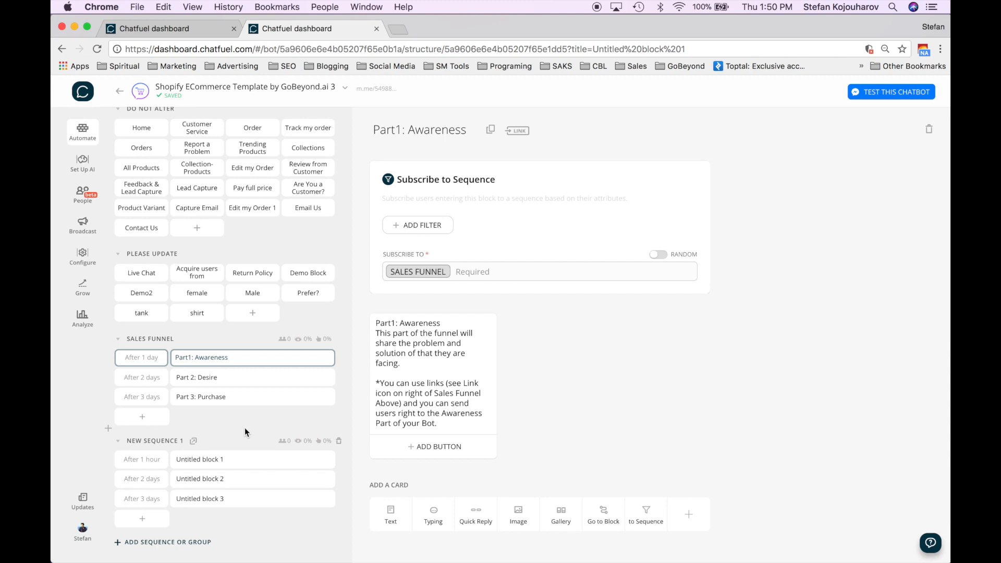
scroll(245, 427, up, 3)
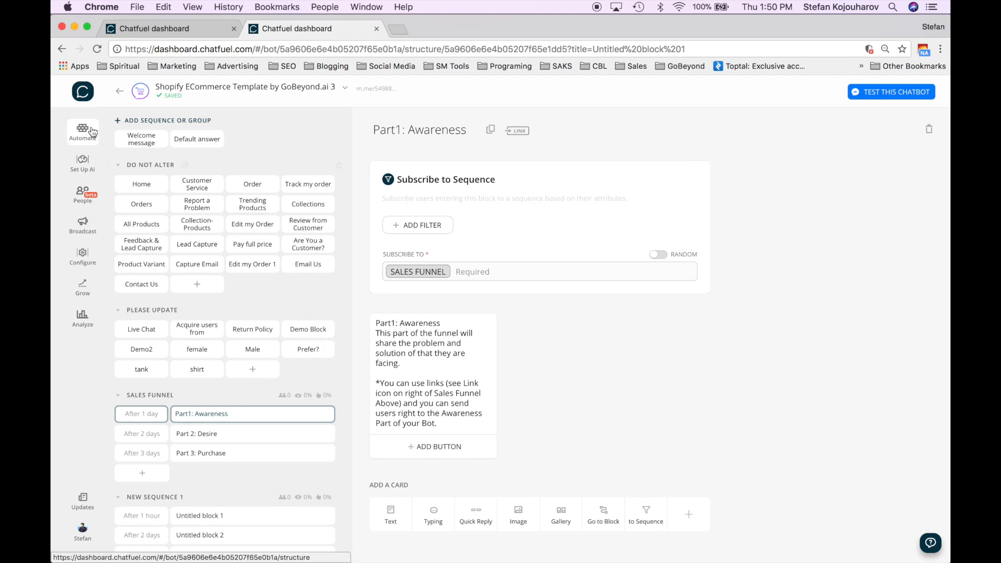
- Look through the Set Up AI, Automate and People pages, ending on Broadcast
click(86, 170)
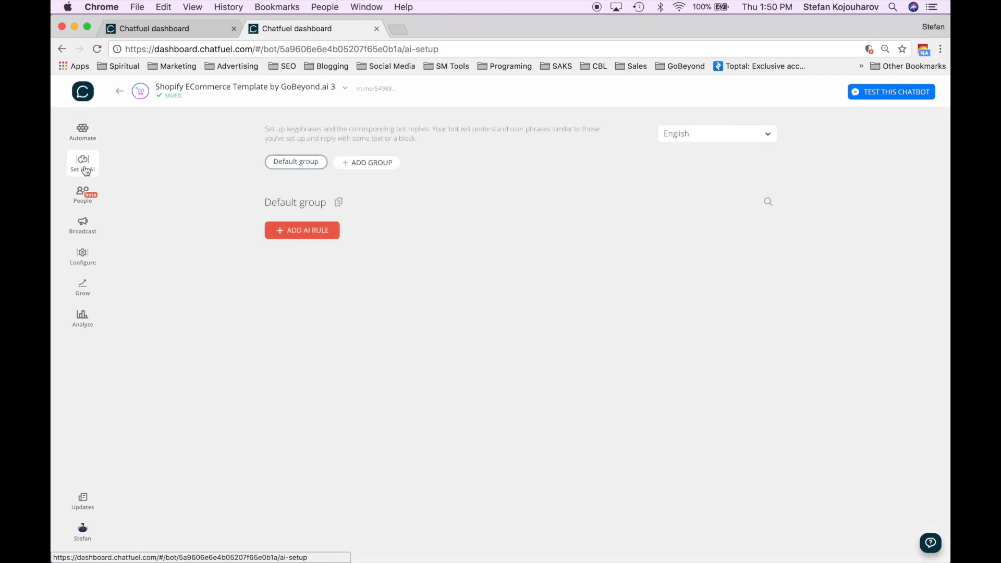
click(84, 140)
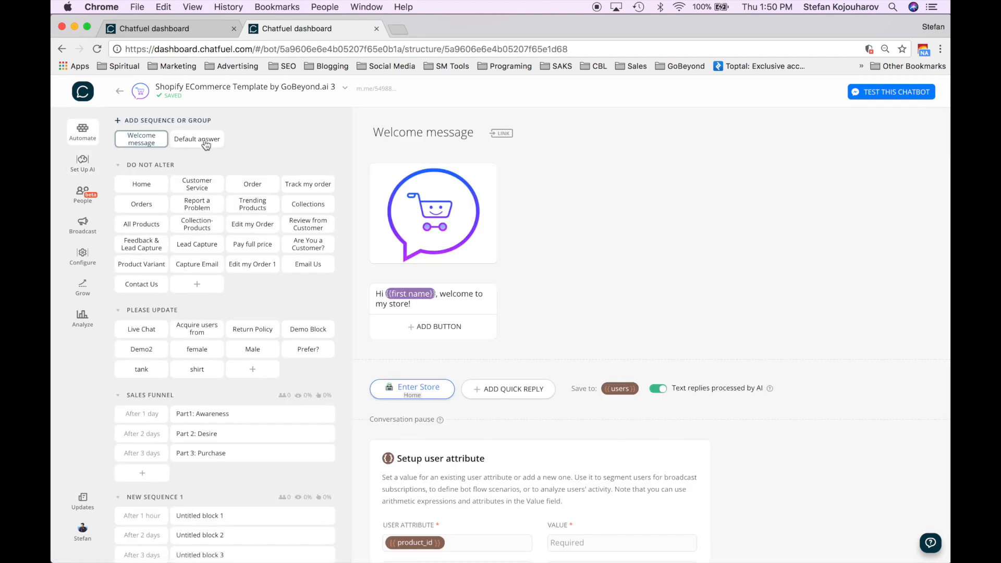
click(86, 200)
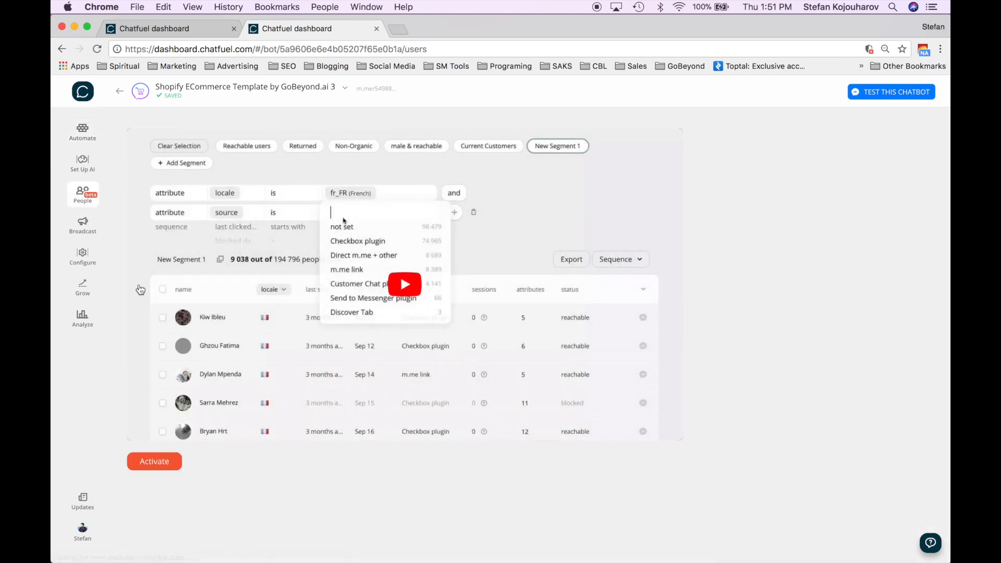
click(86, 233)
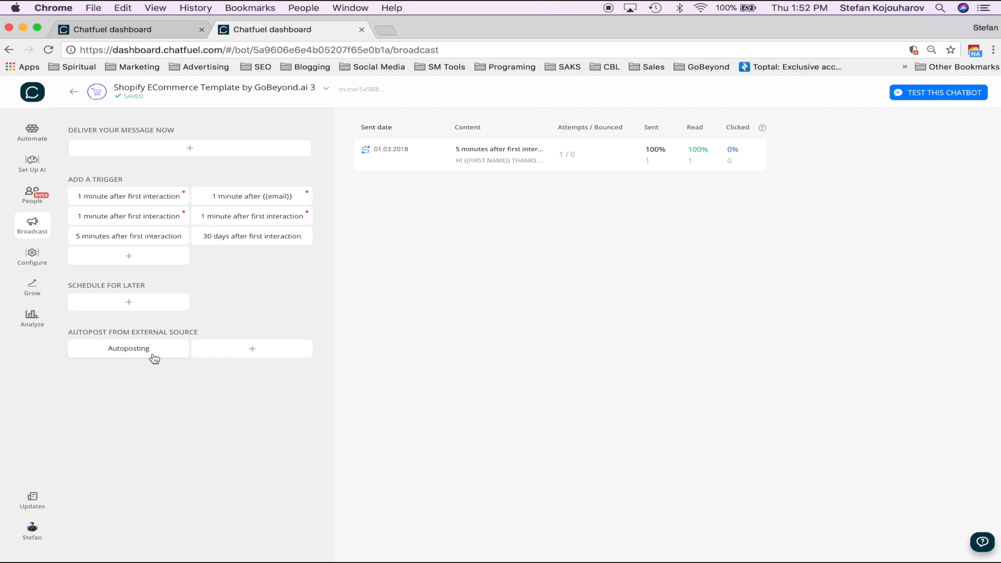
- Open the bot's Configure settings to view its published page and Persistent Menu
click(34, 257)
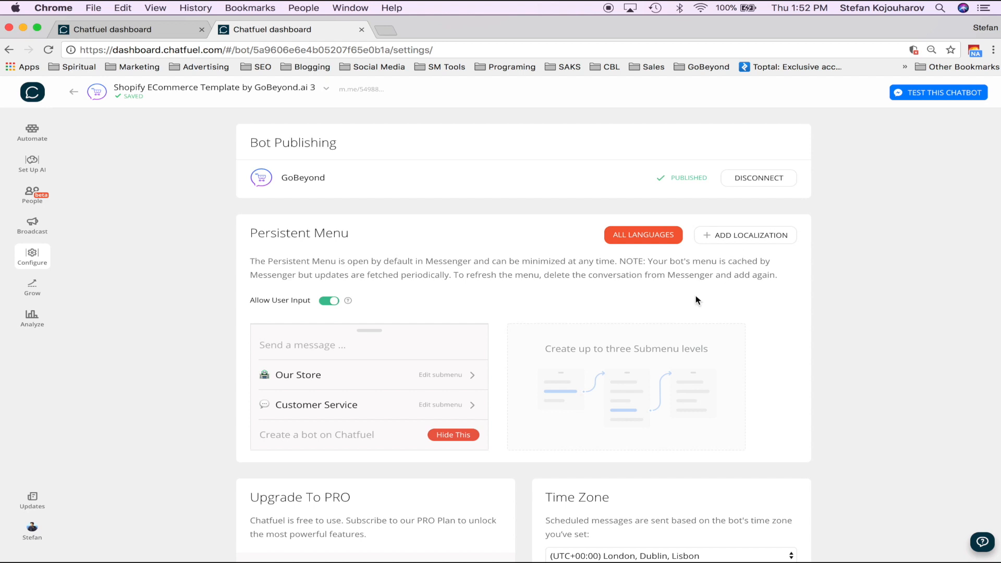
- Preview the Persistent Menu's Our Store and Customer Service submenu items
scroll(379, 287, down, 2)
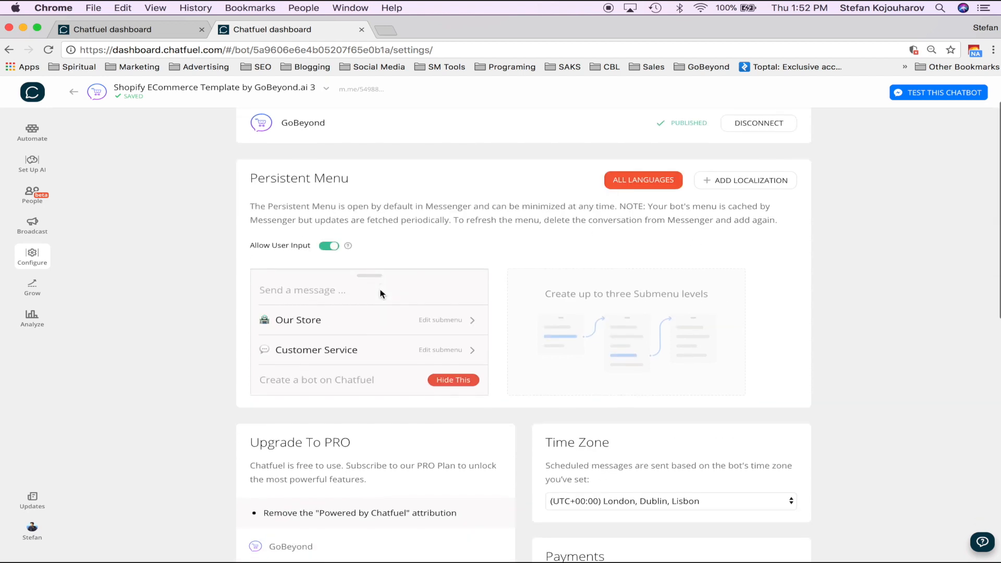
scroll(380, 293, down, 1)
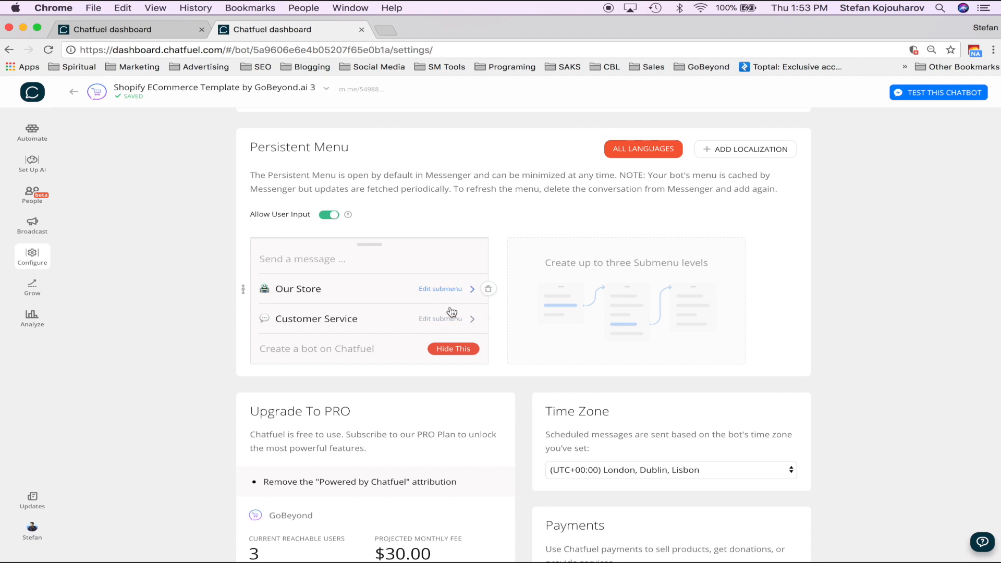
scroll(451, 320, down, 3)
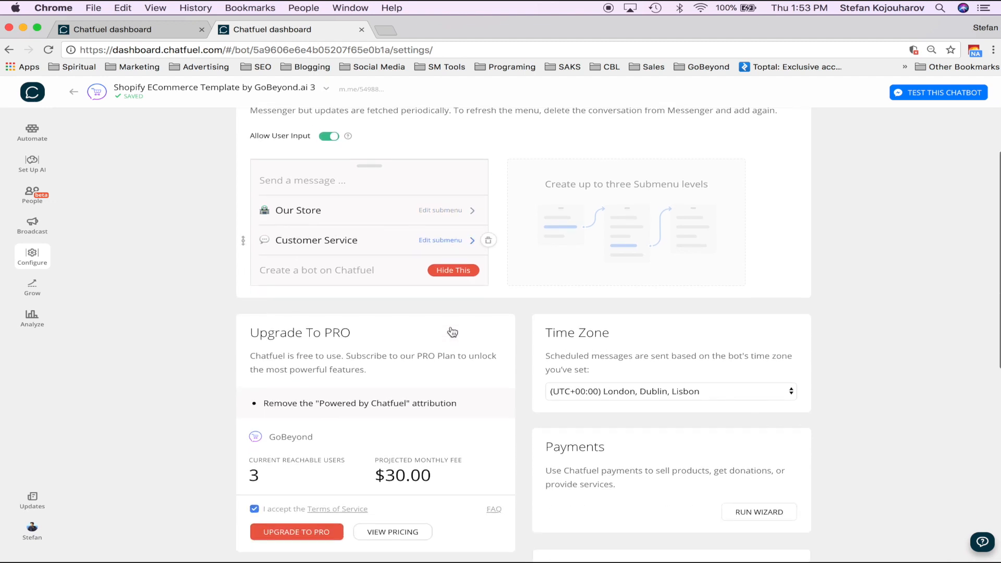
click(453, 210)
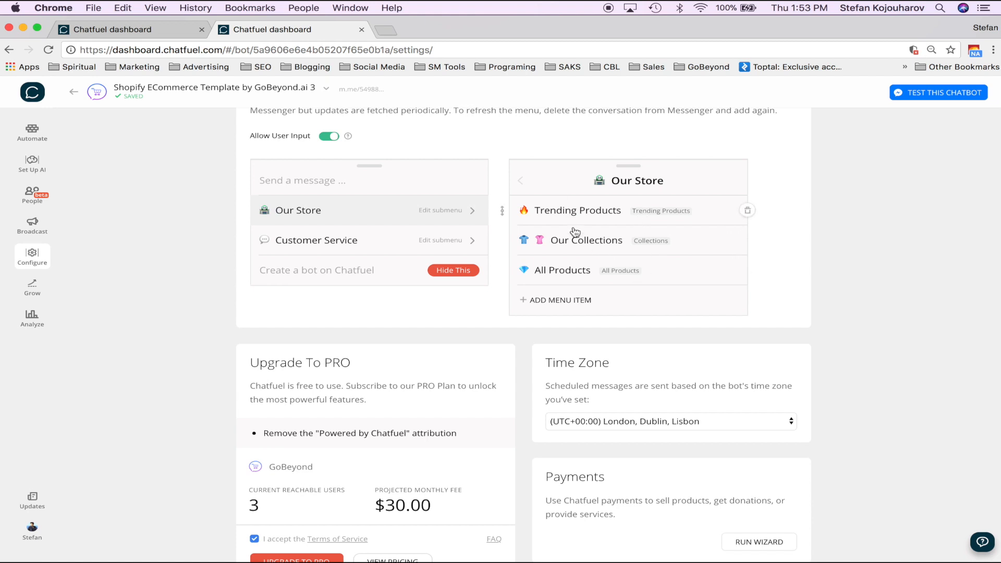
click(409, 244)
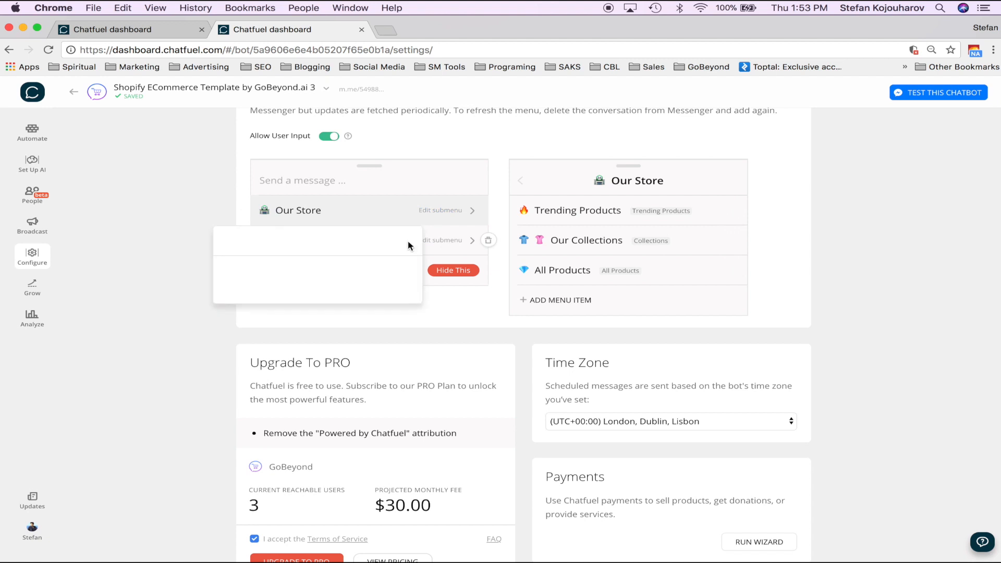
click(464, 241)
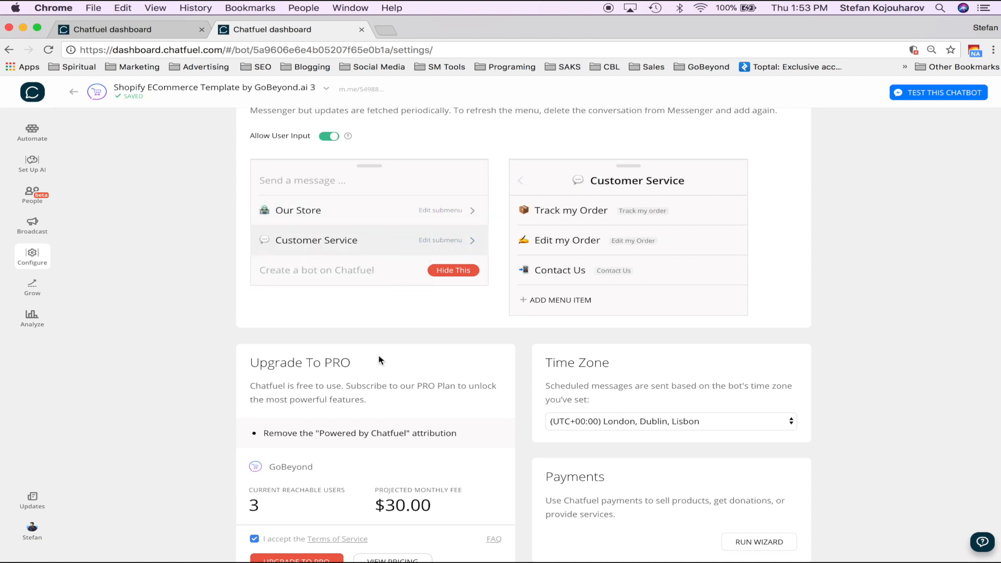
- Scroll through the remaining settings, then go to the Grow growth tools page
scroll(376, 357, down, 3)
scroll(378, 355, down, 6)
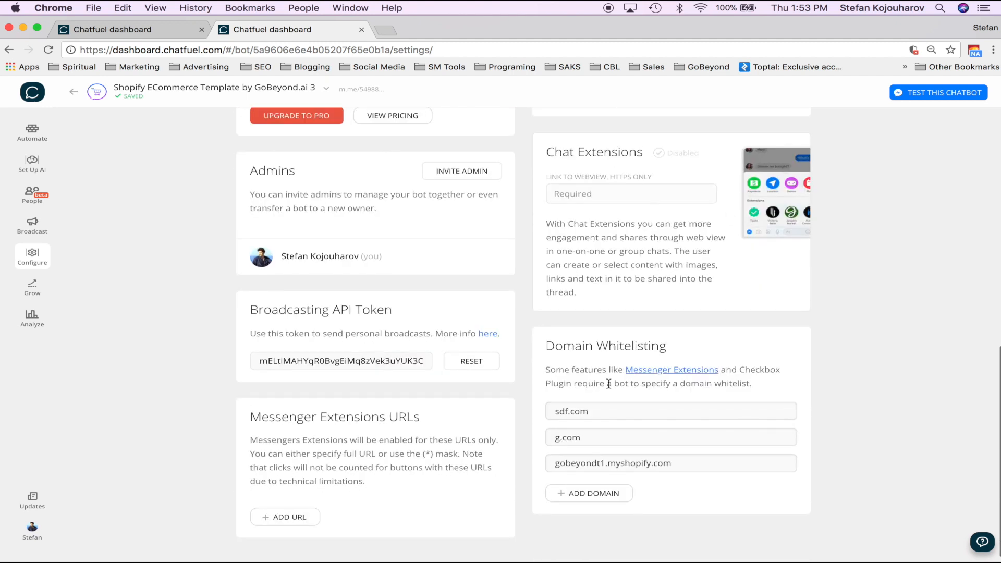
scroll(603, 388, down, 1)
scroll(408, 256, up, 10)
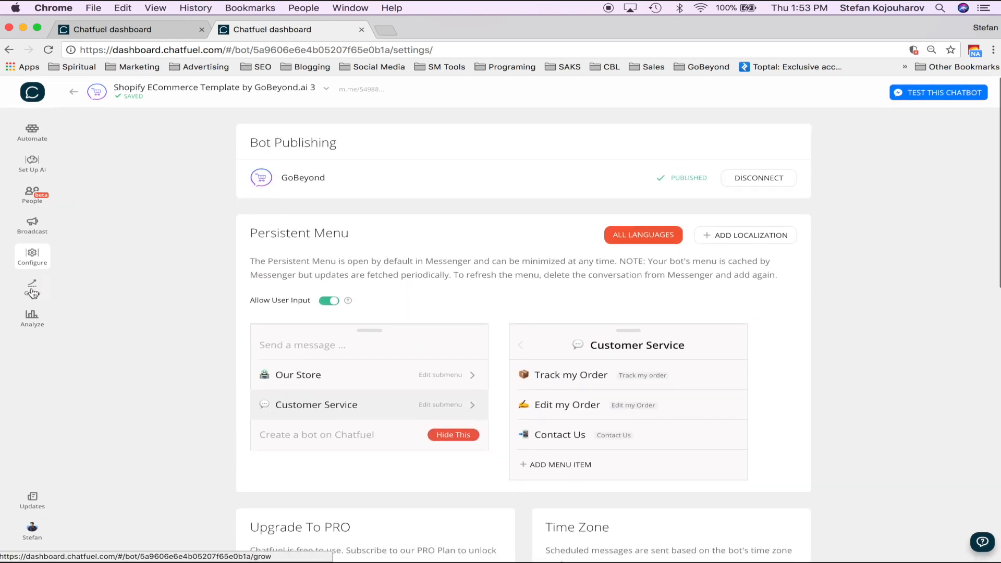
click(33, 293)
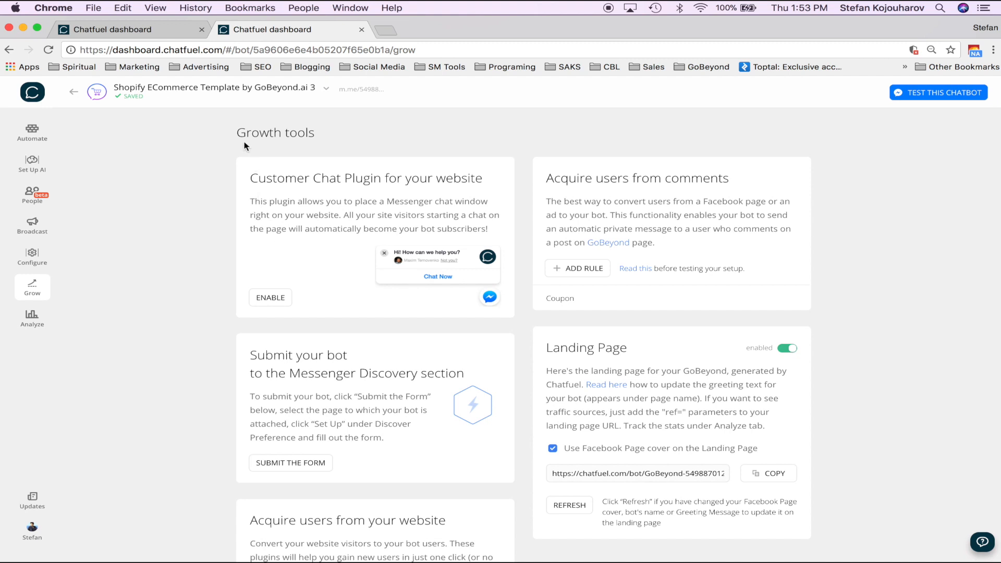
drag(250, 185, 477, 193)
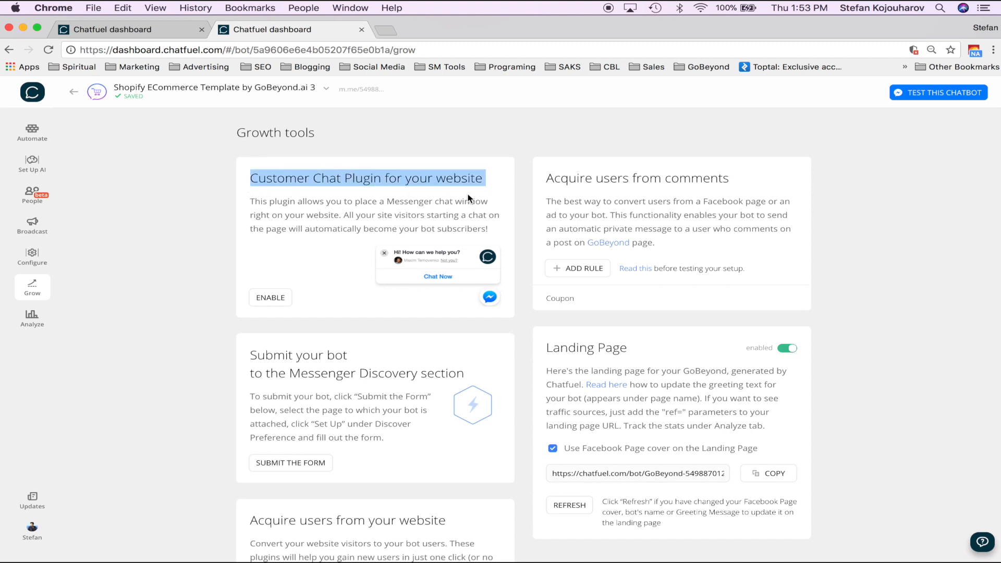
click(298, 255)
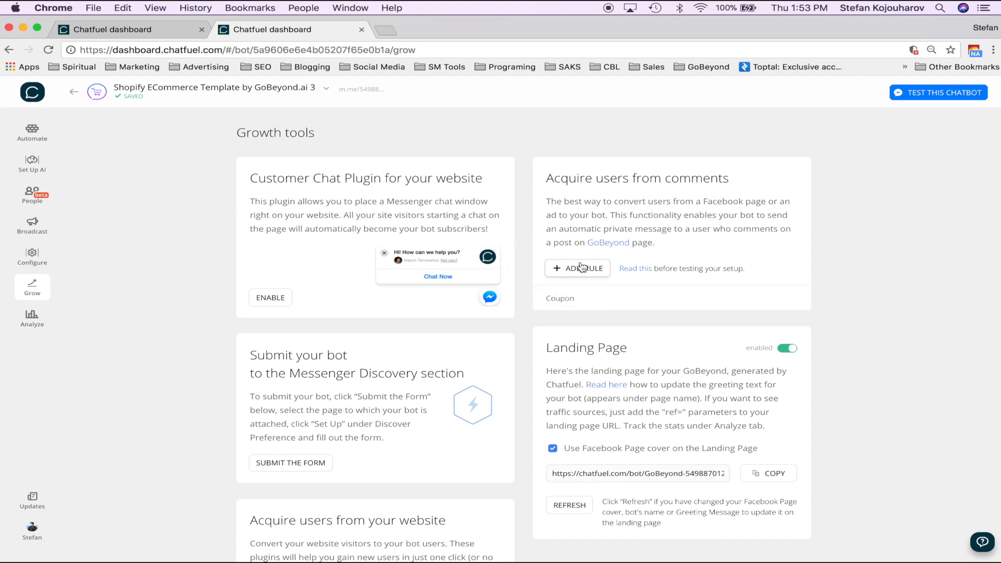
scroll(581, 265, down, 10)
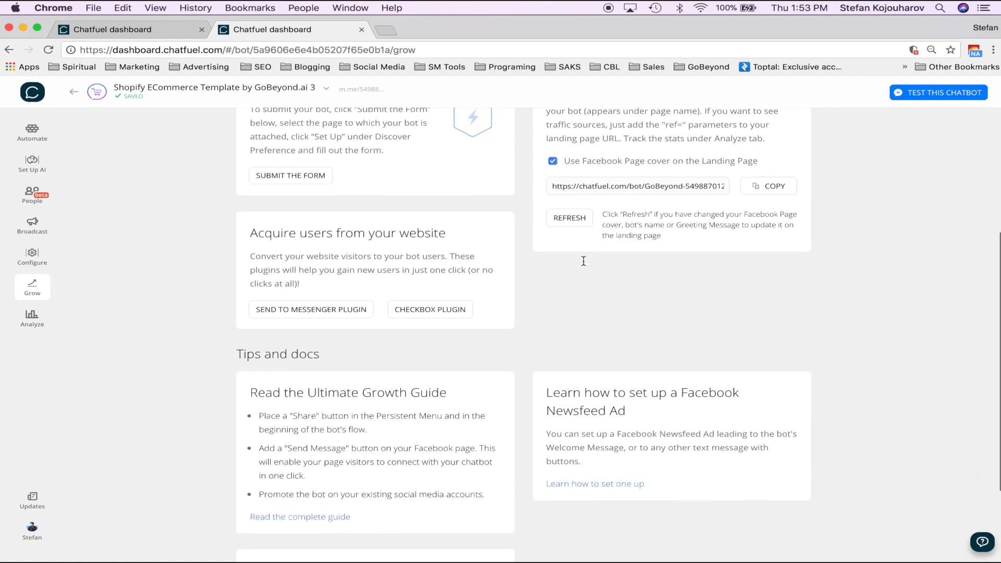
scroll(583, 260, up, 10)
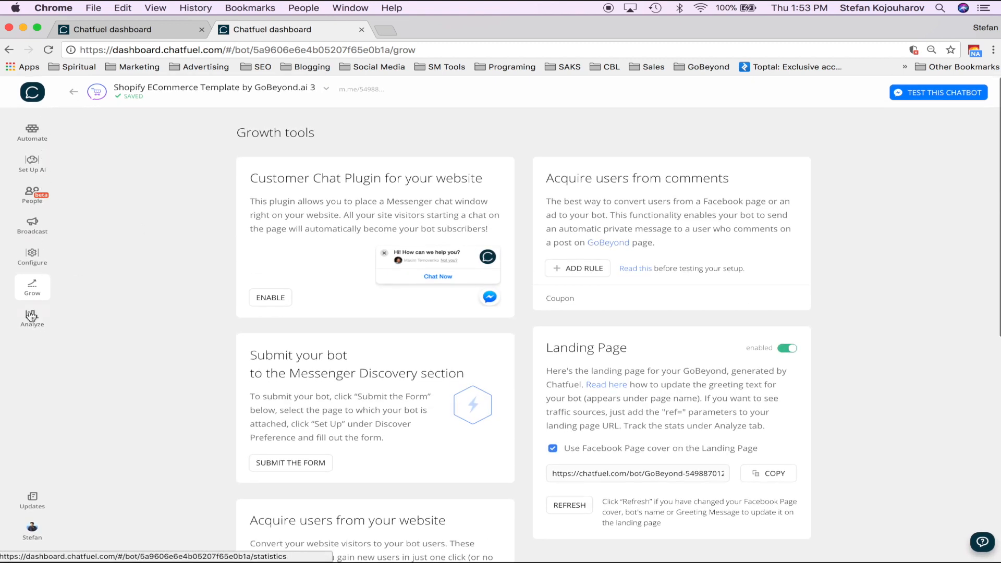
- In Automate, scroll the Welcome message to its SALES FUNNEL Subscribe to Sequence card
click(34, 132)
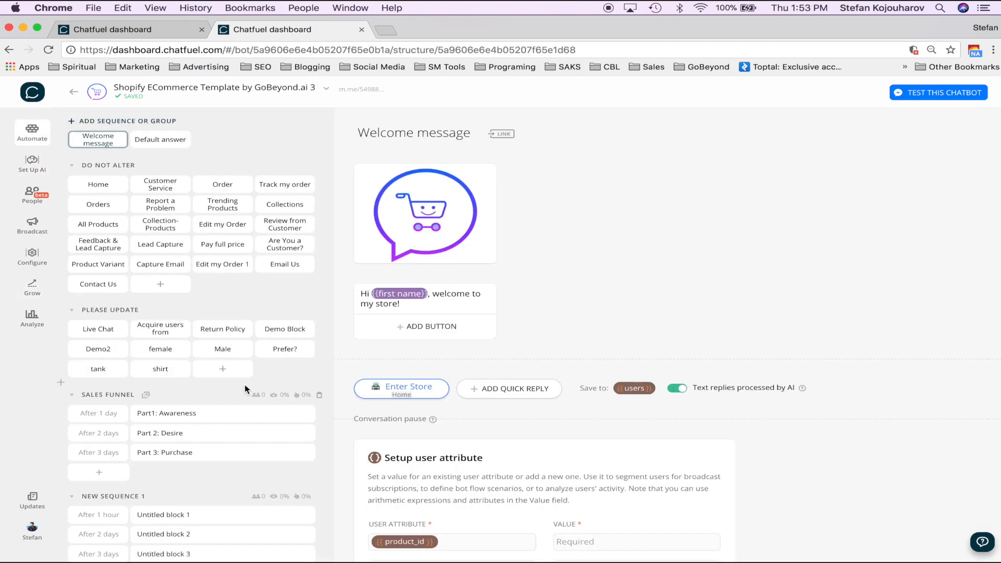
scroll(245, 384, down, 2)
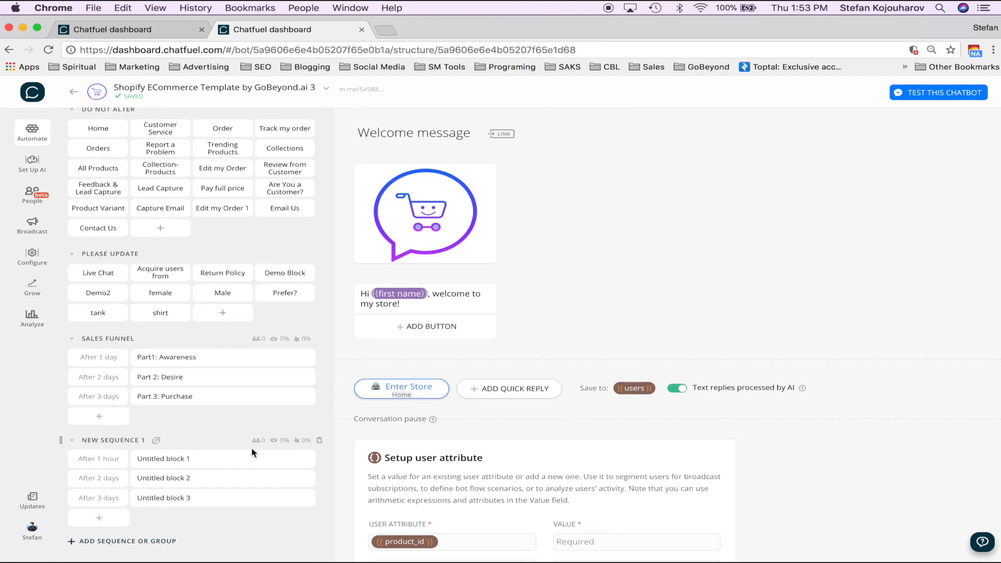
scroll(251, 447, up, 2)
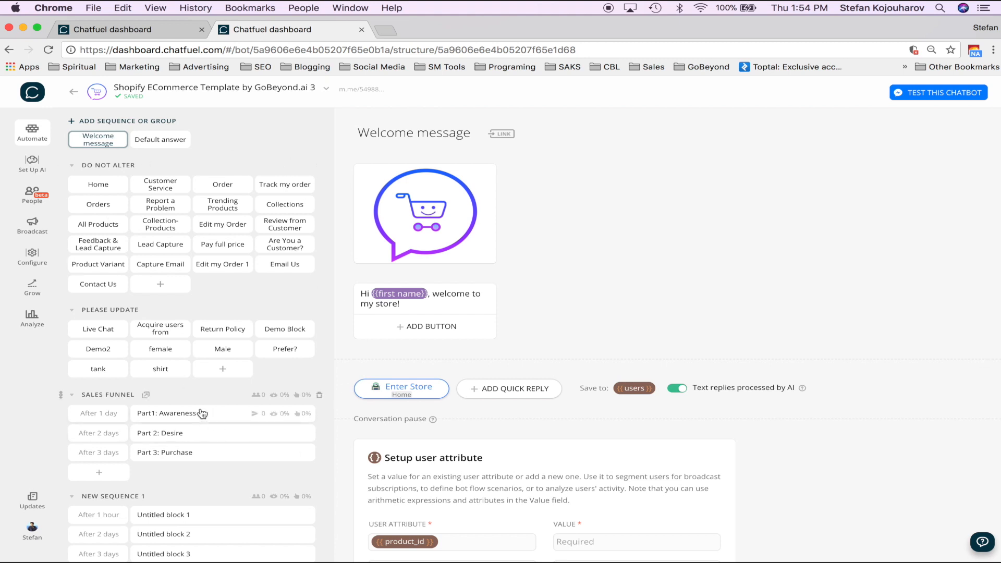
scroll(448, 447, down, 10)
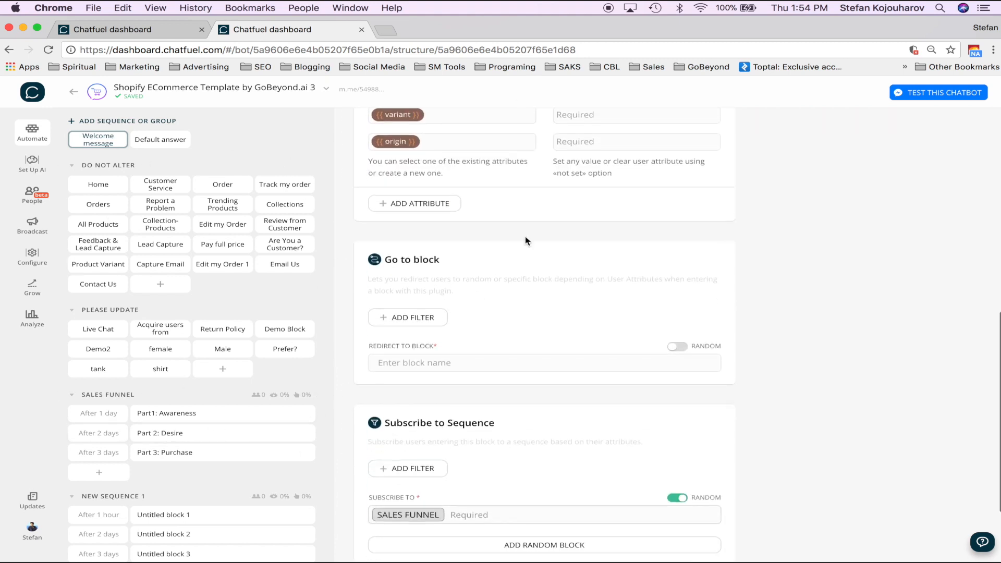
scroll(523, 447, down, 3)
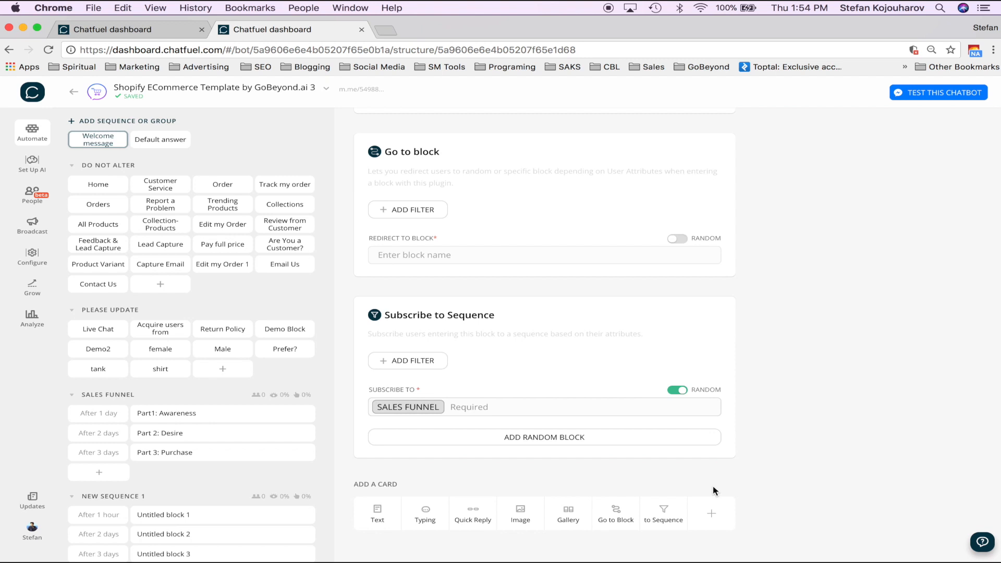
scroll(479, 295, up, 3)
scroll(479, 296, down, 3)
- Add a second Subscribe to Sequence card to the Welcome message from the plugins list
click(712, 513)
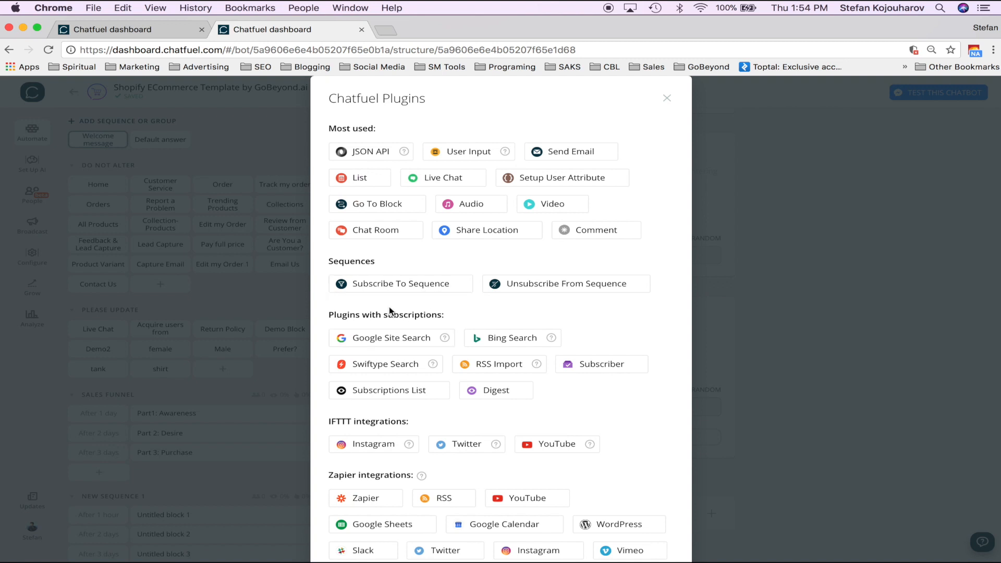
scroll(401, 400, down, 1)
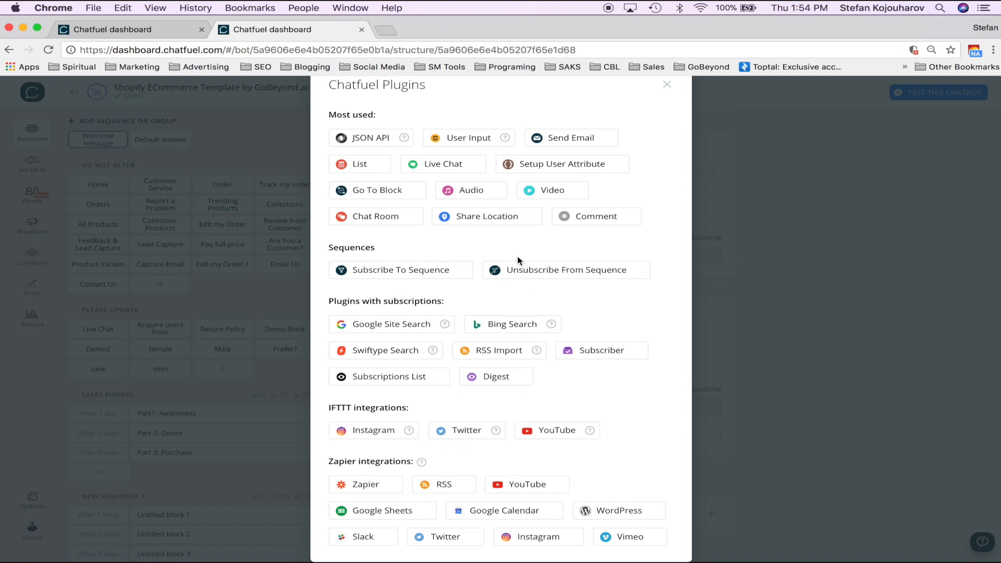
scroll(517, 256, up, 1)
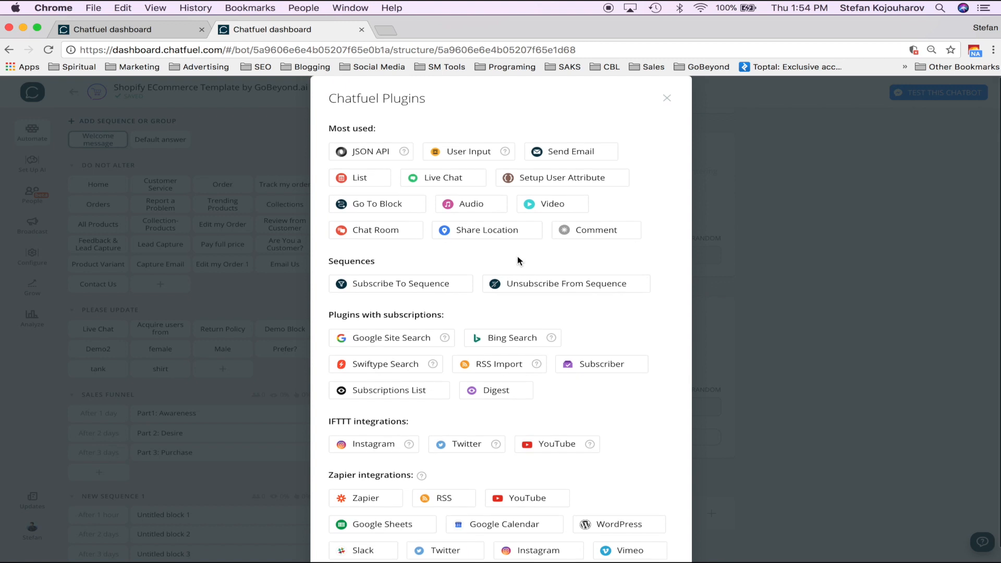
click(391, 290)
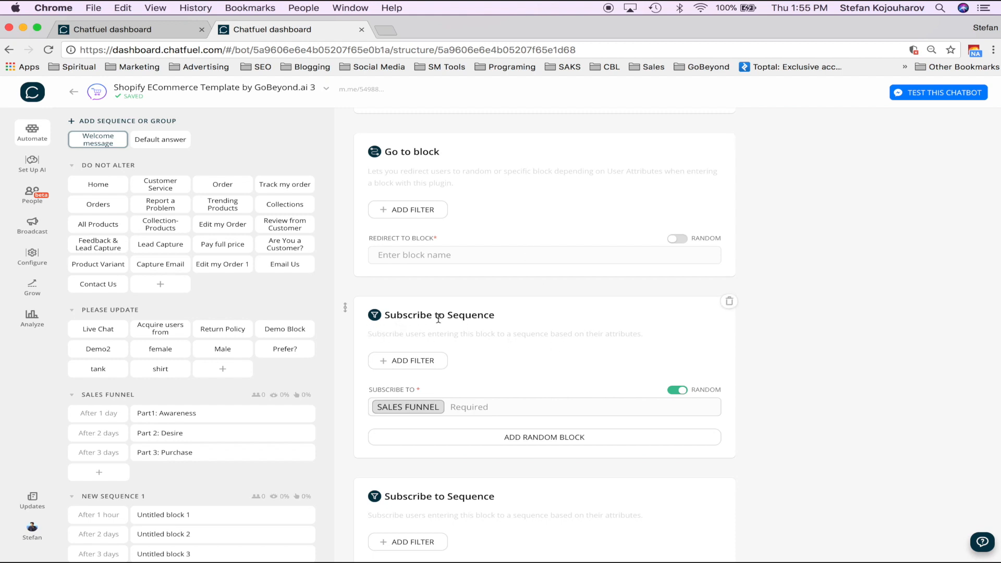
- Filter the SALES FUNNEL subscription to users whose gender attribute is male
scroll(518, 387, down, 3)
click(429, 272)
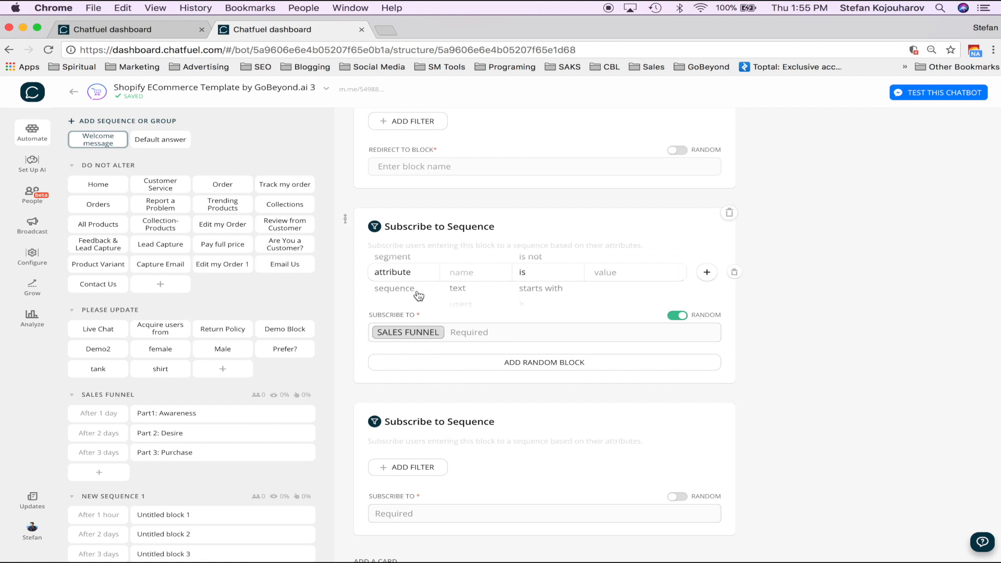
click(479, 276)
scroll(493, 353, down, 8)
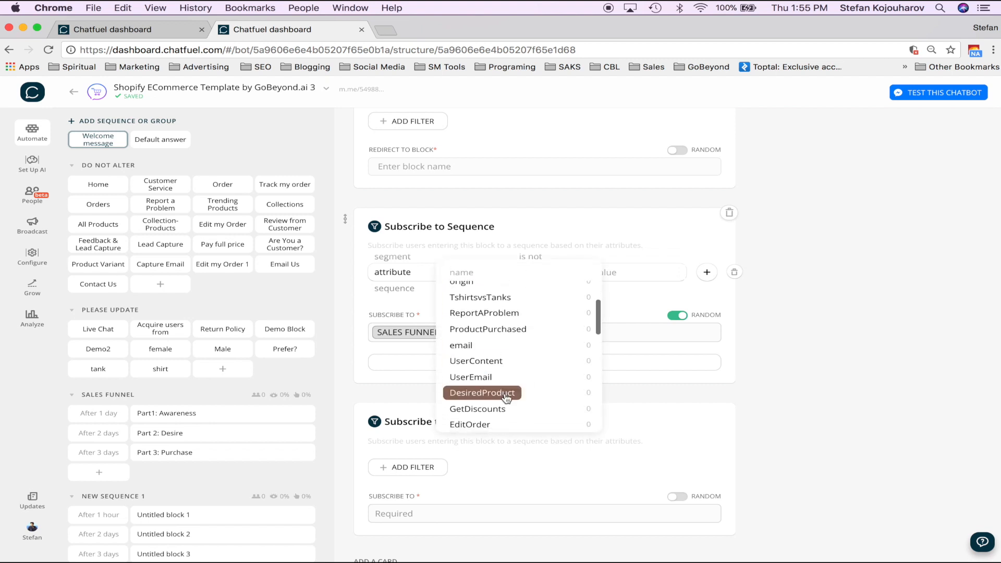
scroll(505, 398, down, 2)
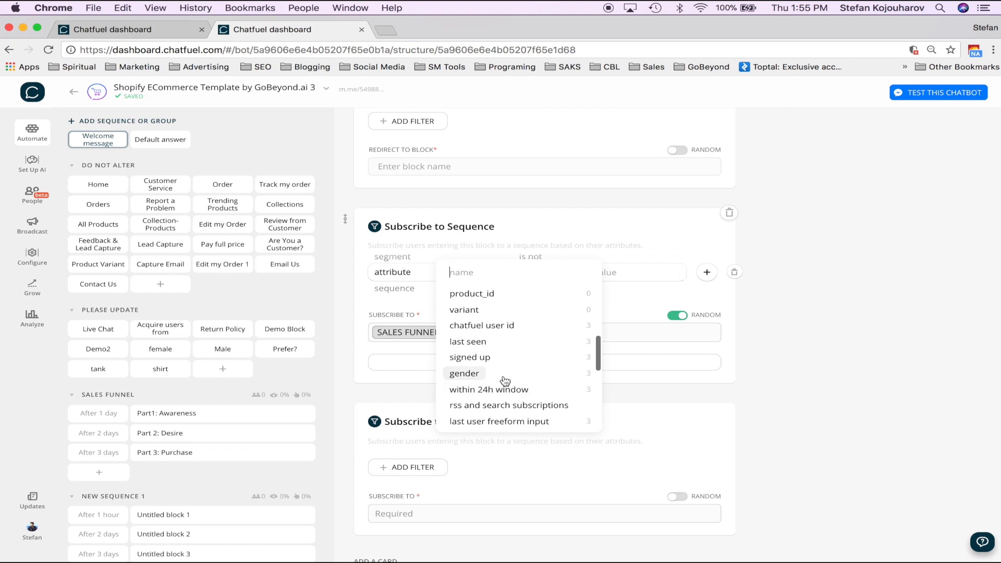
click(504, 378)
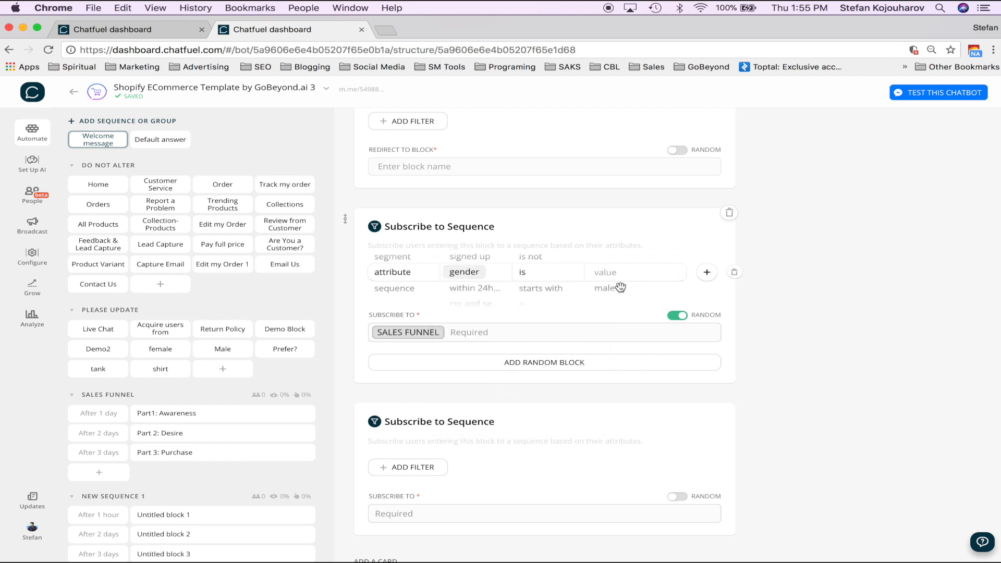
click(619, 286)
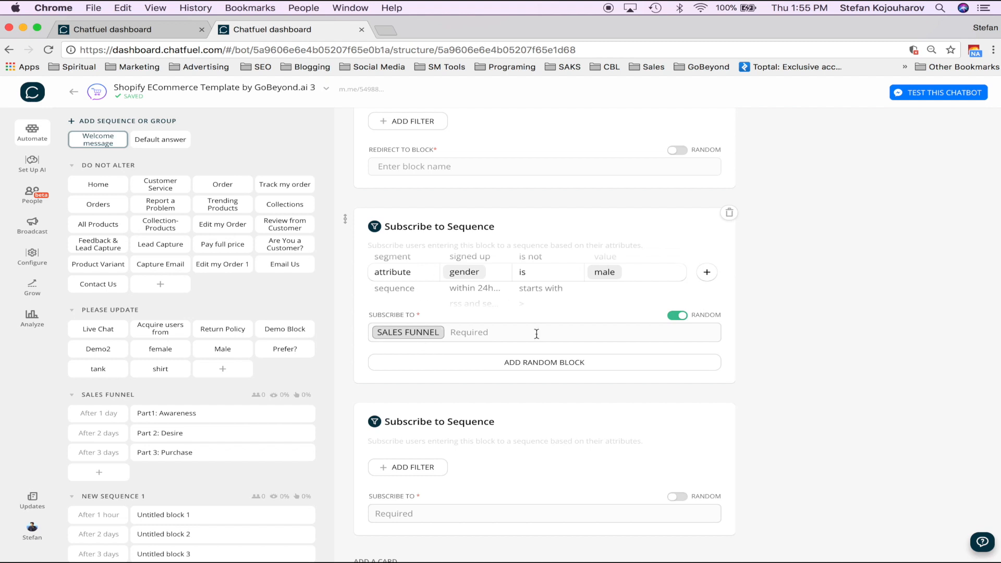
- Add New sequence 1 as the random alternative sequence and recheck the filter attribute
click(536, 366)
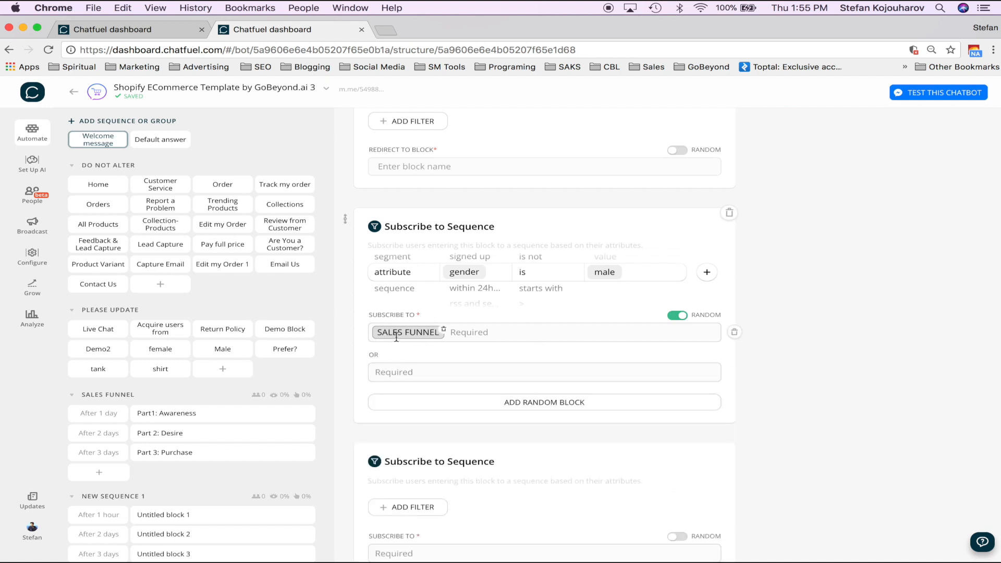
click(409, 372)
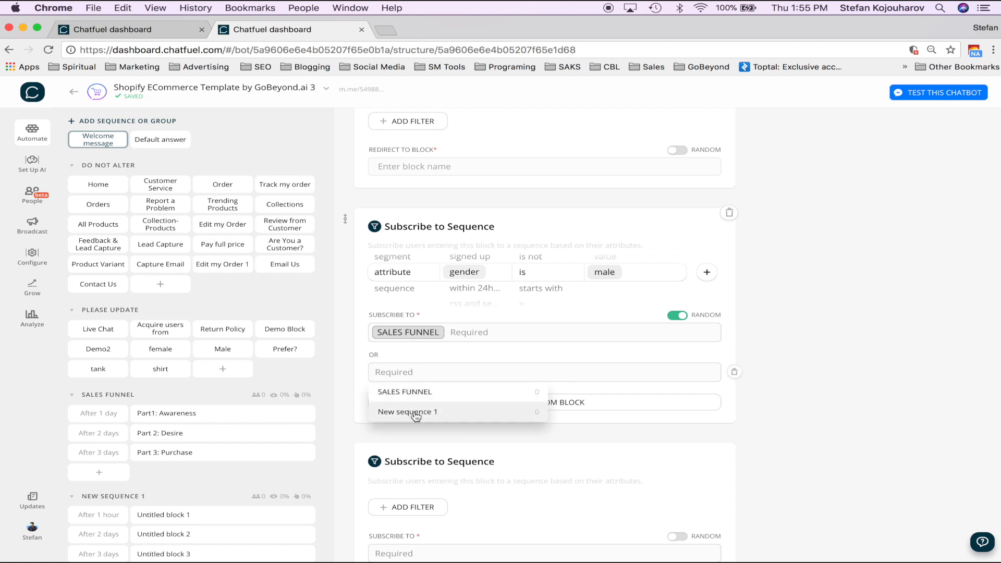
click(399, 411)
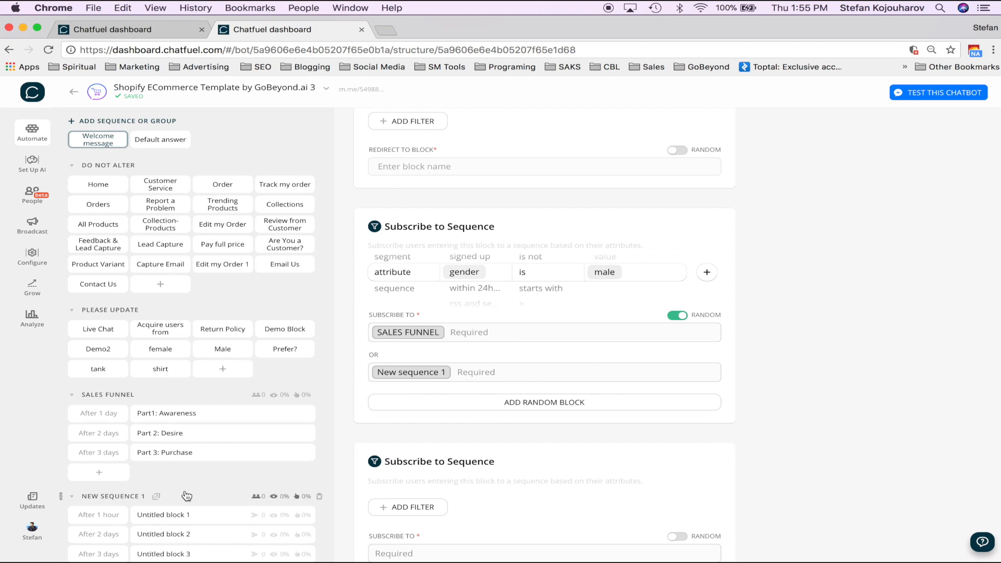
scroll(186, 496, down, 2)
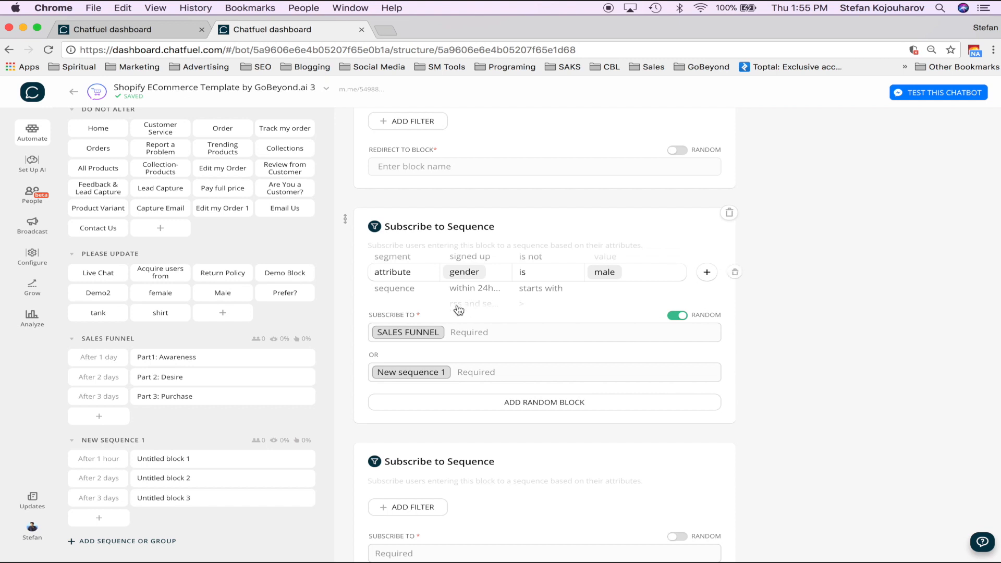
click(484, 273)
scroll(514, 358, down, 3)
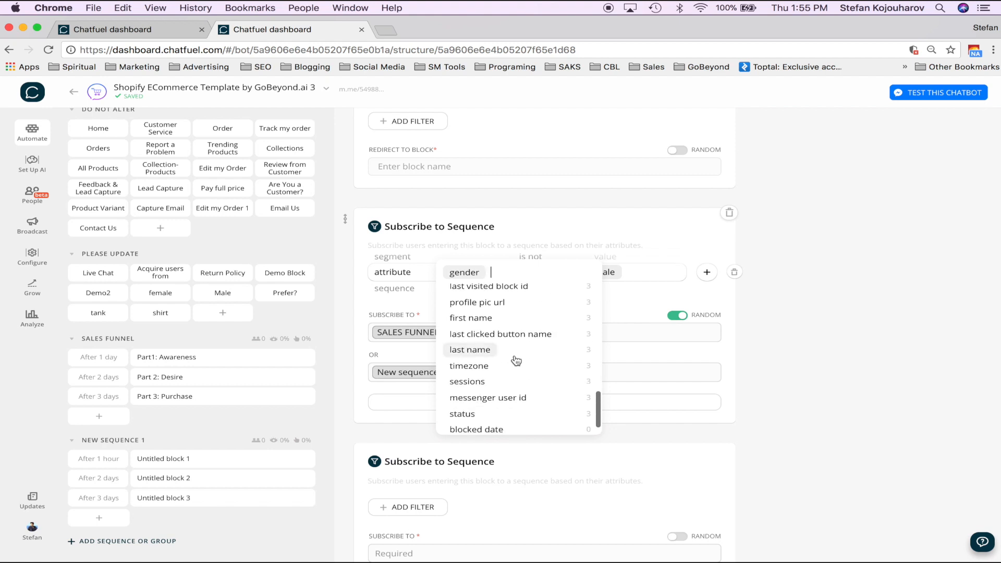